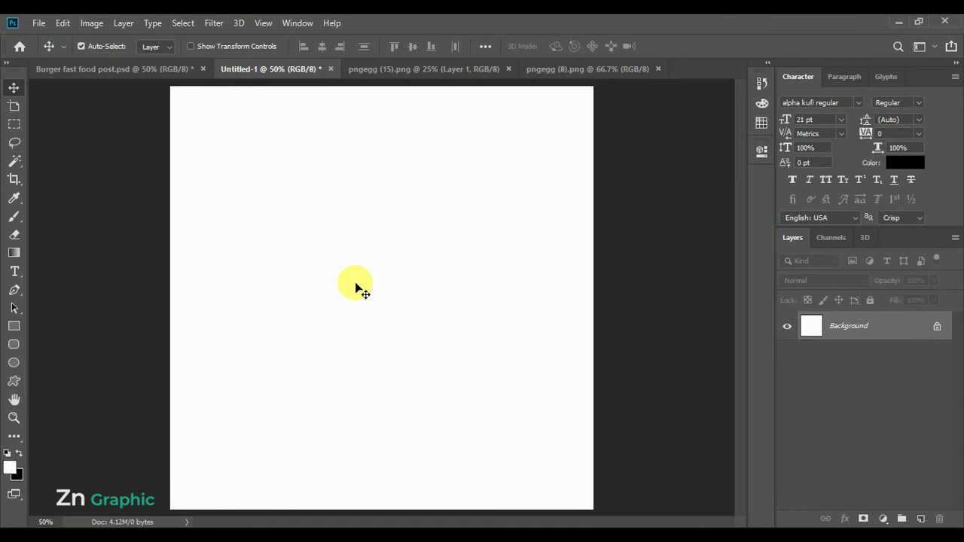
Check in Image Size that the canvas is a 1200 px square.
click(91, 23)
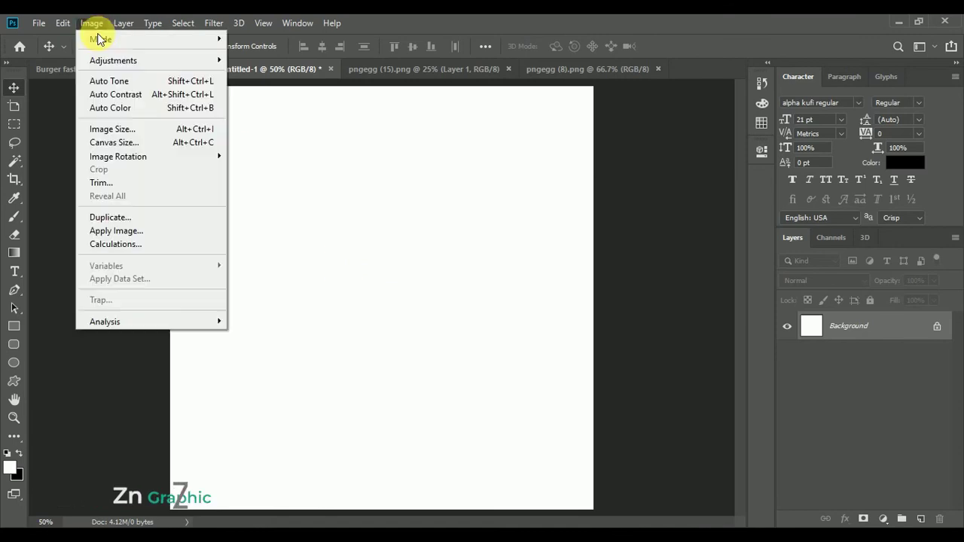
click(124, 127)
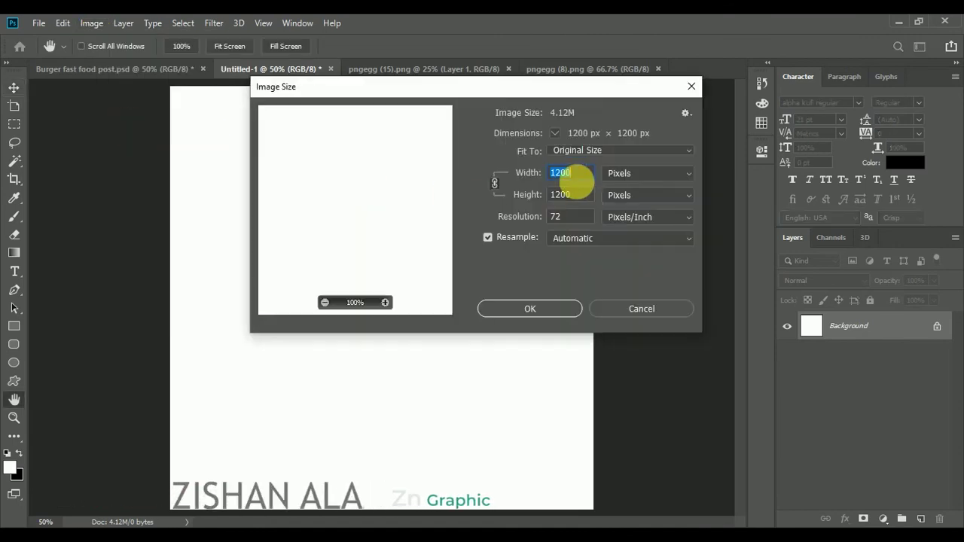
click(551, 194)
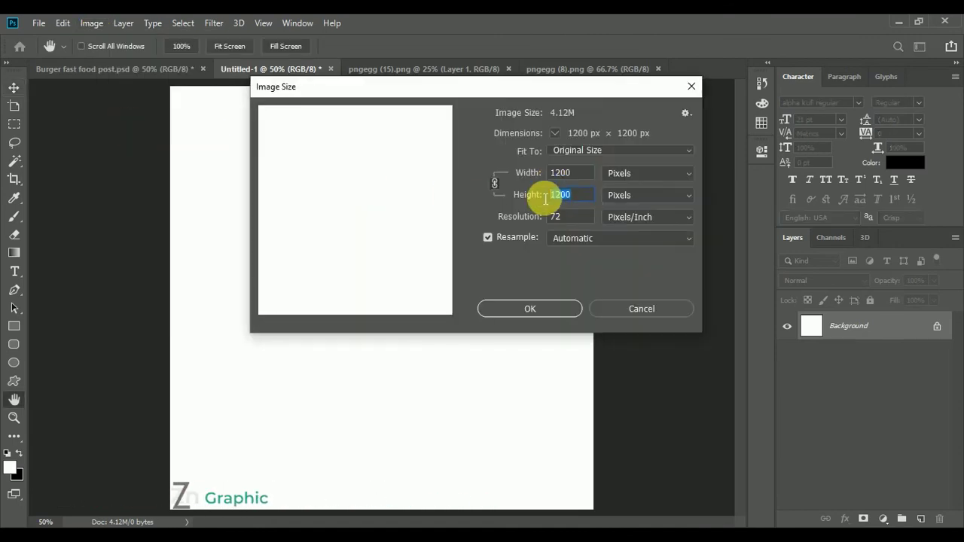
click(542, 309)
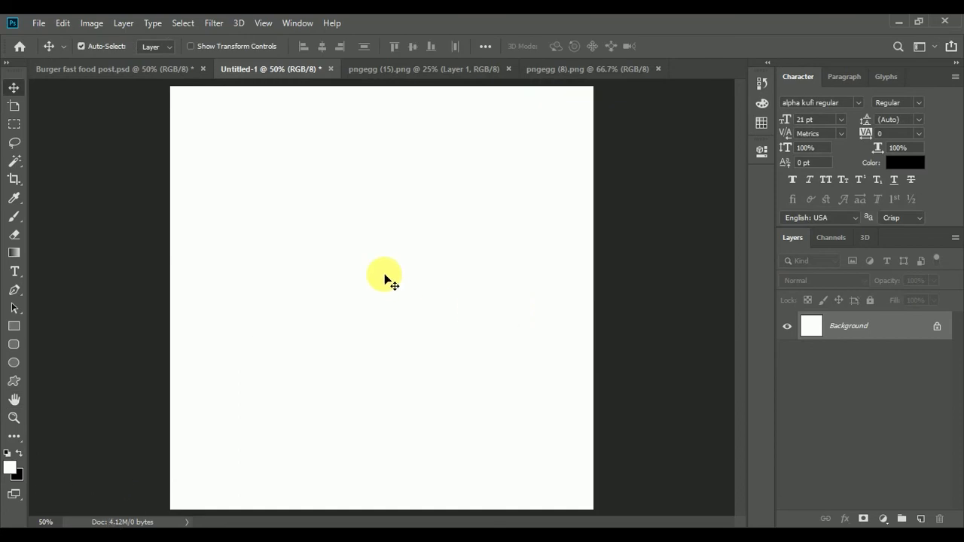
Bring the wooden tabletop from pngegg (15).png in, scaled to about 47.58% along the canvas bottom.
click(395, 69)
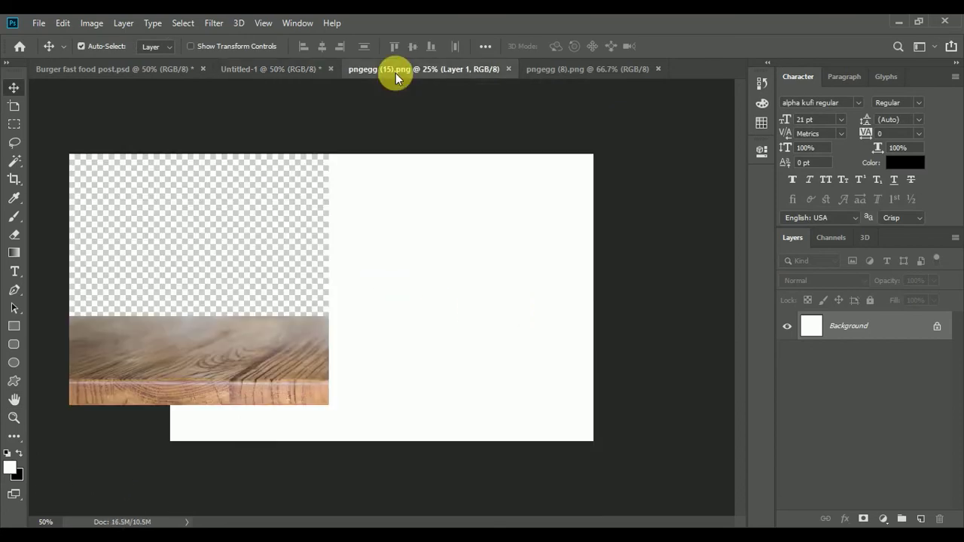
mouse_move(541, 343)
mouse_down()
mouse_move(300, 73)
mouse_move(379, 399)
mouse_up()
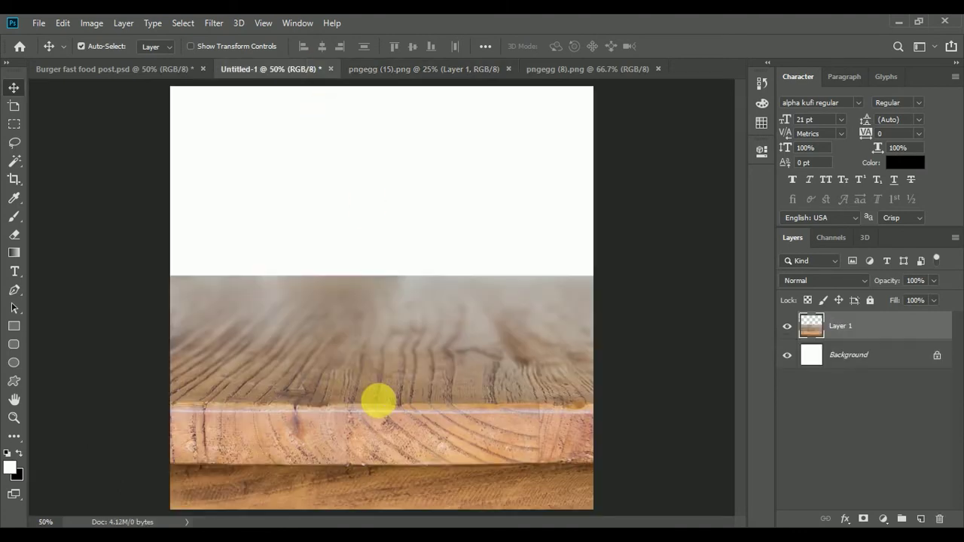
key(ctrl+t)
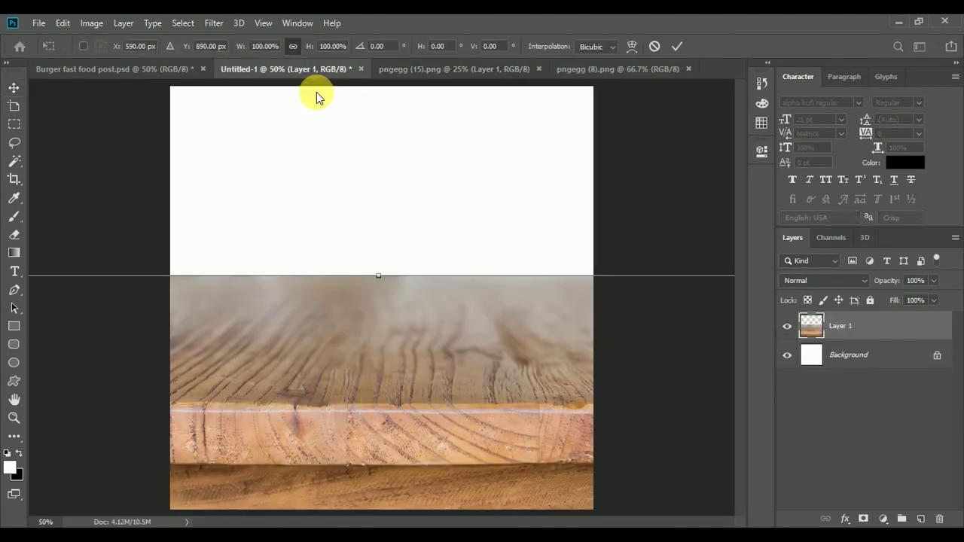
drag(316, 49, 281, 47)
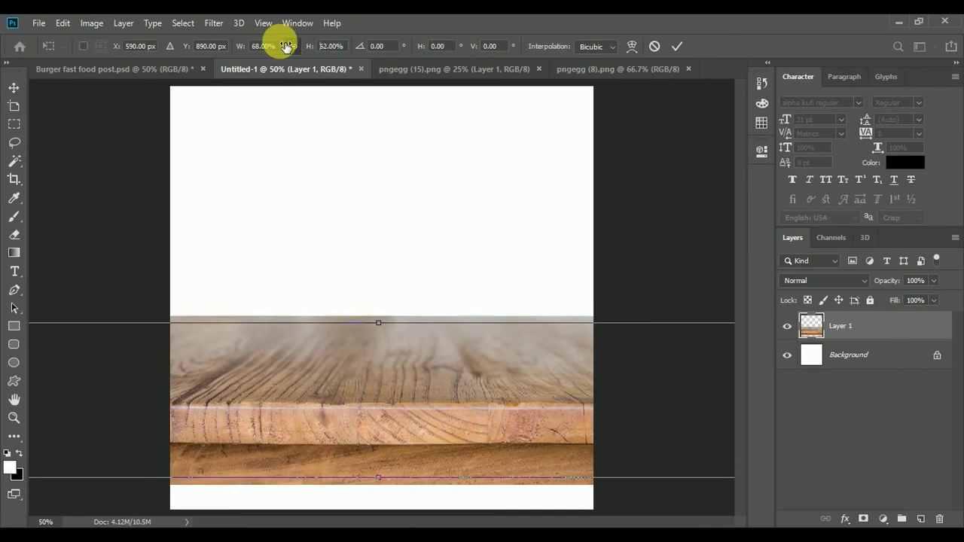
drag(389, 359, 404, 441)
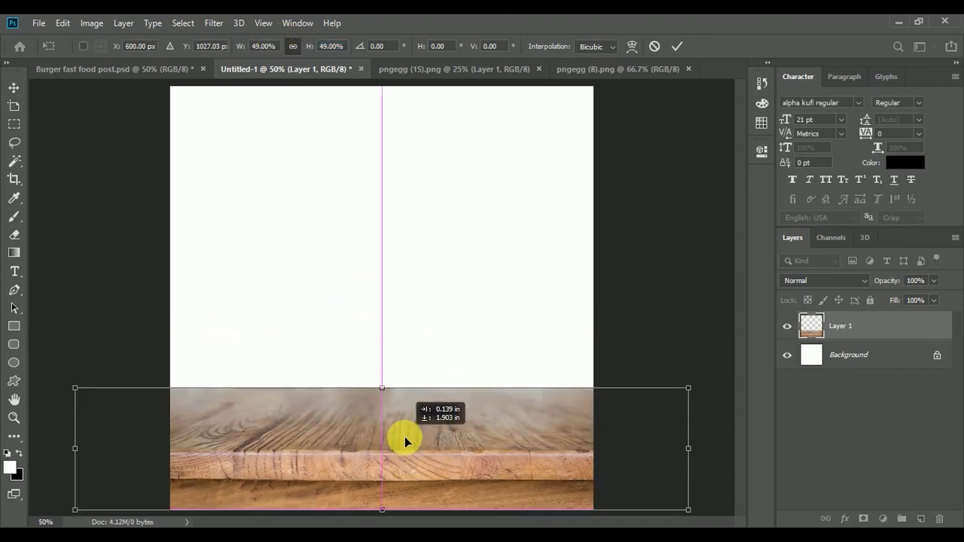
drag(382, 389, 386, 399)
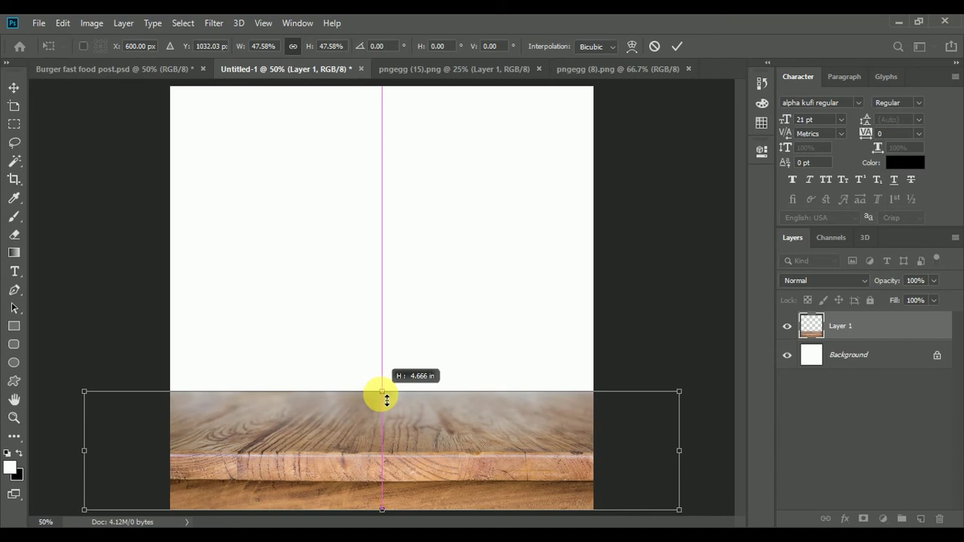
click(675, 46)
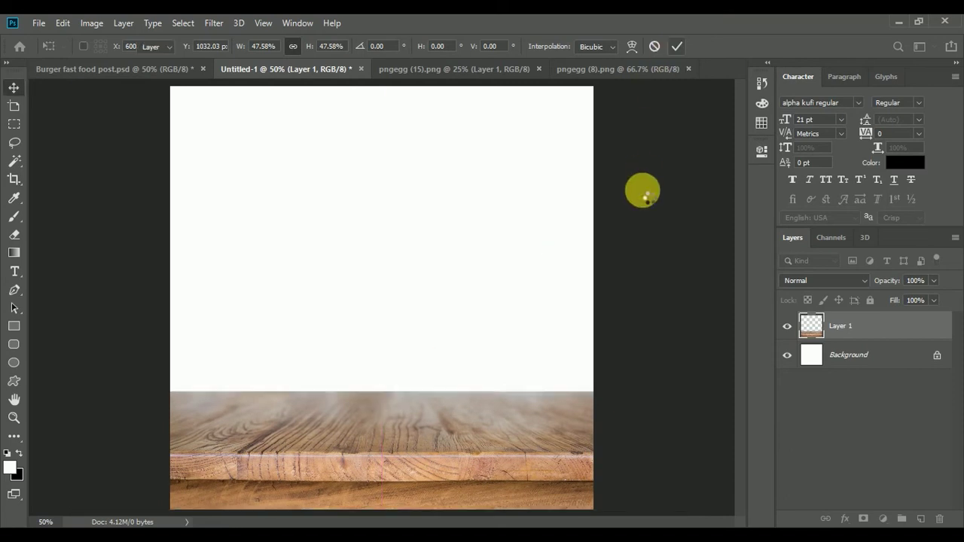
click(624, 230)
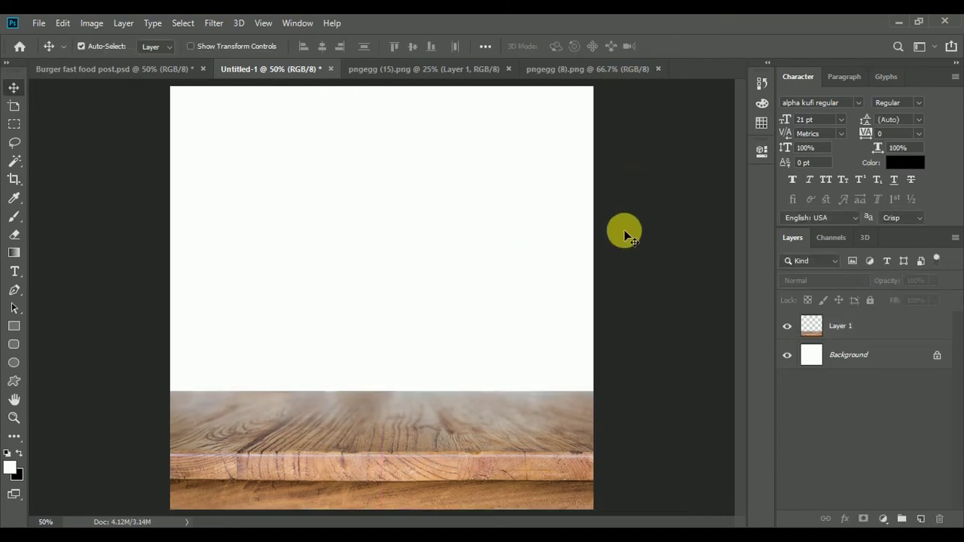
click(441, 445)
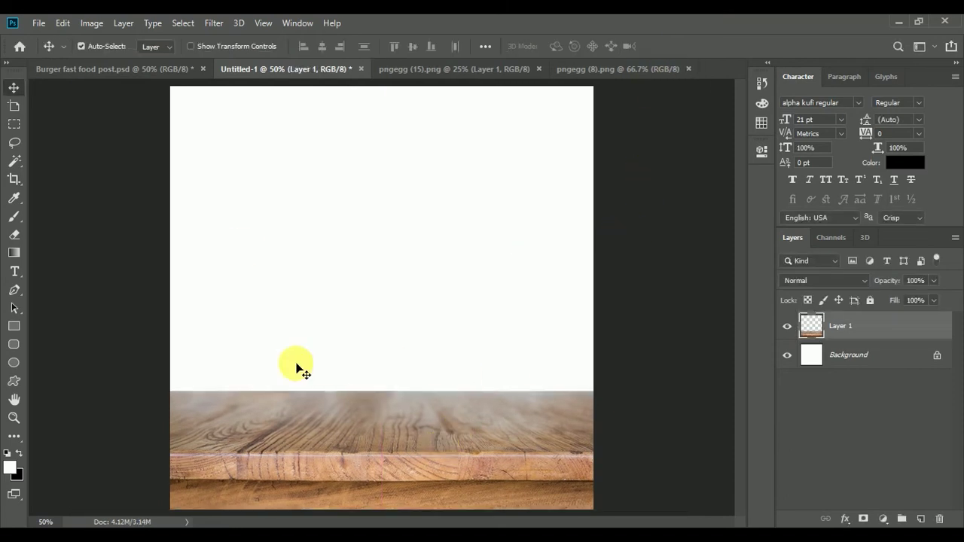
Camera Raw the wood: Temperature +12, Tint +15, Exposure -0.10, Texture +10, Clarity +11, Dehaze +13.
click(213, 22)
click(251, 106)
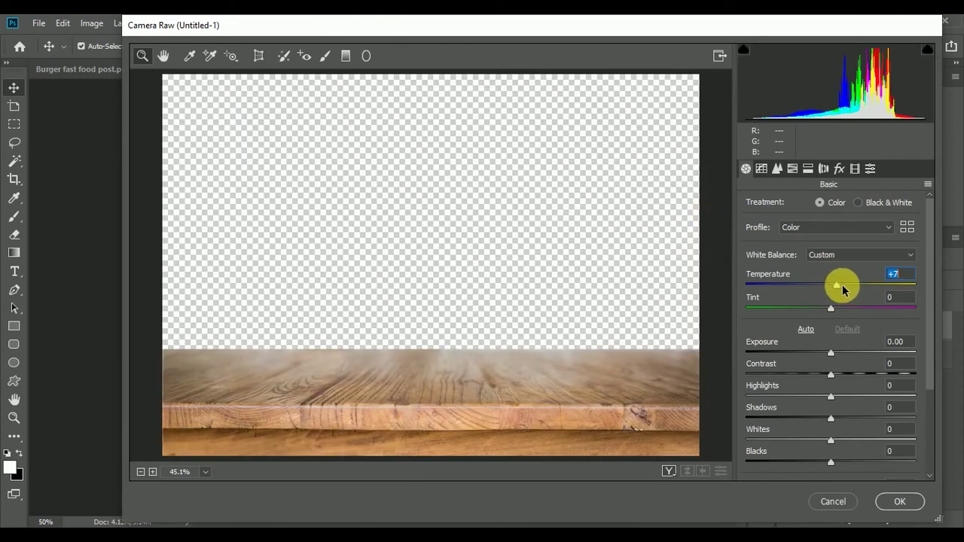
drag(839, 287, 848, 309)
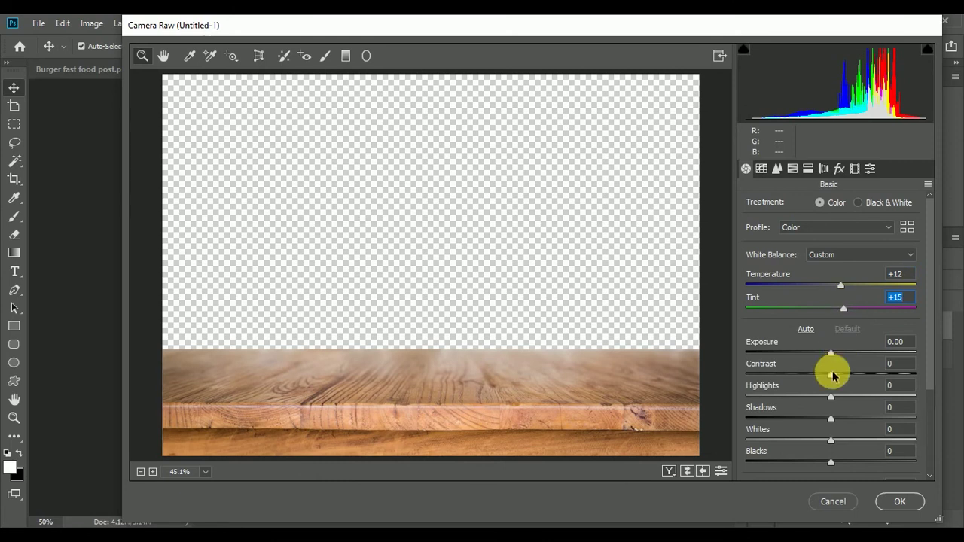
scroll(830, 370, down, 1)
scroll(836, 399, down, 1)
drag(835, 433, 842, 435)
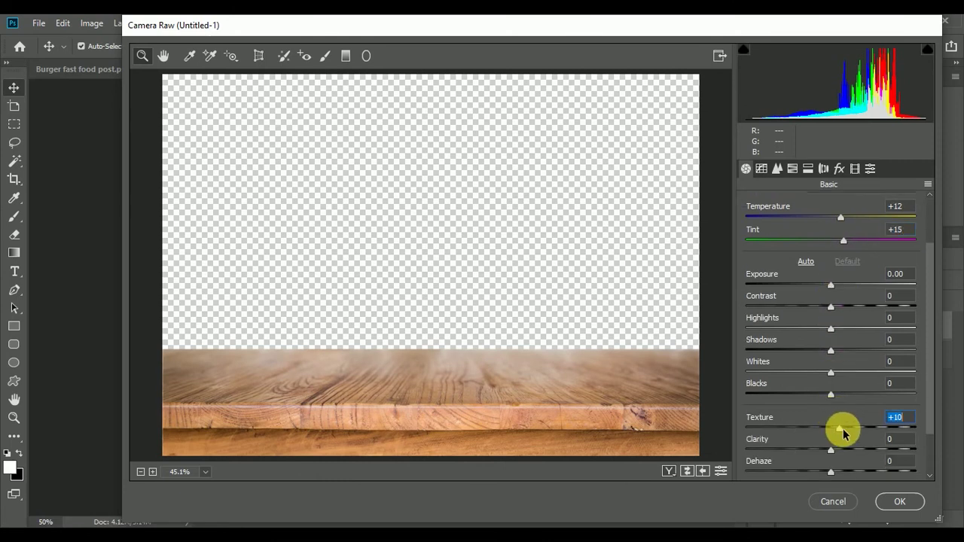
mouse_move(830, 286)
mouse_down()
mouse_move(838, 287)
mouse_move(829, 288)
mouse_up()
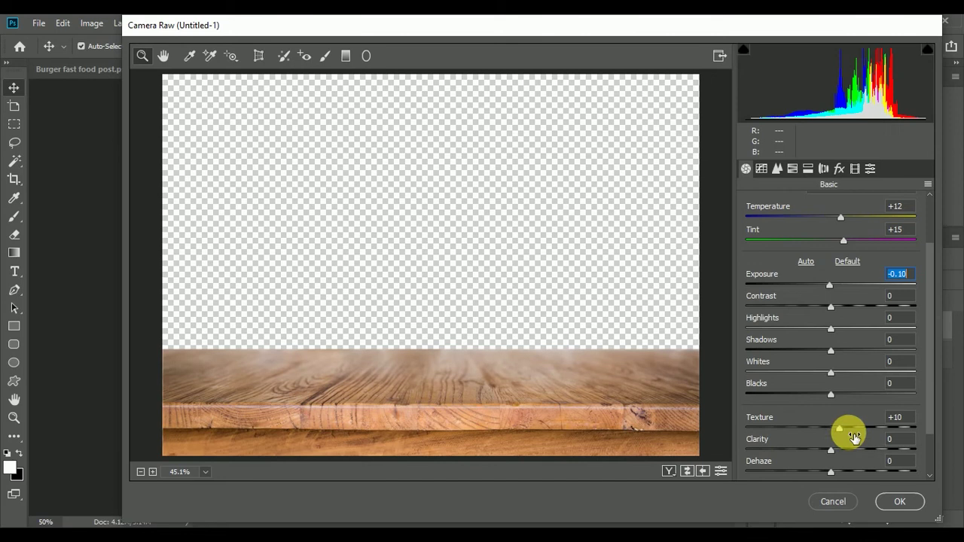
click(828, 450)
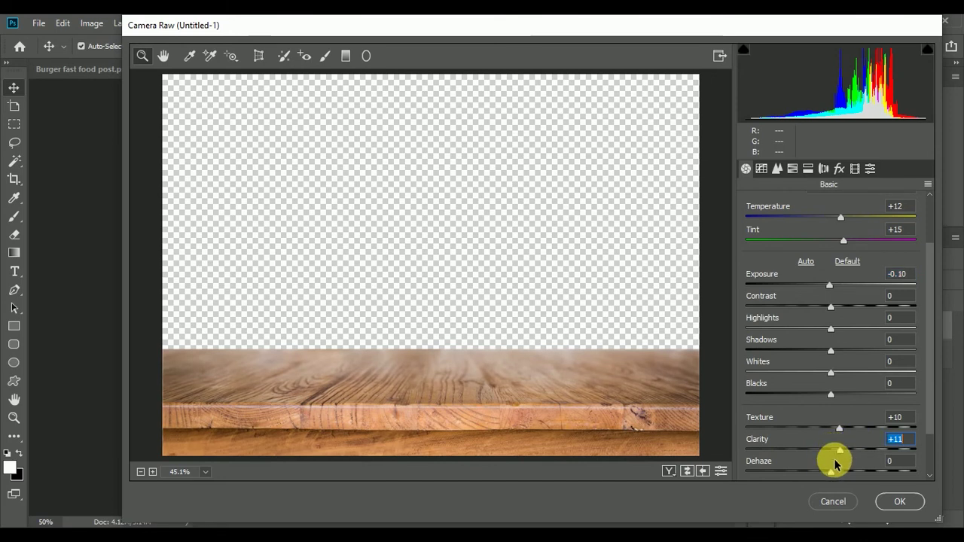
drag(830, 470, 841, 473)
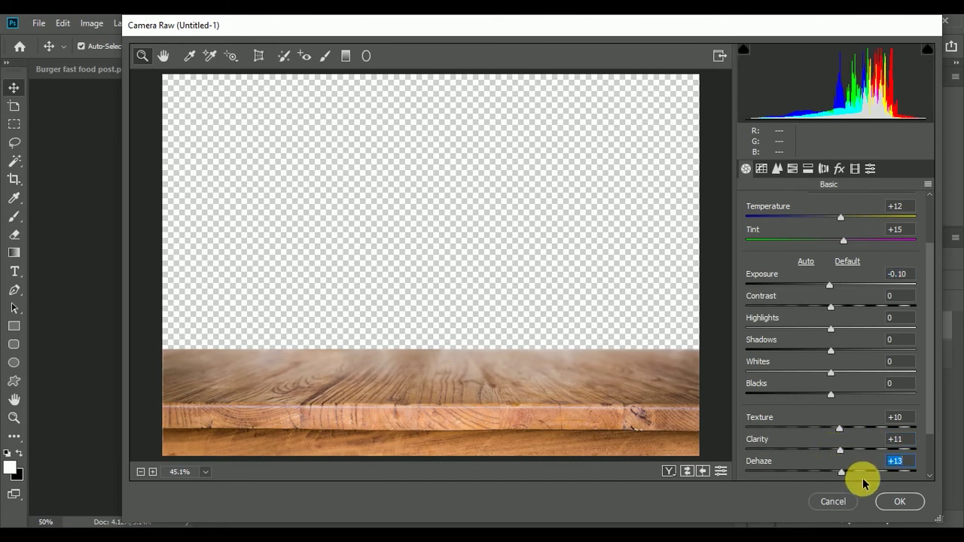
click(898, 501)
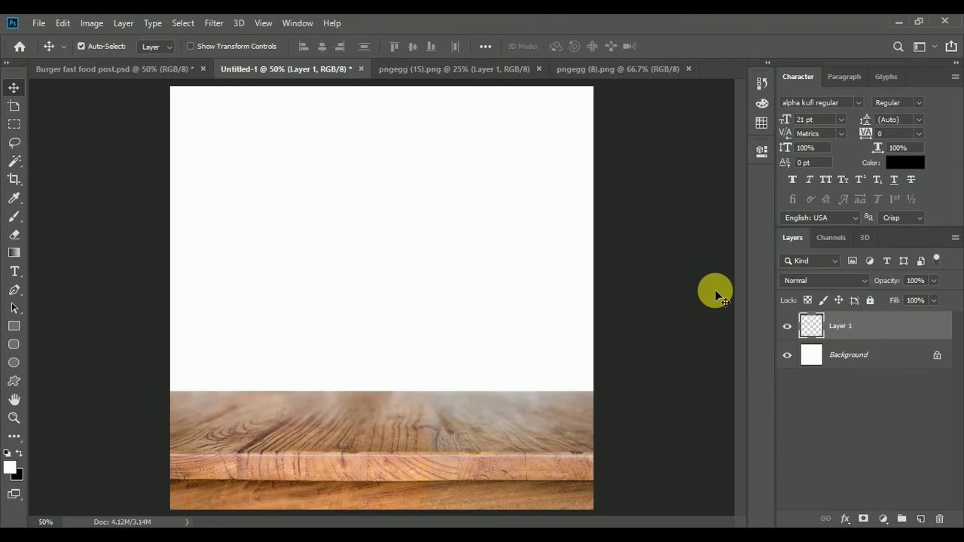
Bring the burger from pngegg (8).png in, scale it to 94% and rest it on the table.
click(686, 268)
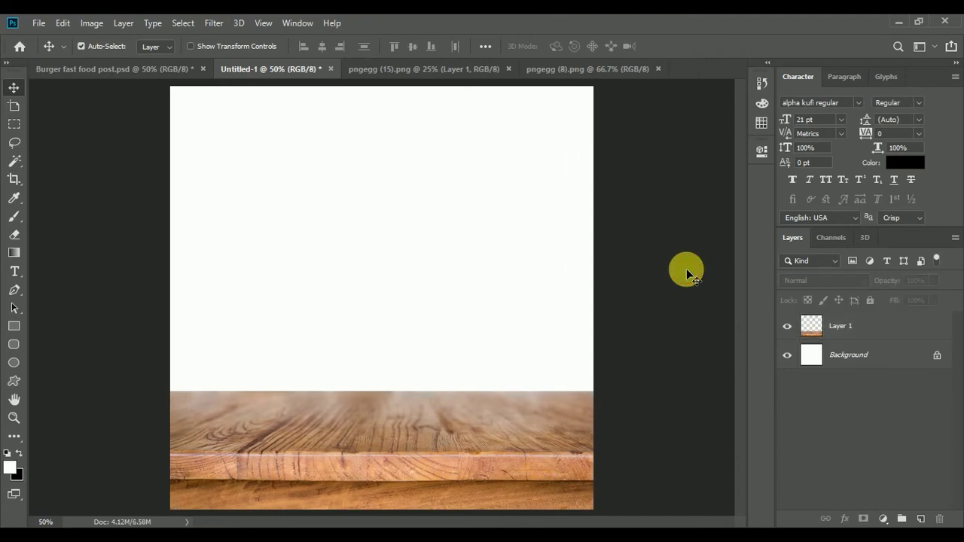
click(570, 69)
mouse_move(451, 204)
mouse_down()
mouse_move(311, 73)
mouse_move(382, 343)
mouse_move(382, 307)
mouse_up()
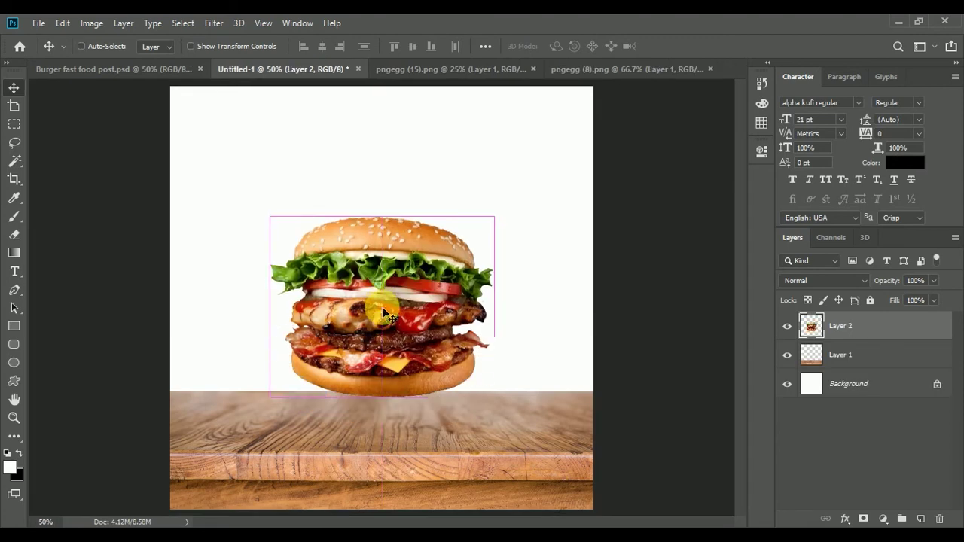
key(ctrl+t)
drag(312, 47, 336, 52)
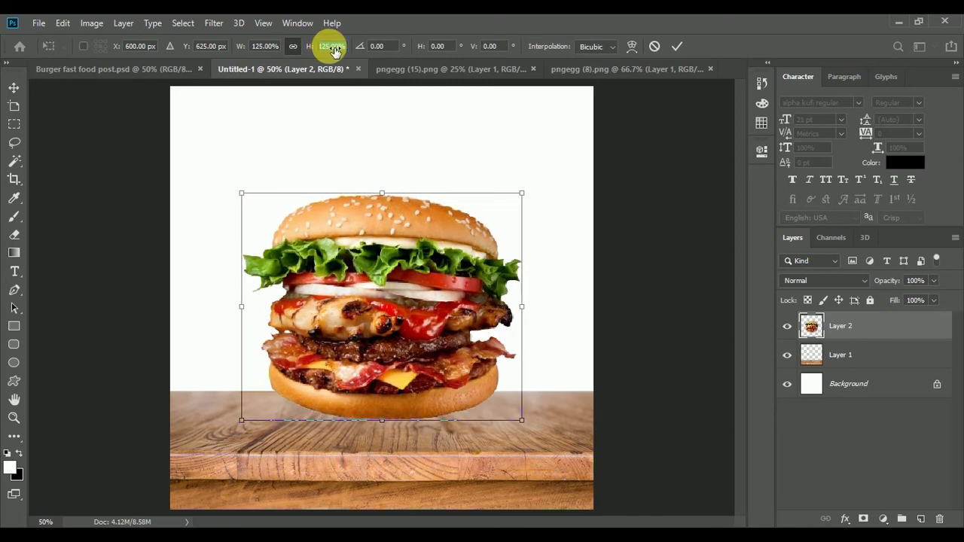
click(677, 46)
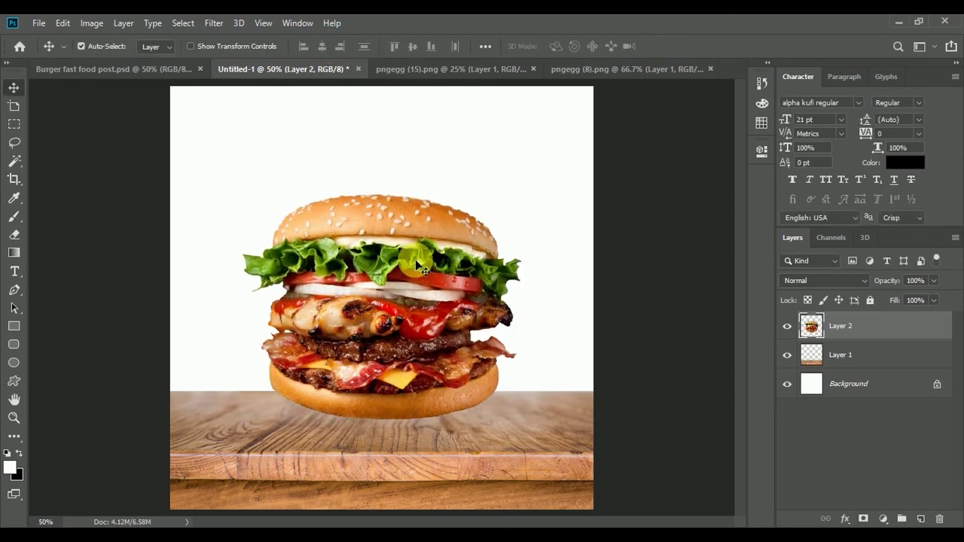
drag(415, 259, 413, 263)
key(ctrl+t)
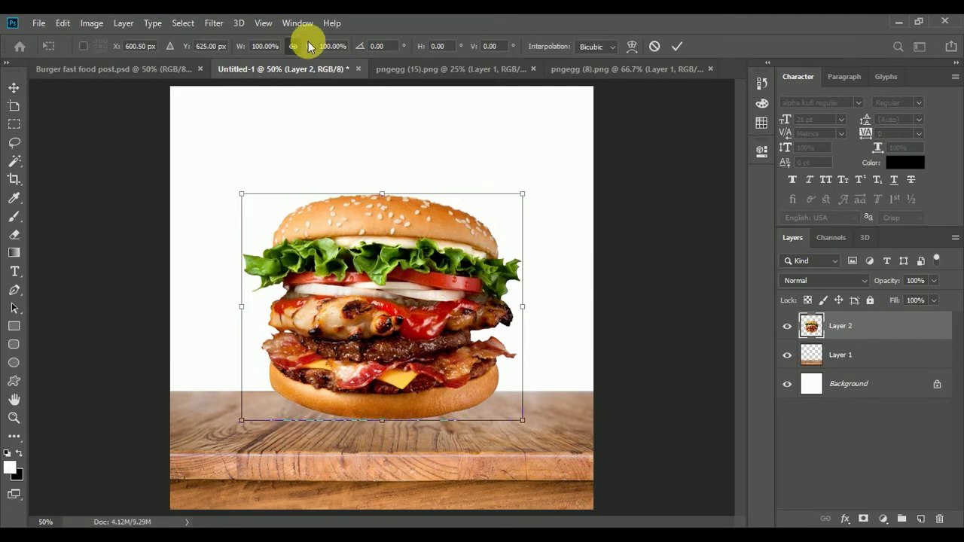
drag(313, 51, 308, 49)
click(678, 48)
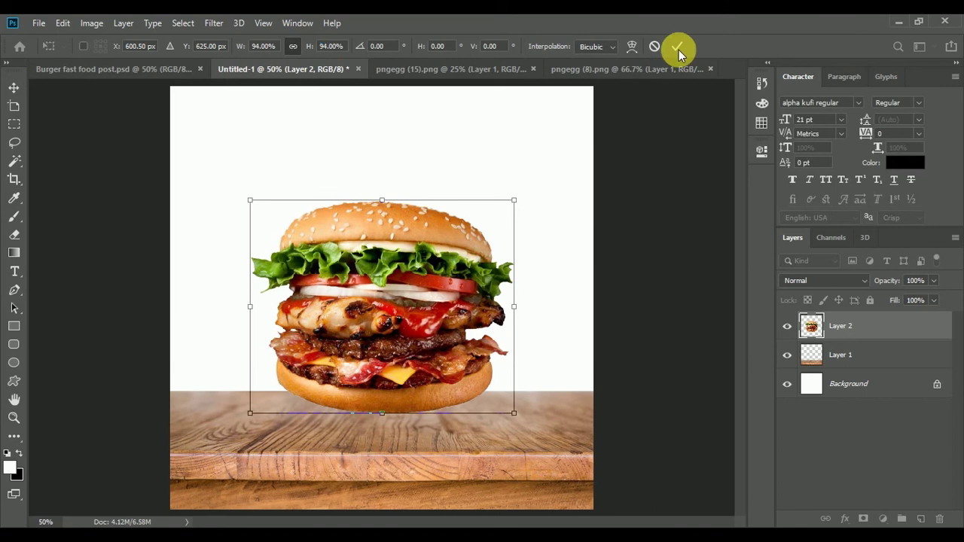
drag(419, 298, 419, 299)
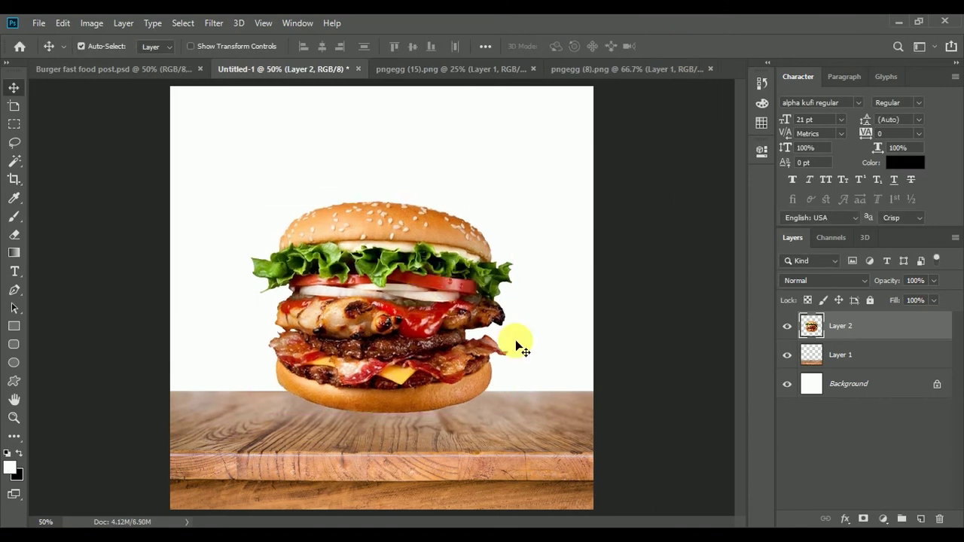
Add Layer 3 above the wood and paint a soft black 529 px shadow behind the burger.
click(869, 366)
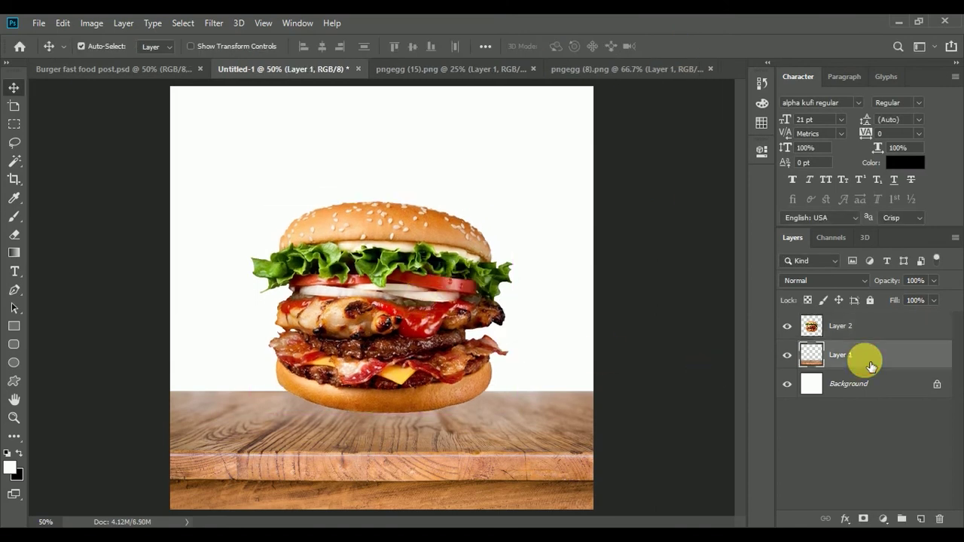
click(920, 519)
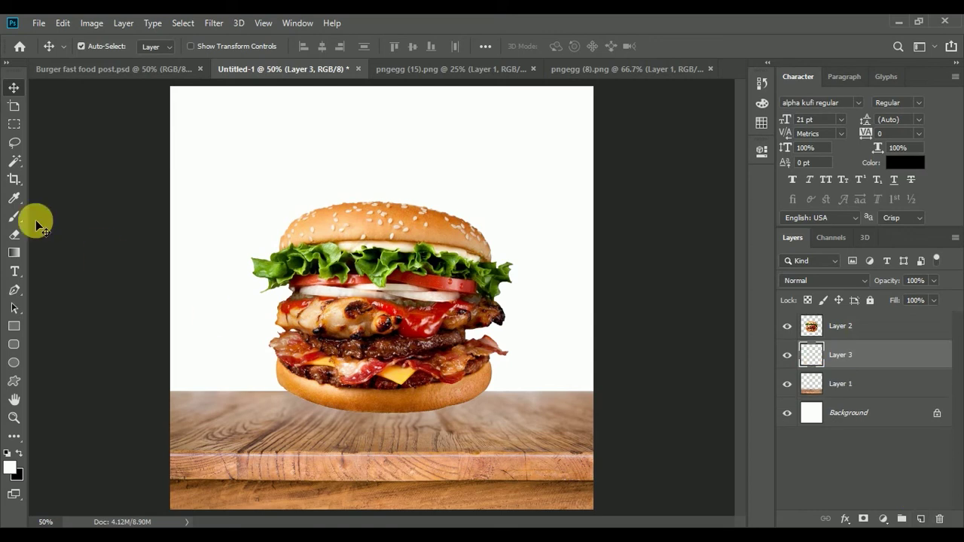
click(14, 216)
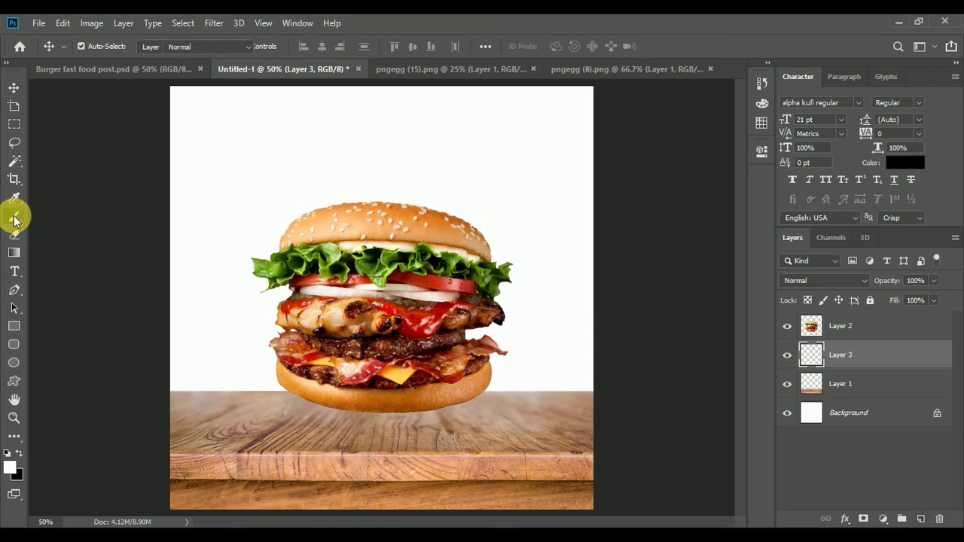
click(19, 453)
drag(367, 186, 390, 238)
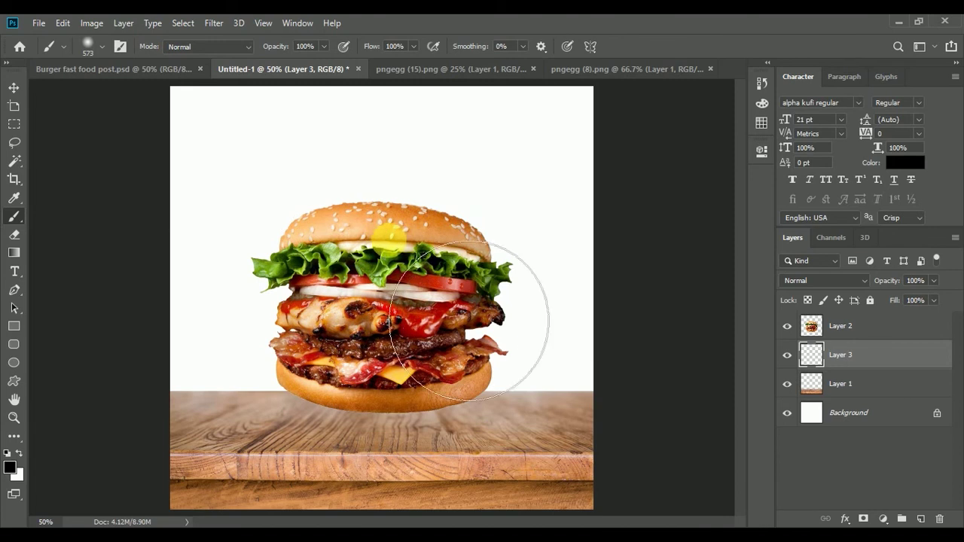
click(381, 228)
click(14, 87)
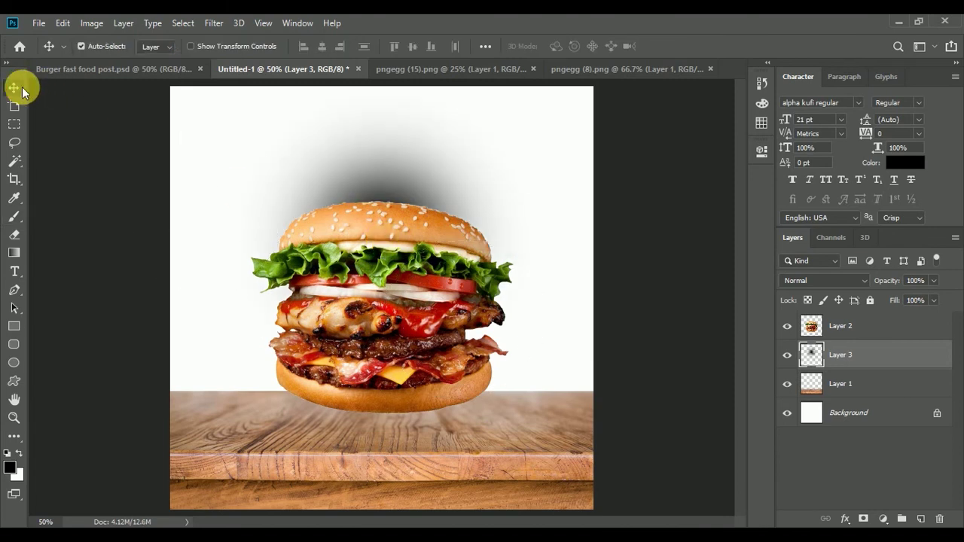
key(ctrl+t)
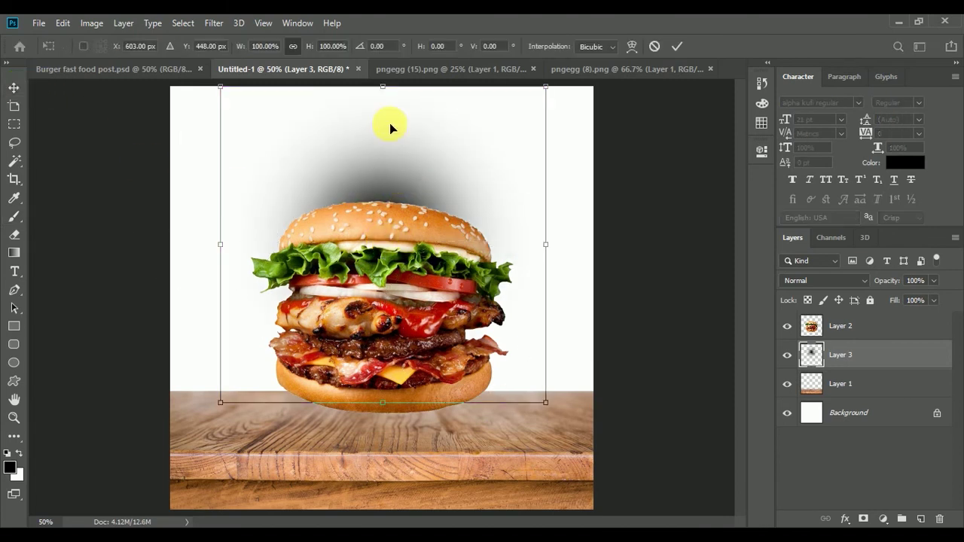
Squash the shadow into a wide thin band on the table under the burger.
drag(389, 93, 382, 386)
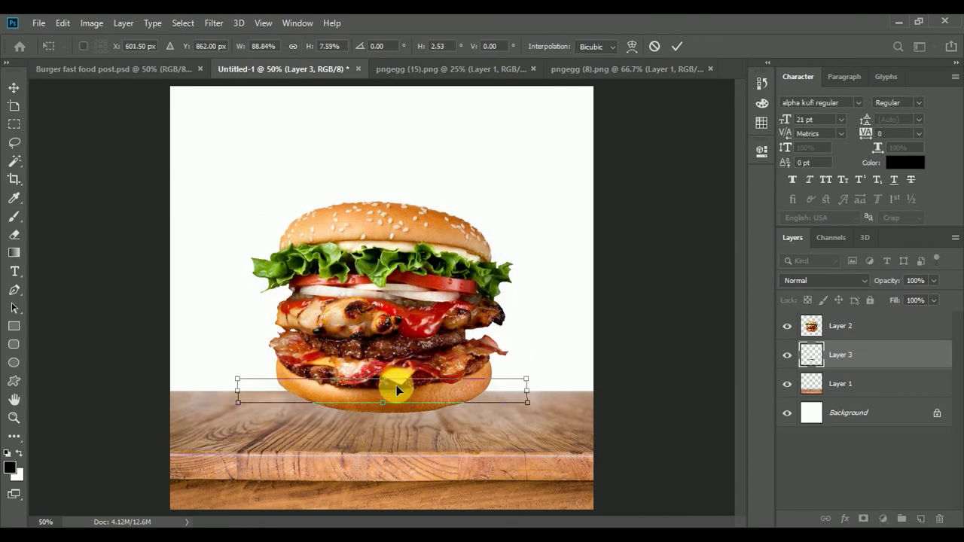
drag(396, 387, 399, 417)
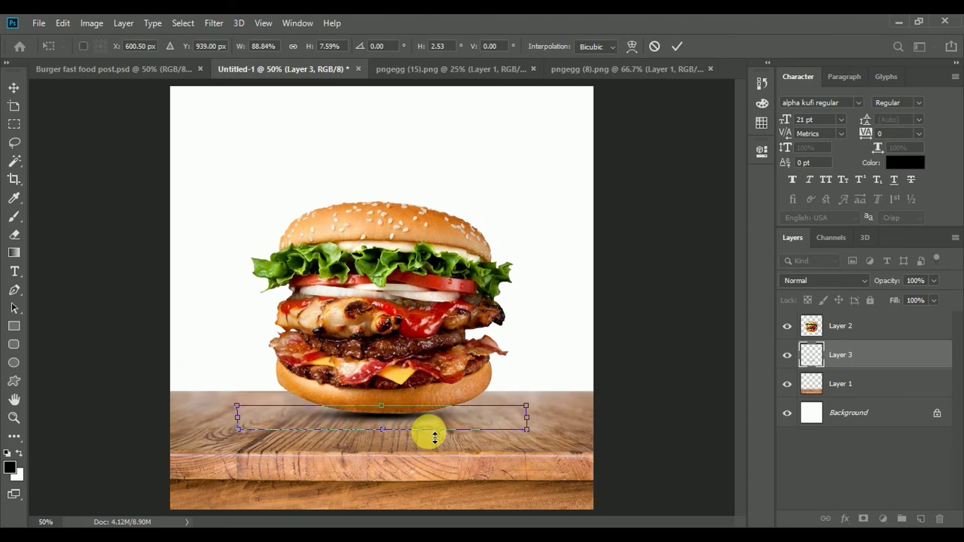
key(Down)
key(Down)
key(Down)
key(Down)
key(Down)
key(Down)
key(Down)
key(Down)
key(Down)
key(Down)
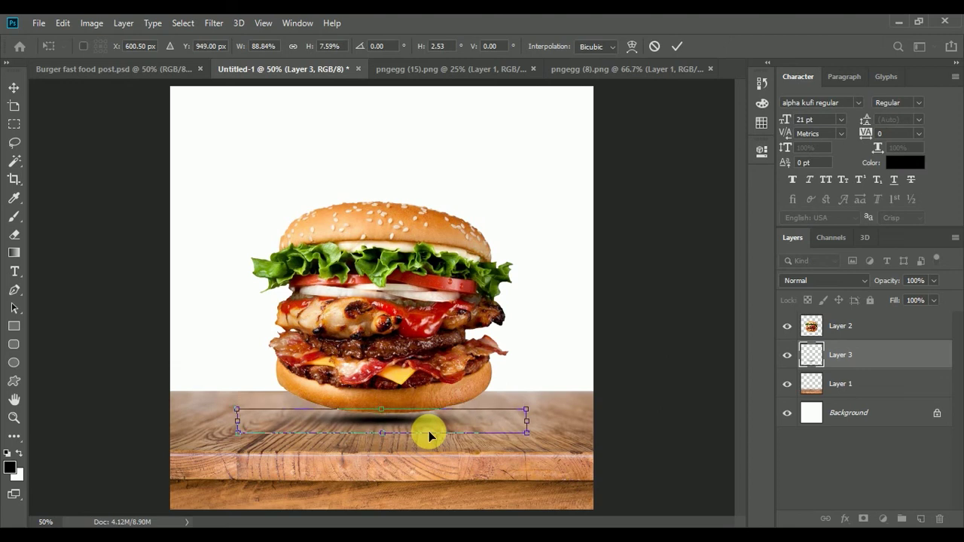
key(Down)
key(Down)
key(Down)
key(Down)
key(Down)
key(Down)
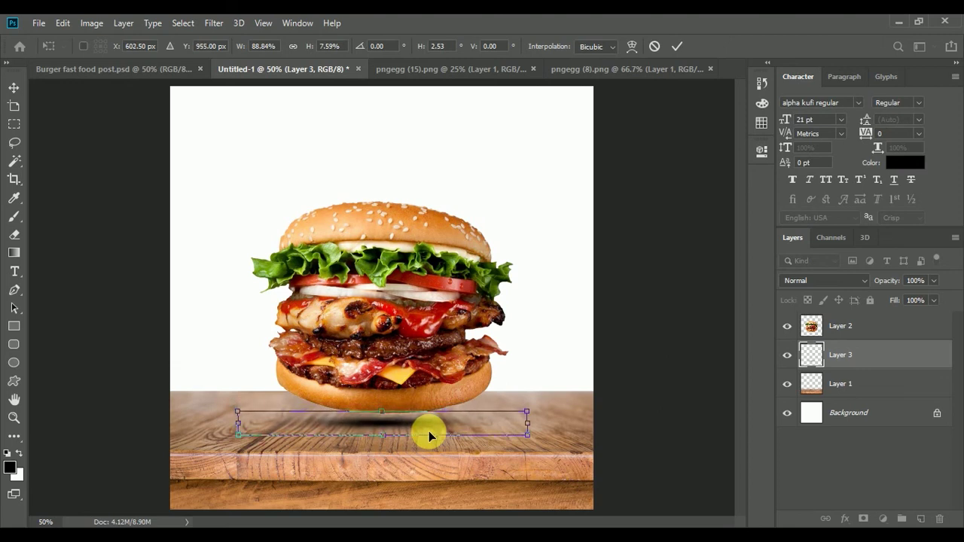
drag(531, 427, 548, 430)
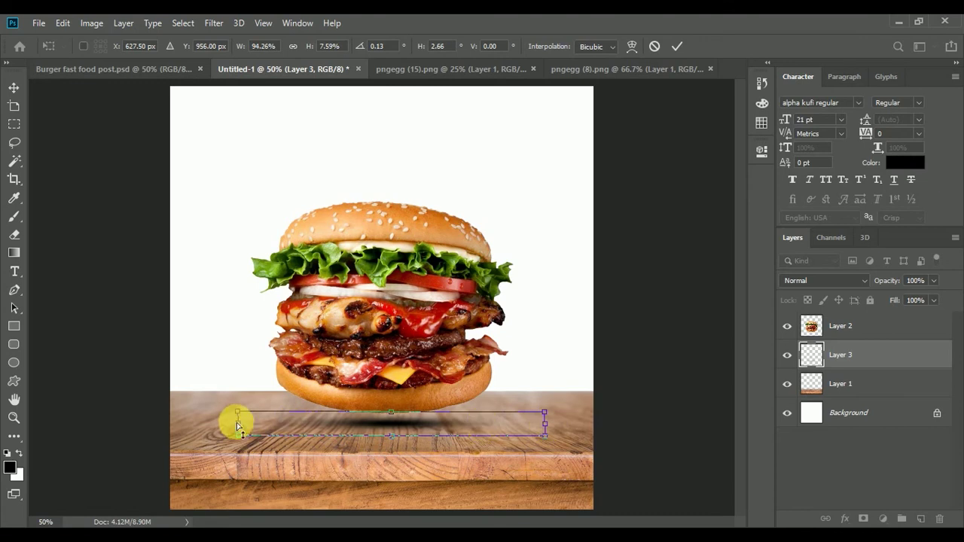
drag(236, 422, 207, 427)
drag(547, 427, 581, 428)
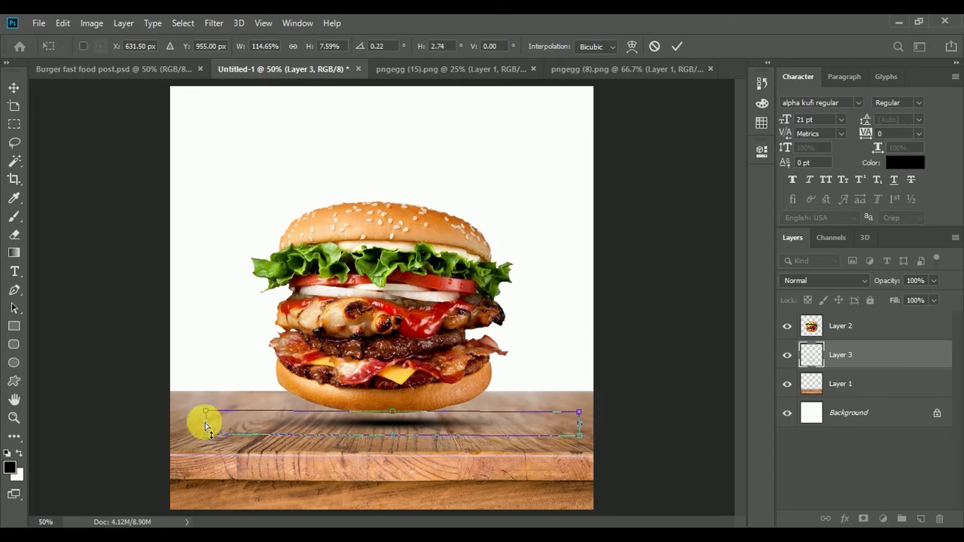
drag(205, 423, 193, 422)
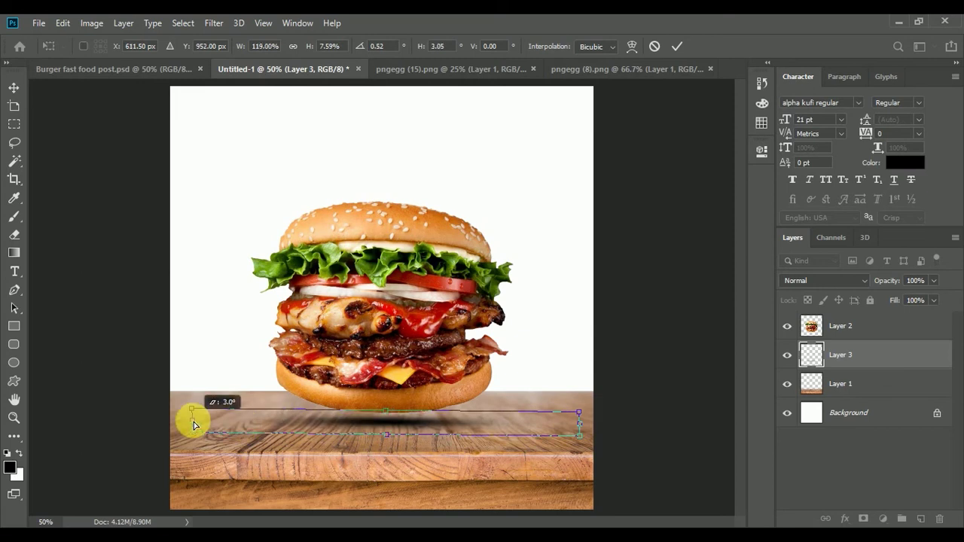
click(677, 46)
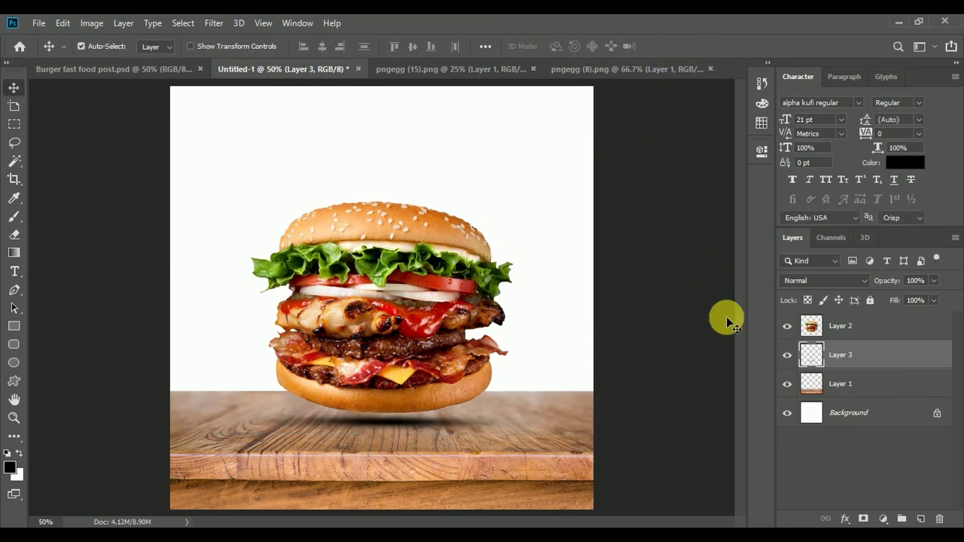
Lower the shadow layer's opacity to 82%.
shift+click(871, 331)
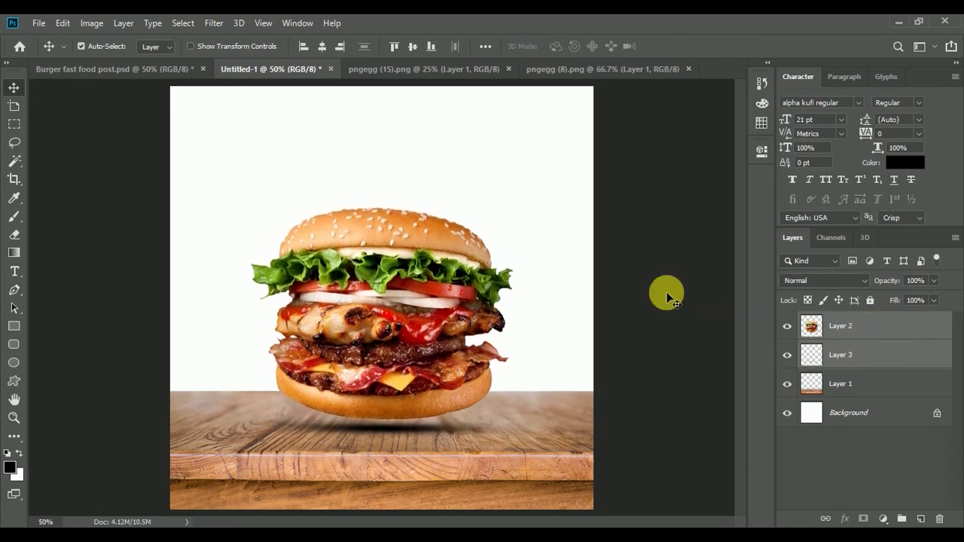
click(644, 301)
click(427, 309)
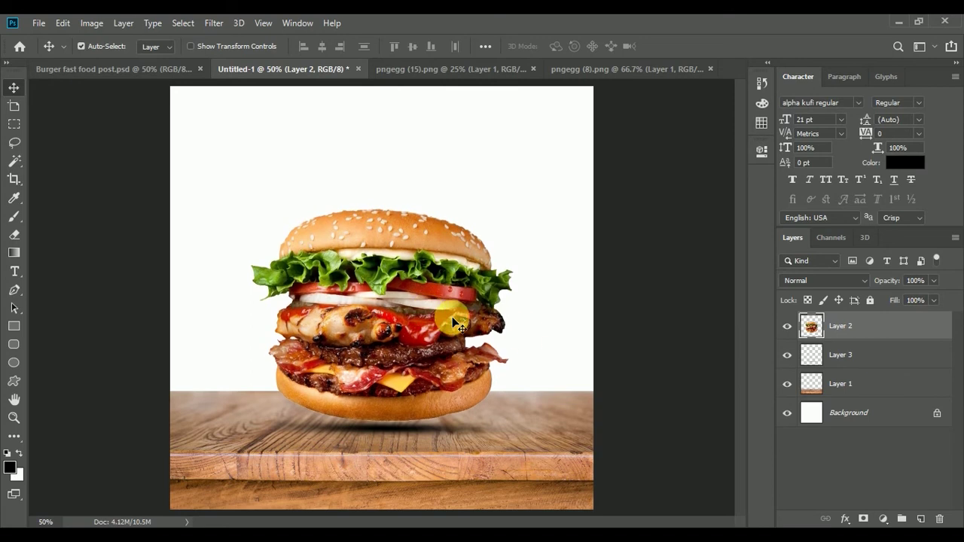
click(867, 365)
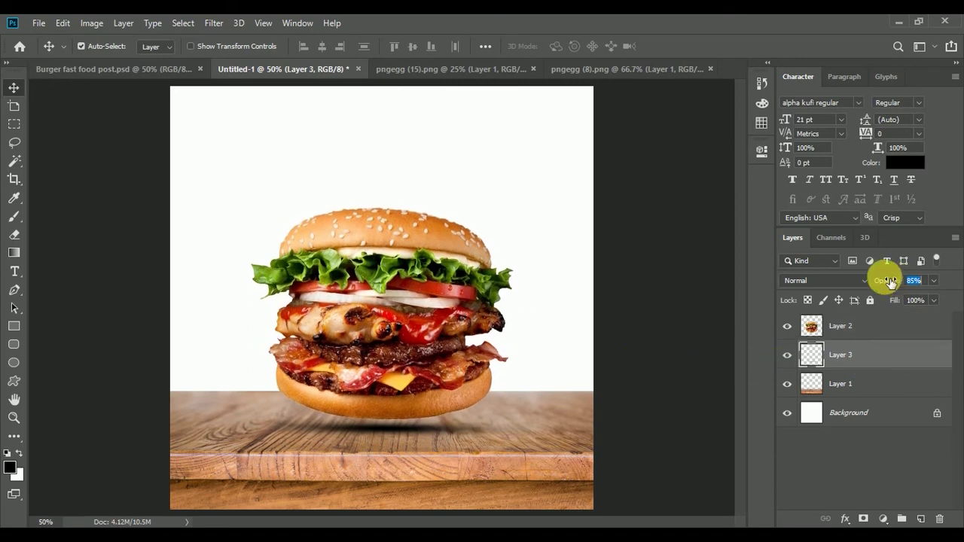
drag(902, 284, 888, 282)
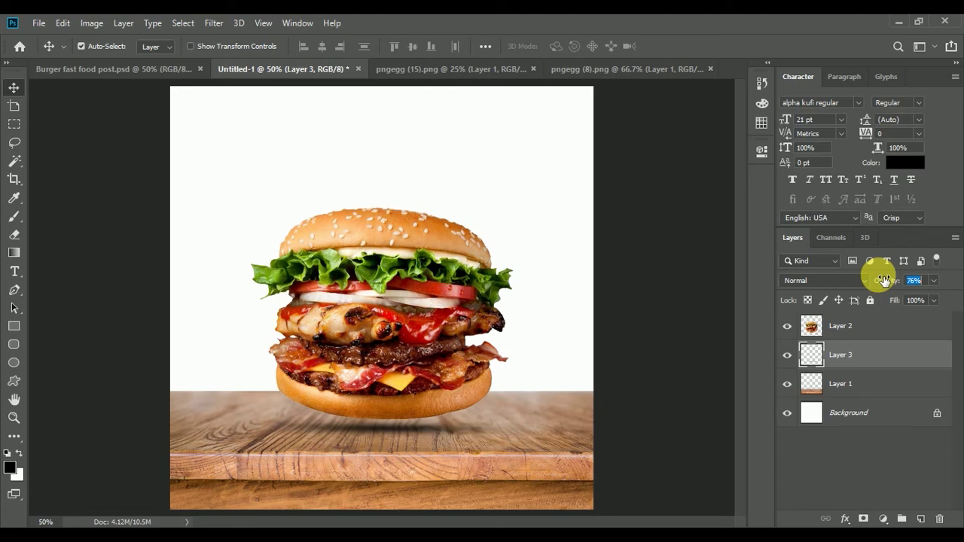
text(82)
click(616, 322)
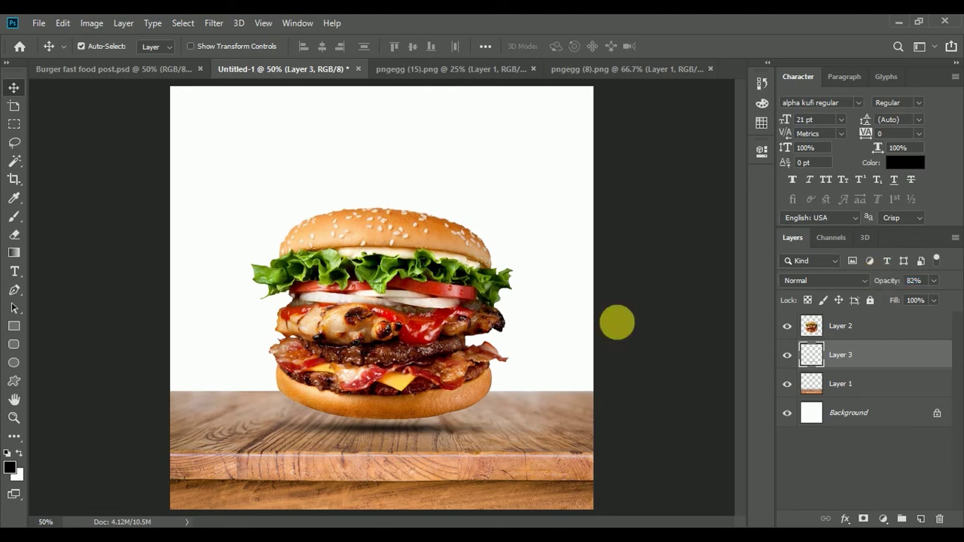
click(622, 315)
Clip a Levels adjustment to the burger layer with input levels 0, 0.87 and 230.
click(428, 345)
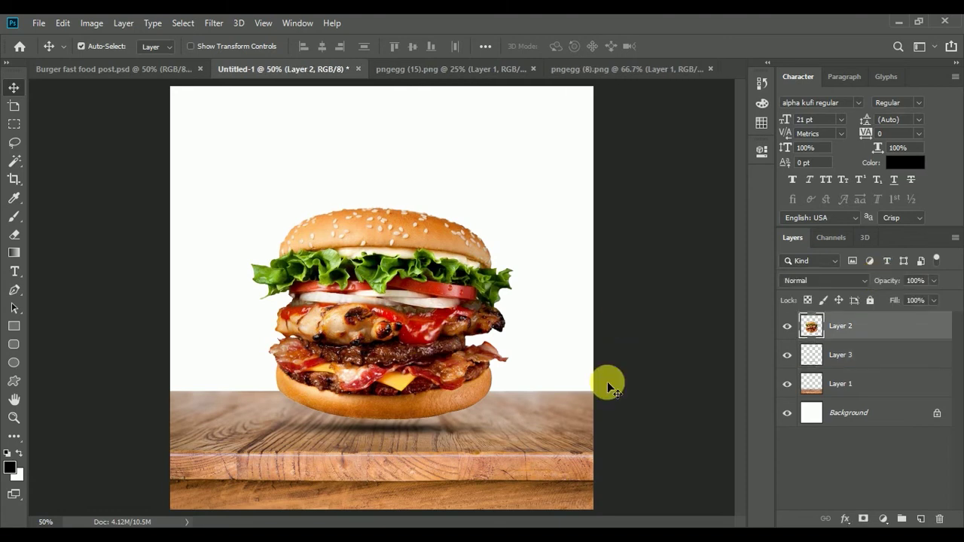
click(883, 519)
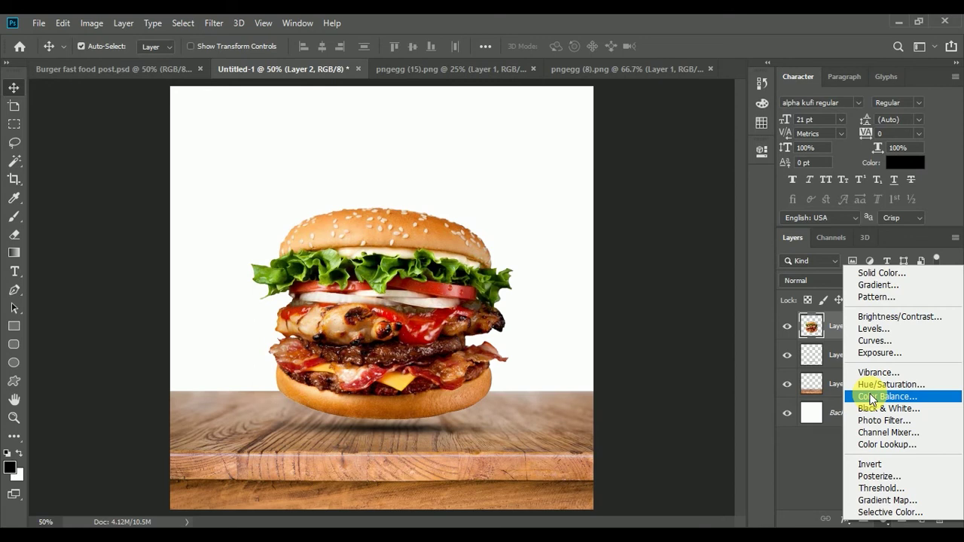
click(876, 329)
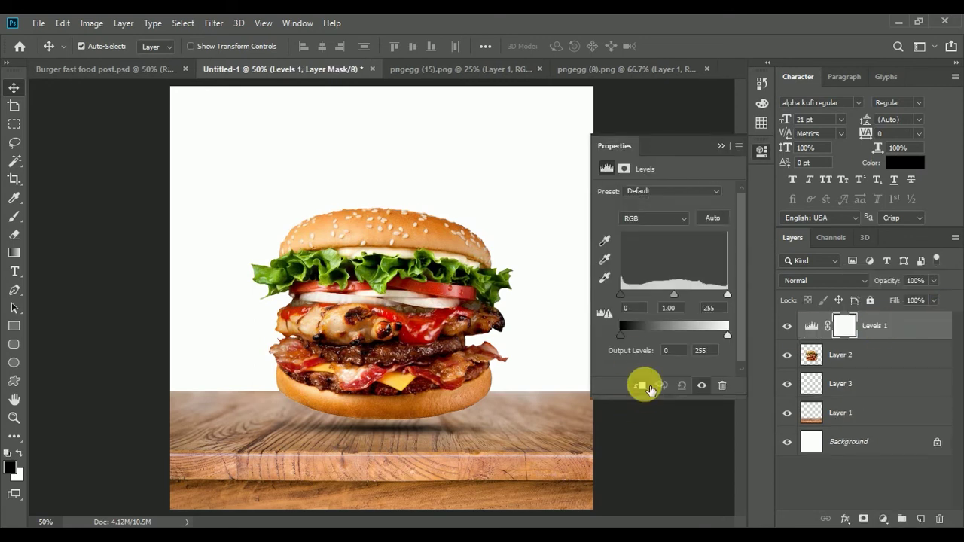
click(650, 390)
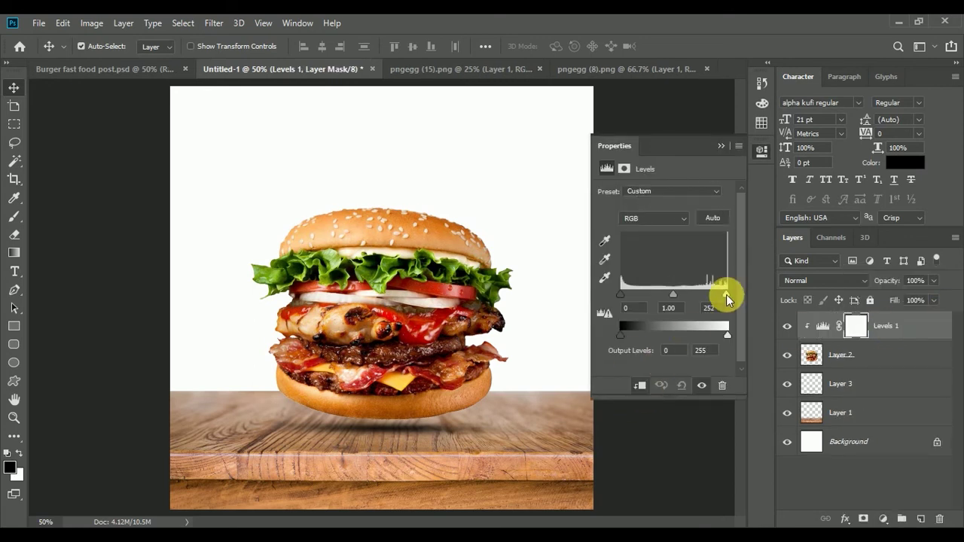
click(672, 295)
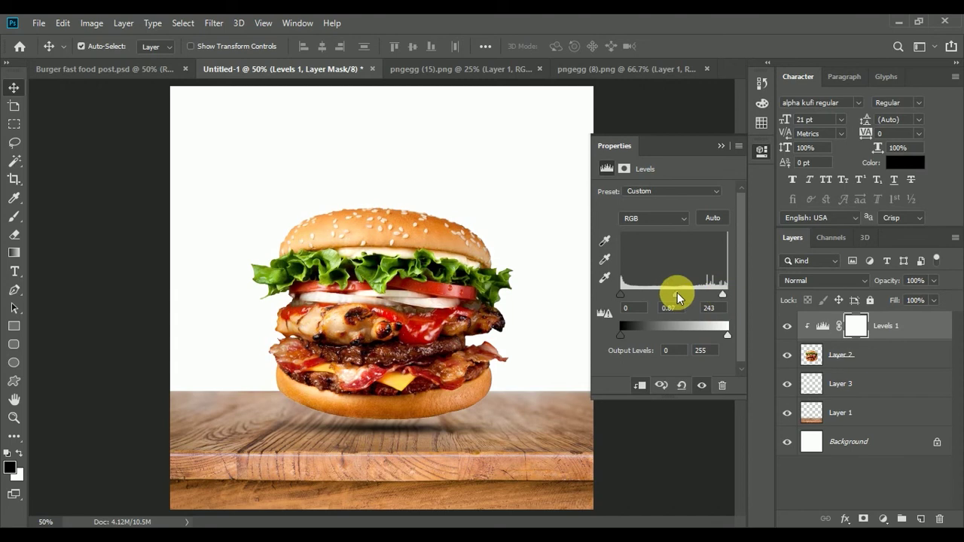
drag(677, 294, 717, 299)
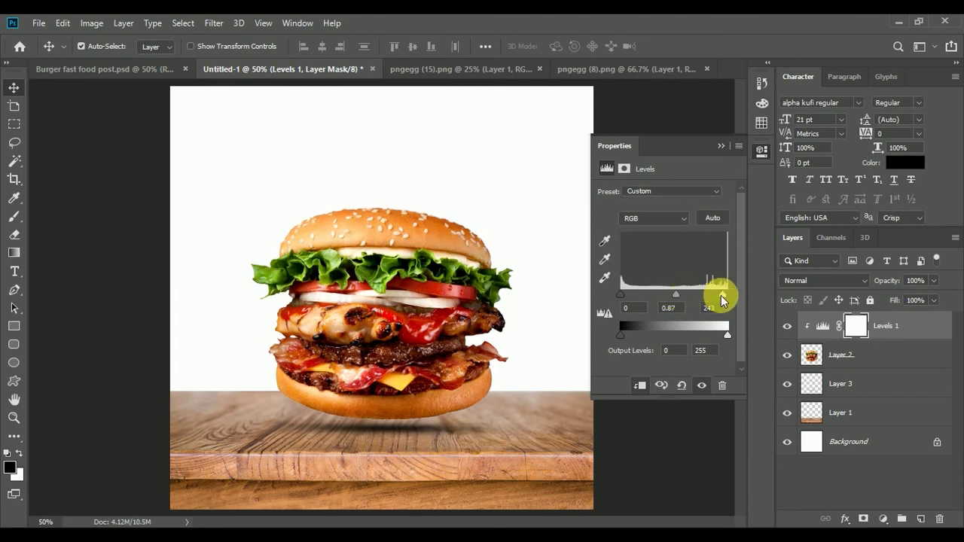
click(721, 145)
click(677, 198)
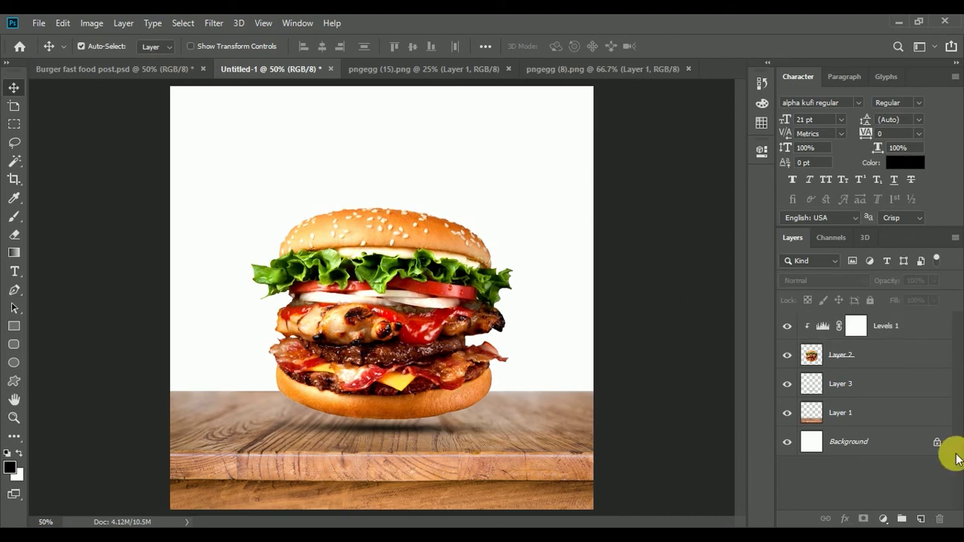
Unlock the Background as Layer 0 and add a Gradient Overlay effect.
click(920, 442)
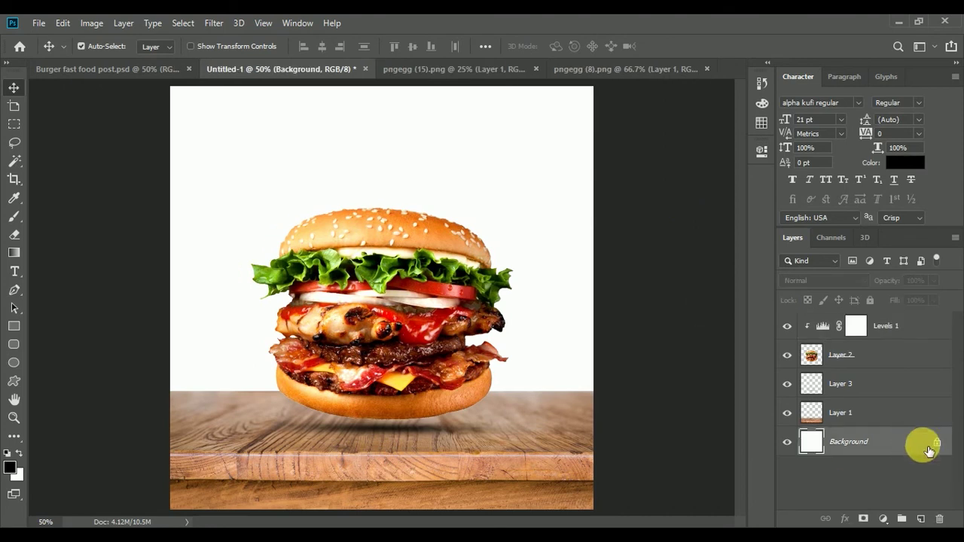
click(936, 443)
click(837, 516)
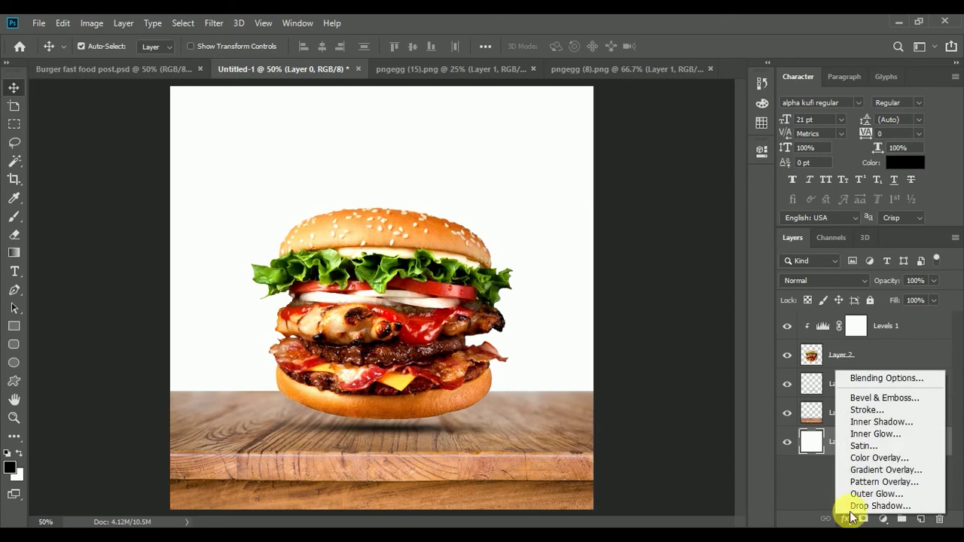
click(863, 471)
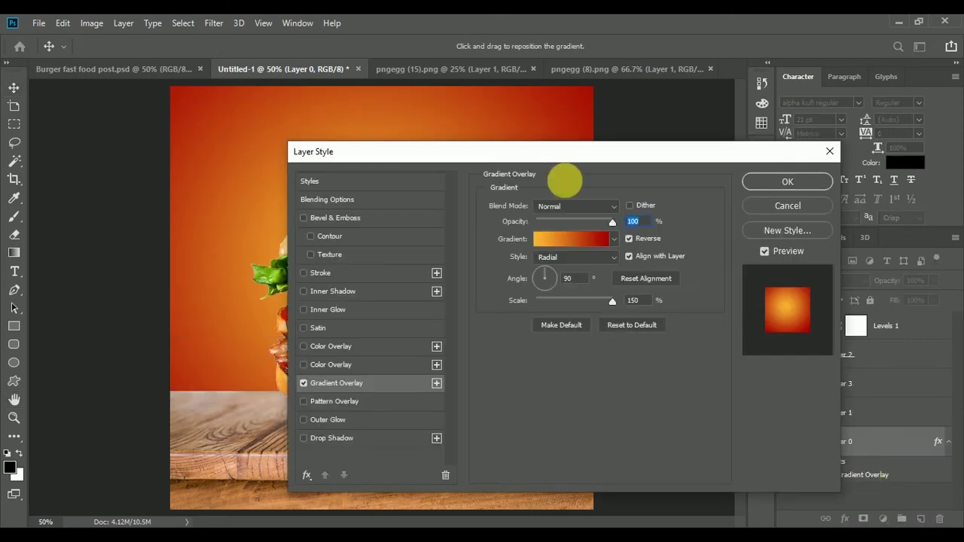
drag(536, 151, 723, 74)
Make the overlay a reversed radial #a10000 to #f7b733 gradient at 150% scale.
click(758, 163)
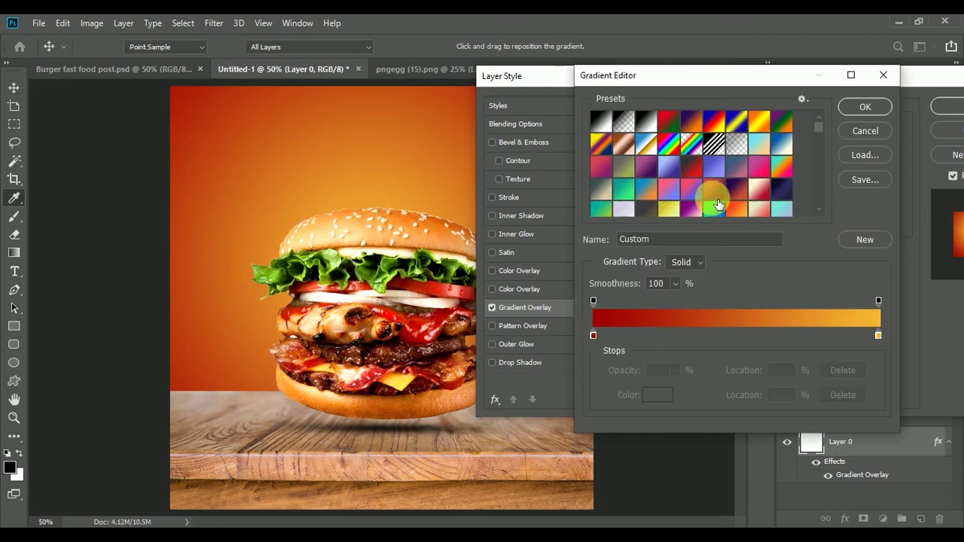
click(593, 335)
click(657, 395)
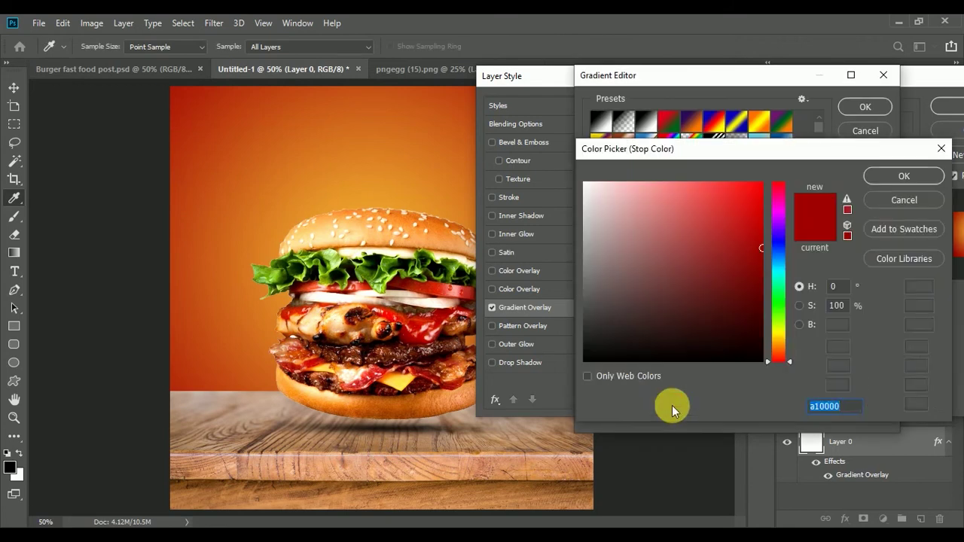
click(882, 172)
click(878, 335)
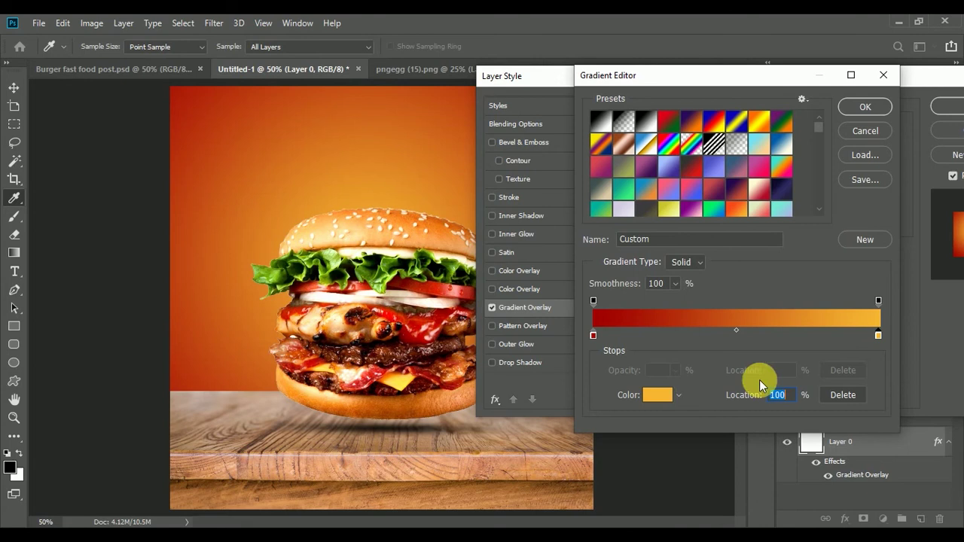
click(668, 394)
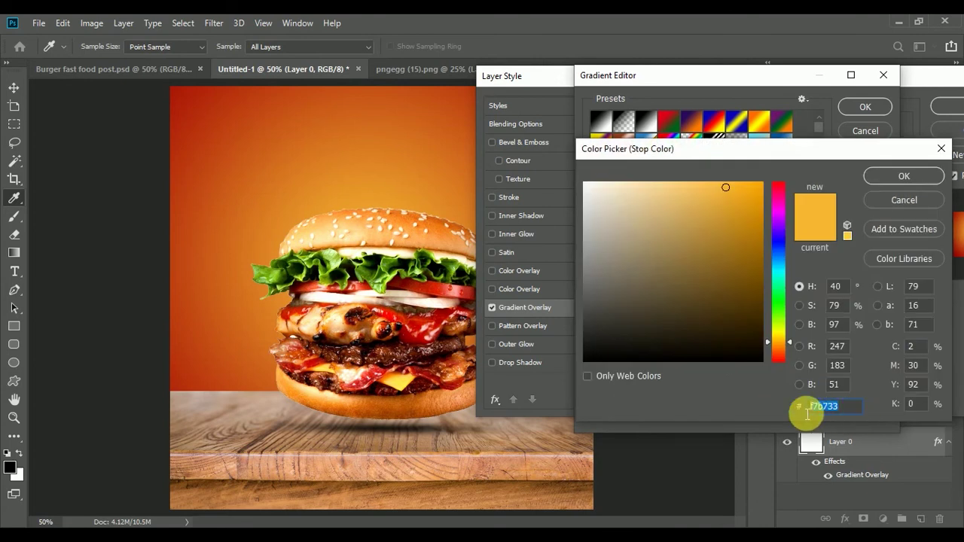
click(899, 175)
click(863, 108)
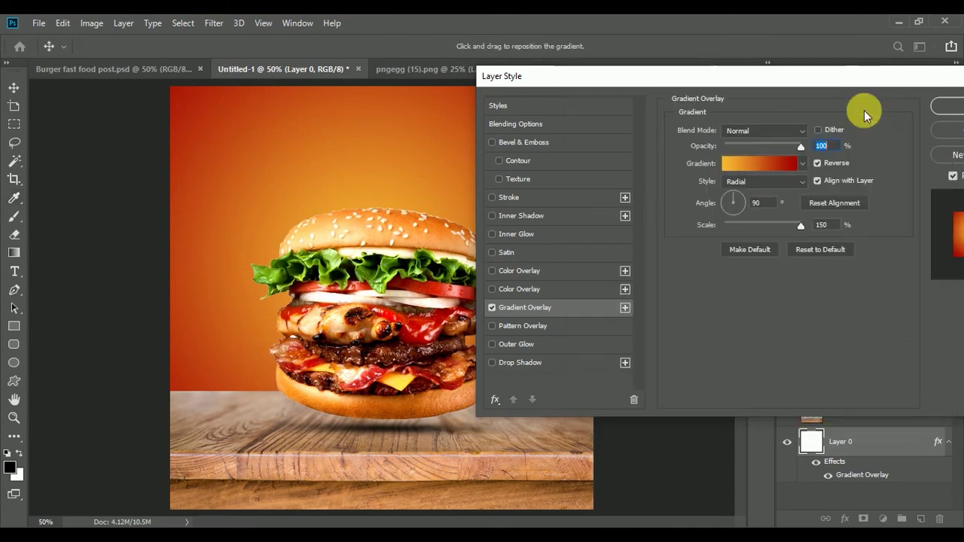
click(941, 113)
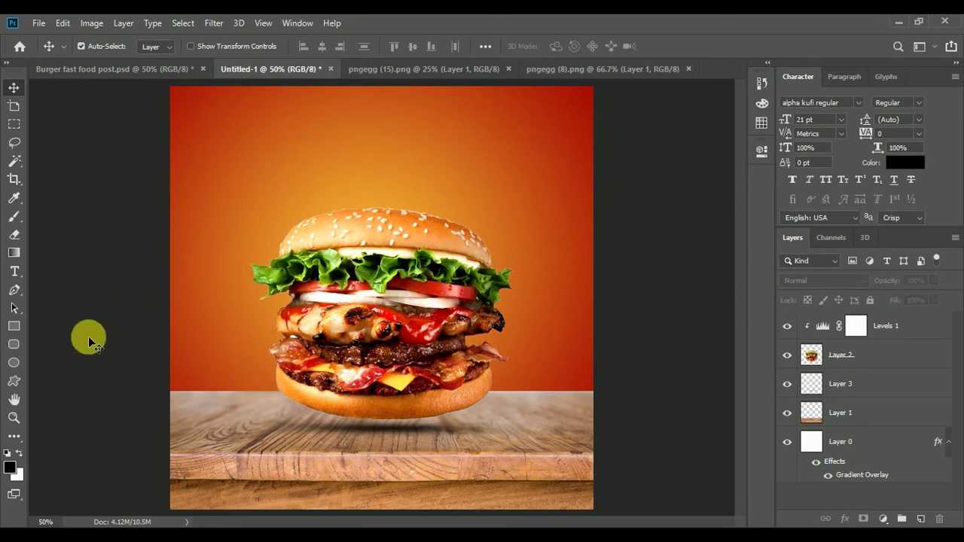
Draw an orange 700 × 224 px rectangle near the top of the poster.
click(14, 325)
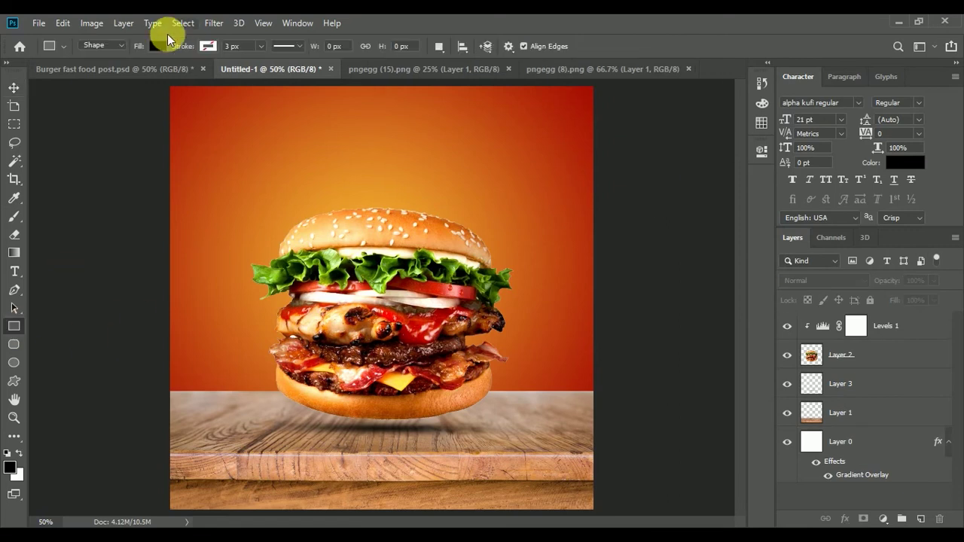
click(157, 46)
click(107, 120)
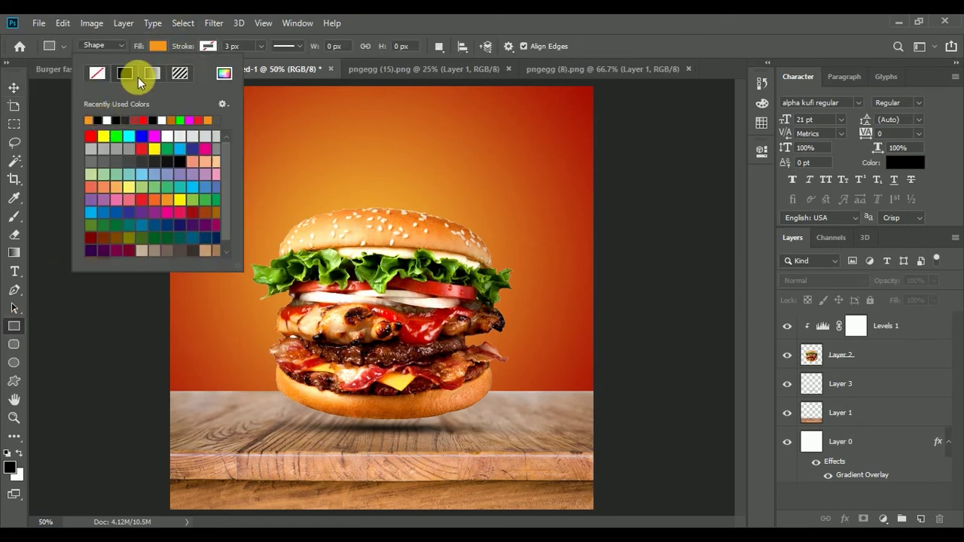
click(155, 46)
drag(264, 115, 515, 198)
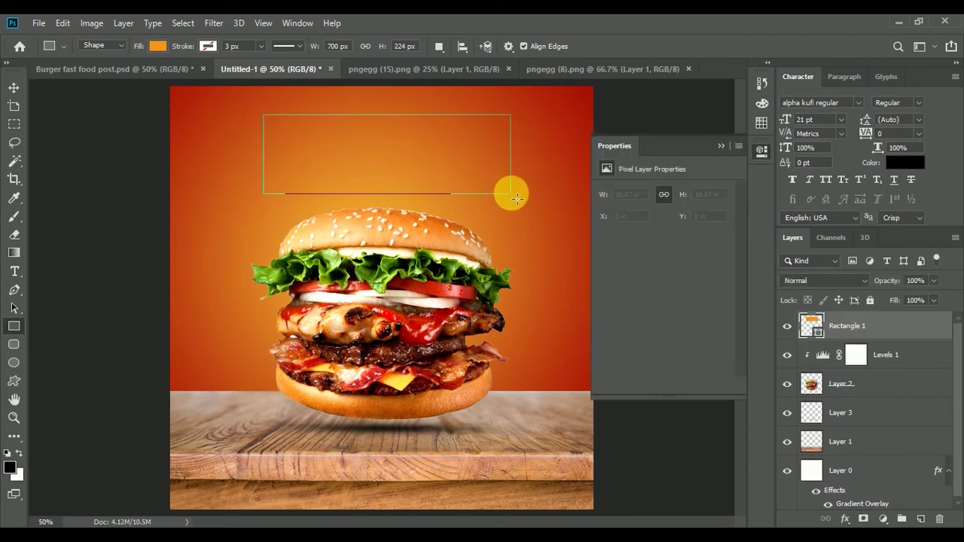
click(715, 149)
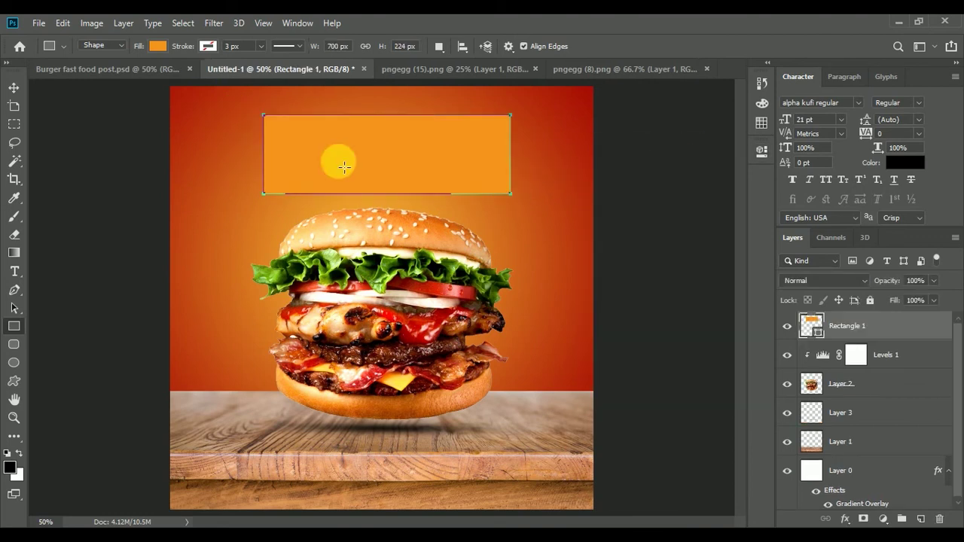
click(13, 88)
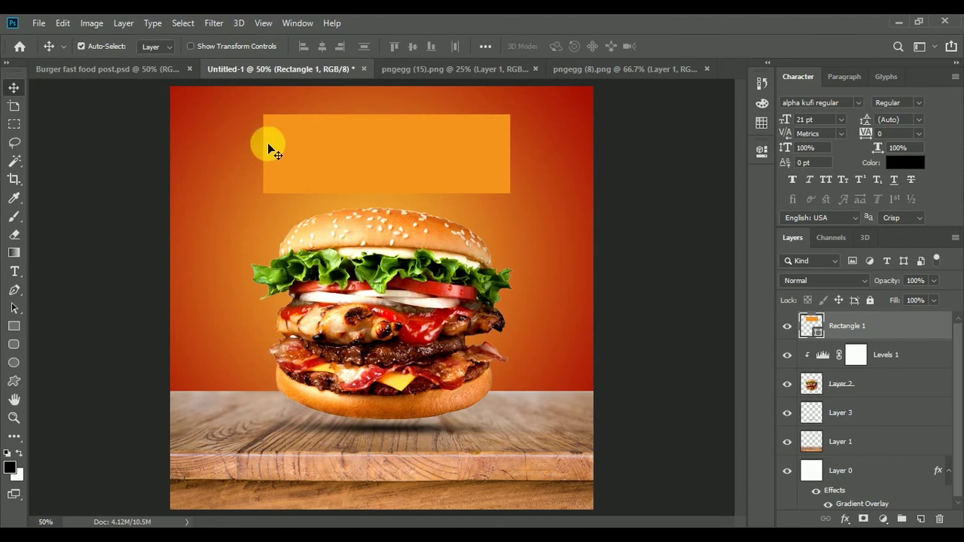
Put a Warp grid on the orange rectangle via Edit > Transform.
click(66, 25)
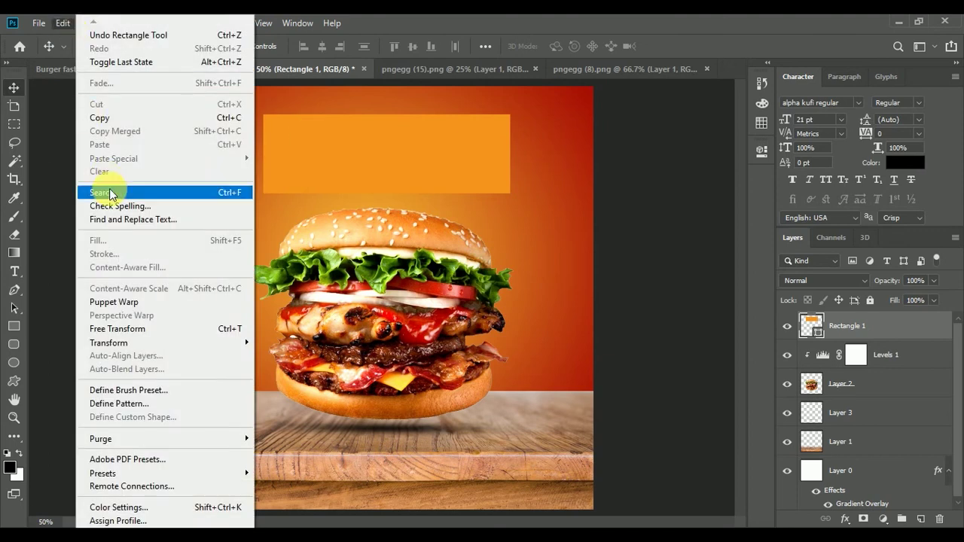
click(129, 332)
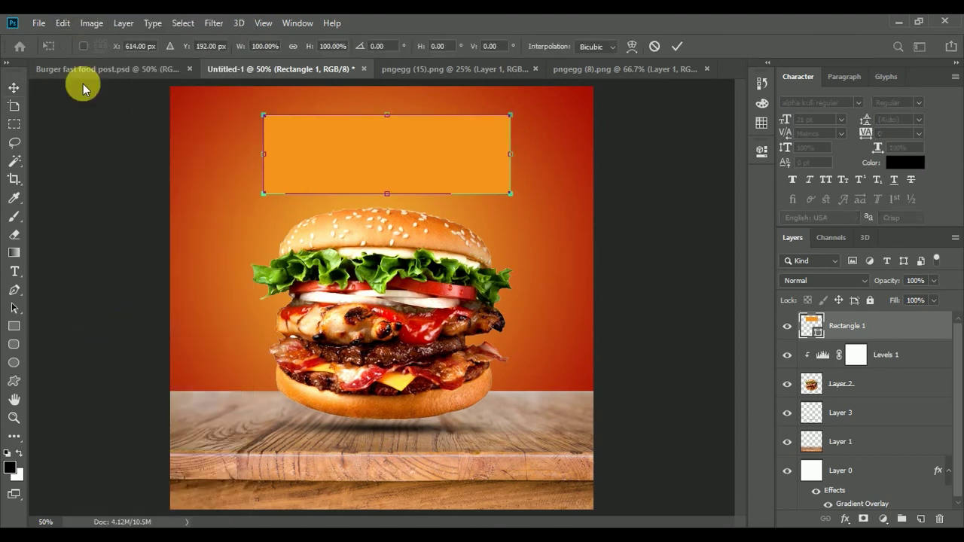
click(62, 23)
mouse_move(164, 342)
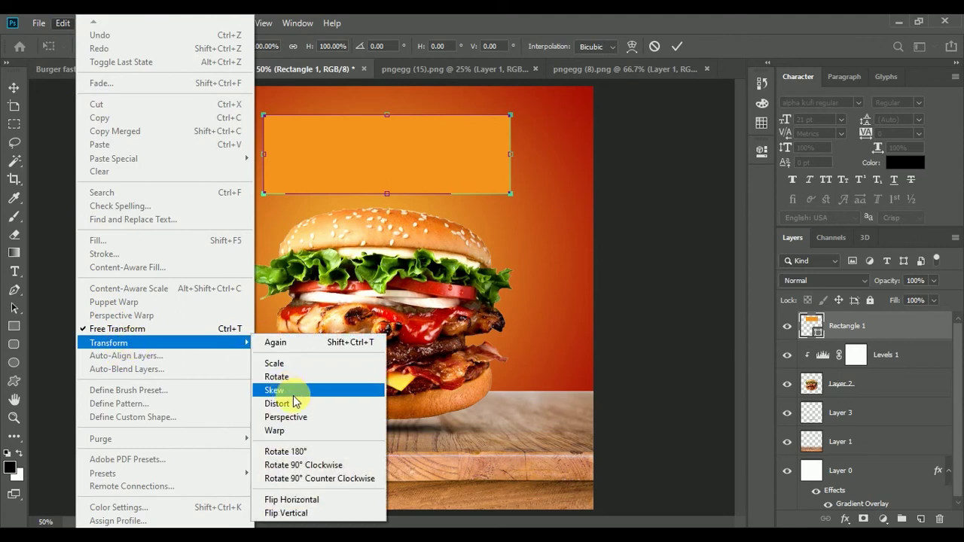
click(299, 429)
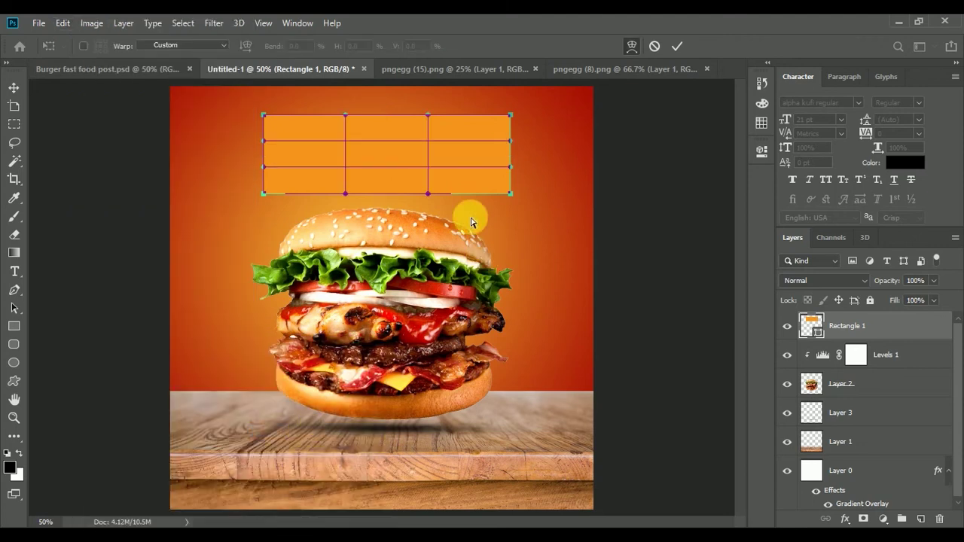
Bend the rectangle's warp handles into a curve, apply it, and shift it slightly left.
mouse_move(510, 115)
mouse_down()
mouse_move(613, 101)
mouse_move(634, 109)
mouse_up()
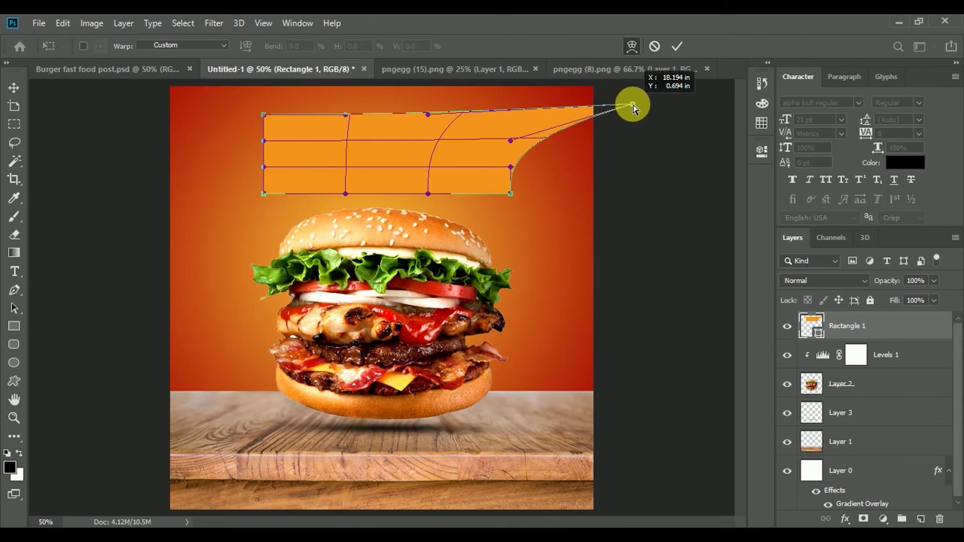
mouse_move(349, 115)
mouse_down()
mouse_move(336, 188)
mouse_move(353, 225)
mouse_move(365, 226)
mouse_up()
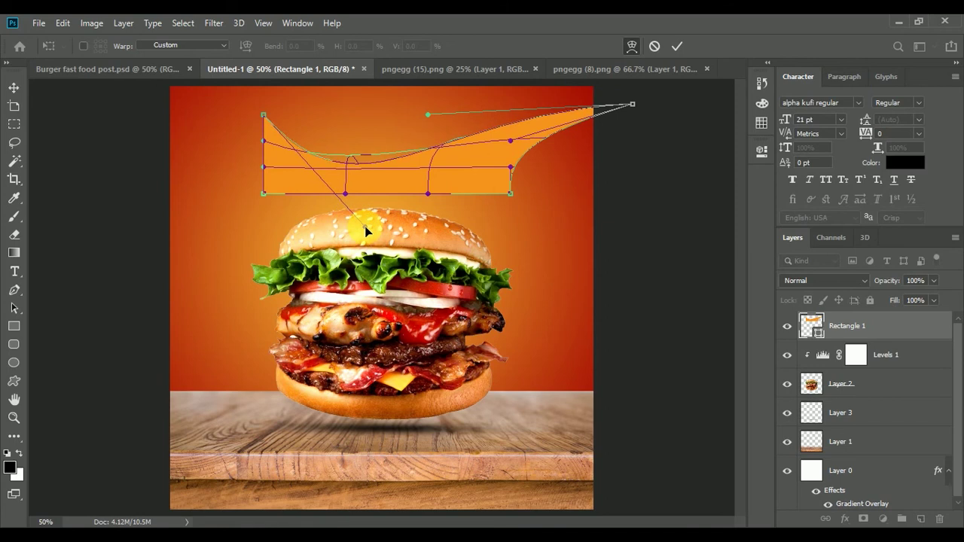
click(677, 46)
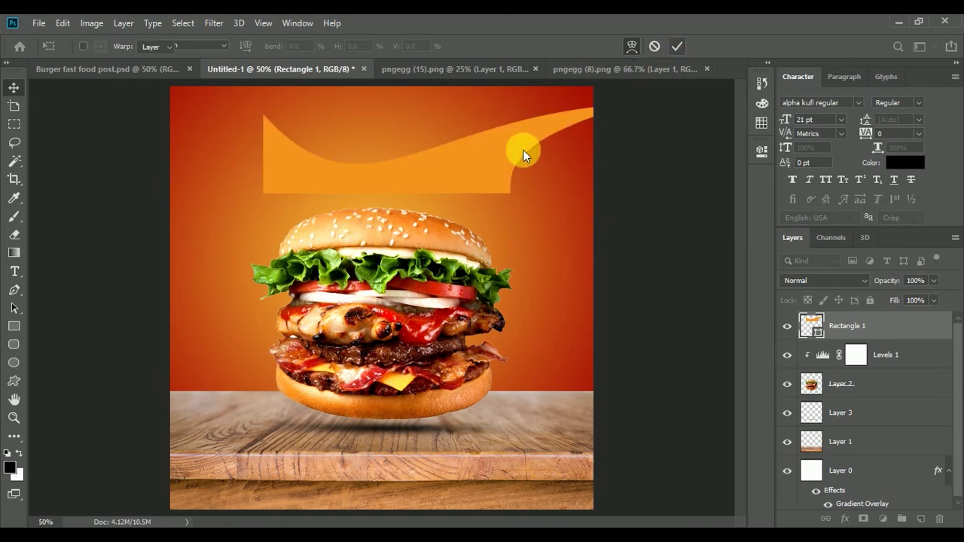
key(v)
drag(491, 160, 460, 163)
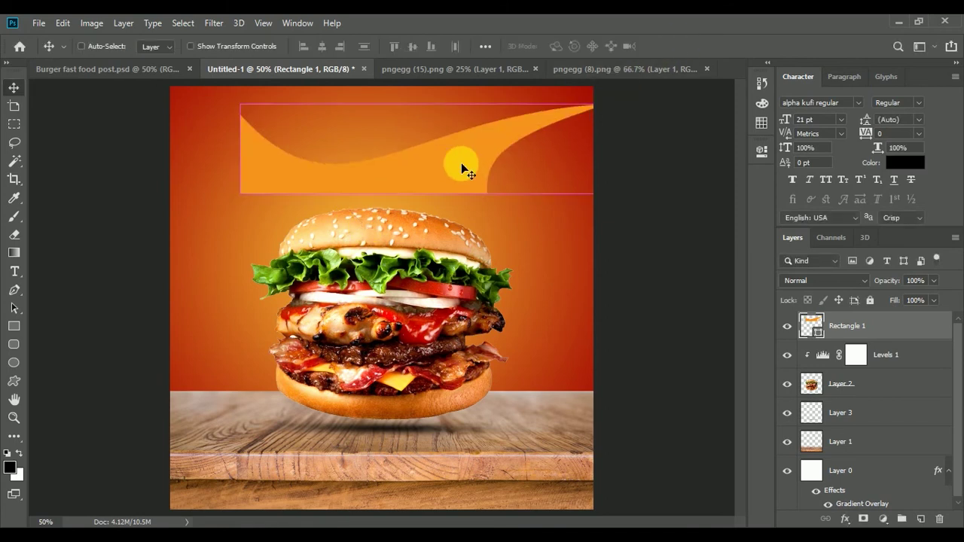
Rotate the wave 180° and move it up to the poster's top edge.
key(ctrl+t)
right_click(461, 162)
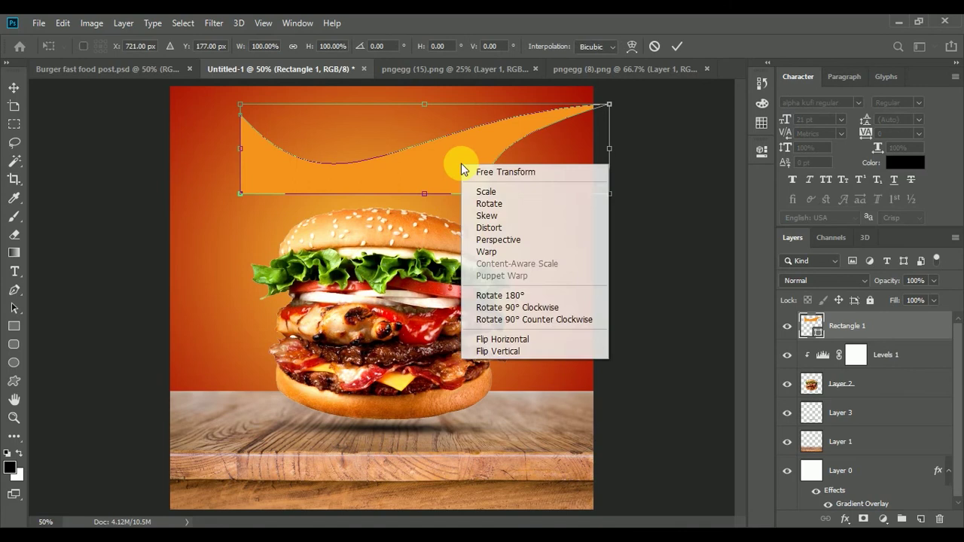
click(493, 295)
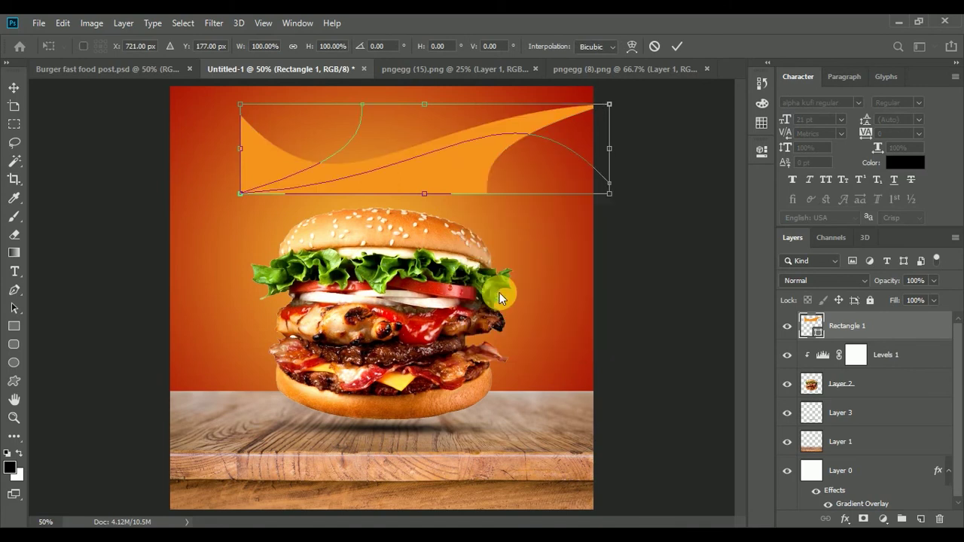
click(677, 46)
drag(517, 123, 508, 106)
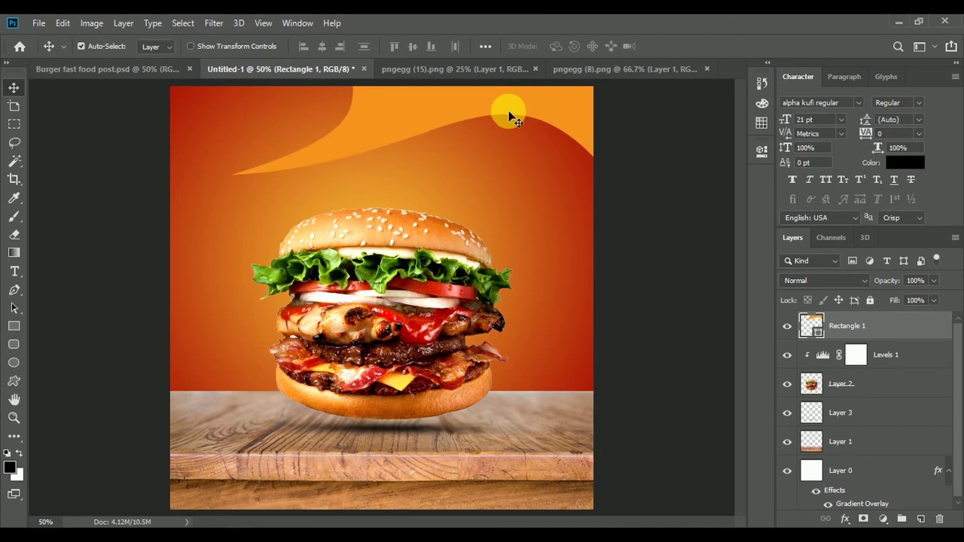
Narrow the wave slightly from the left and nudge it up and right.
key(ctrl+t)
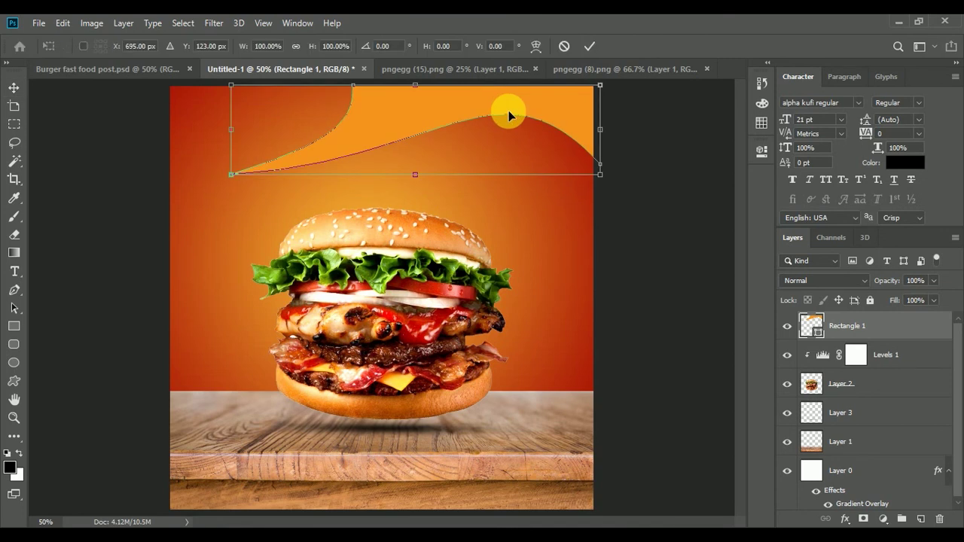
drag(235, 136, 253, 130)
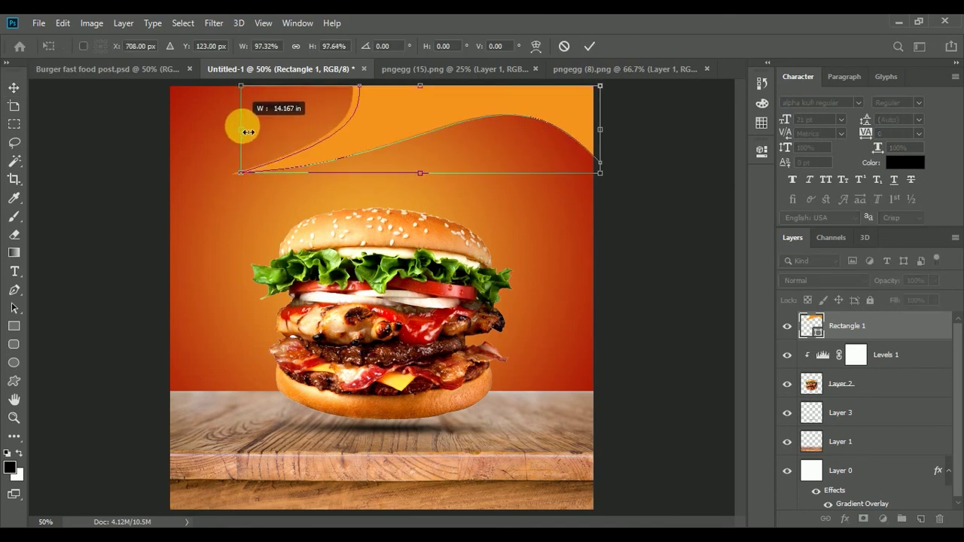
click(589, 46)
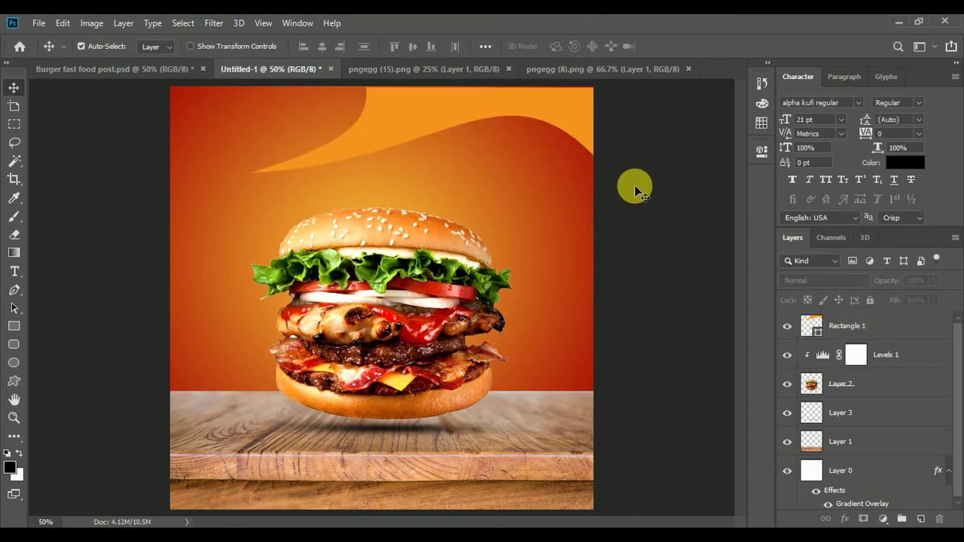
click(610, 164)
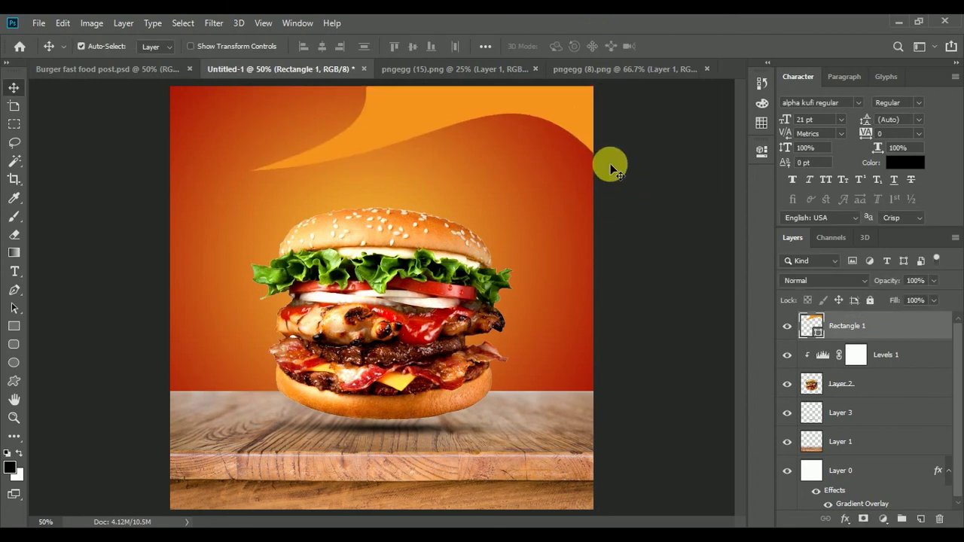
click(646, 164)
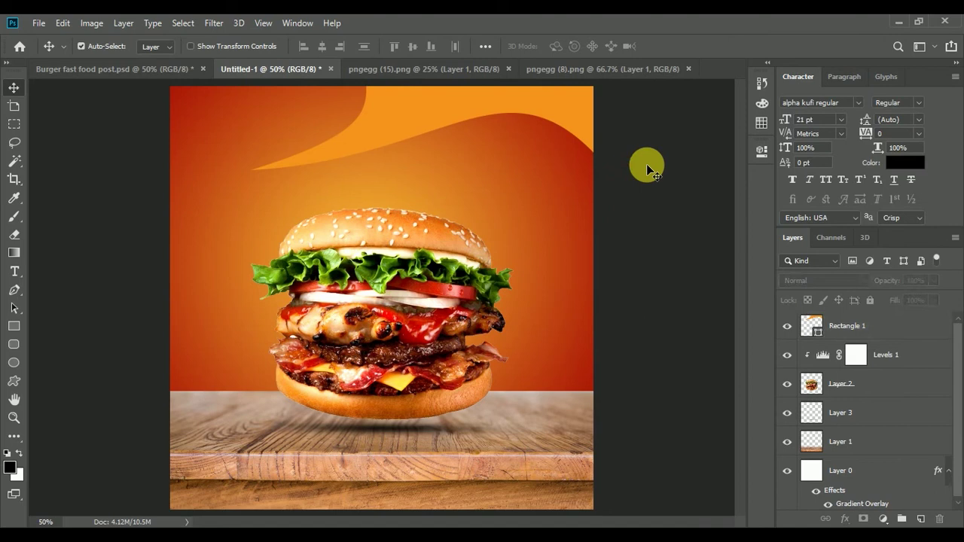
drag(582, 123, 630, 145)
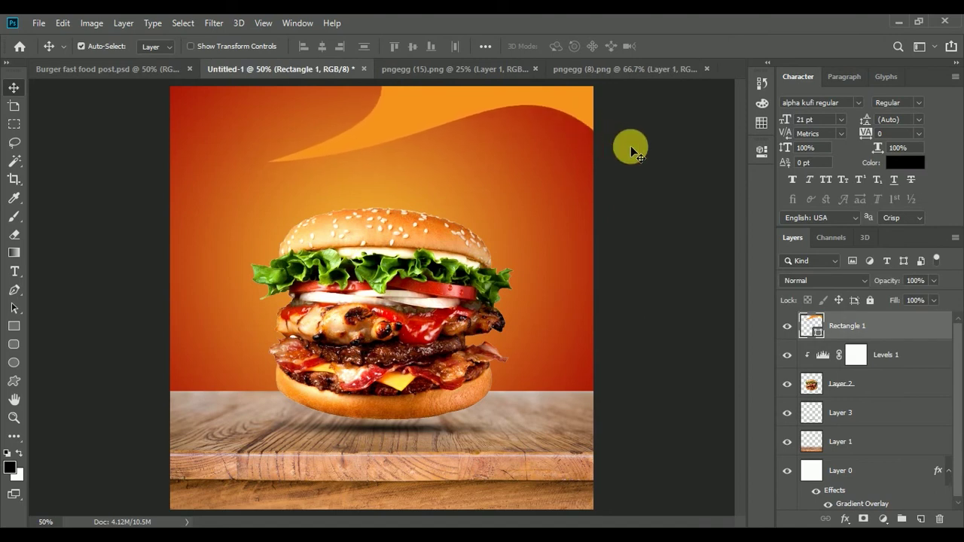
click(631, 149)
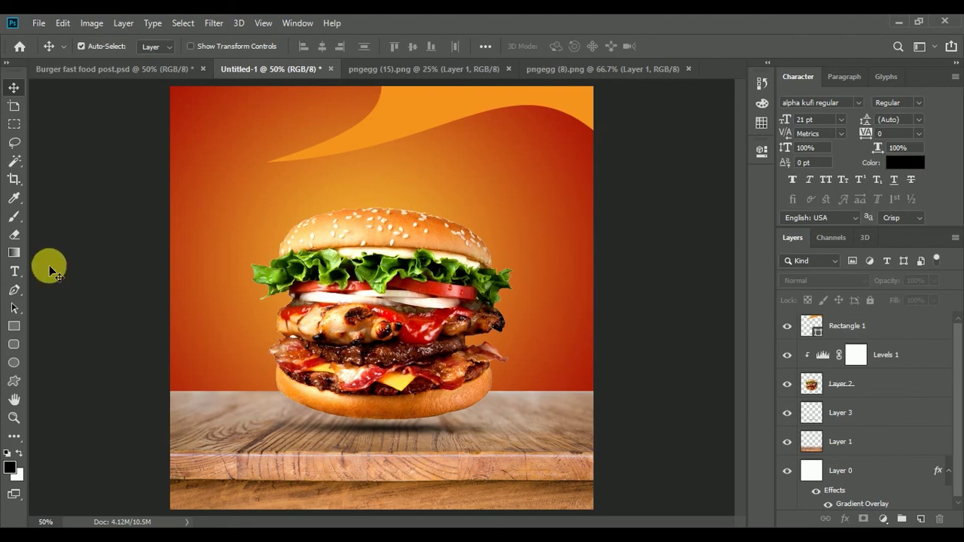
Type a black 'Super Delicious' heading in alpha kufi regular above the burger.
click(21, 274)
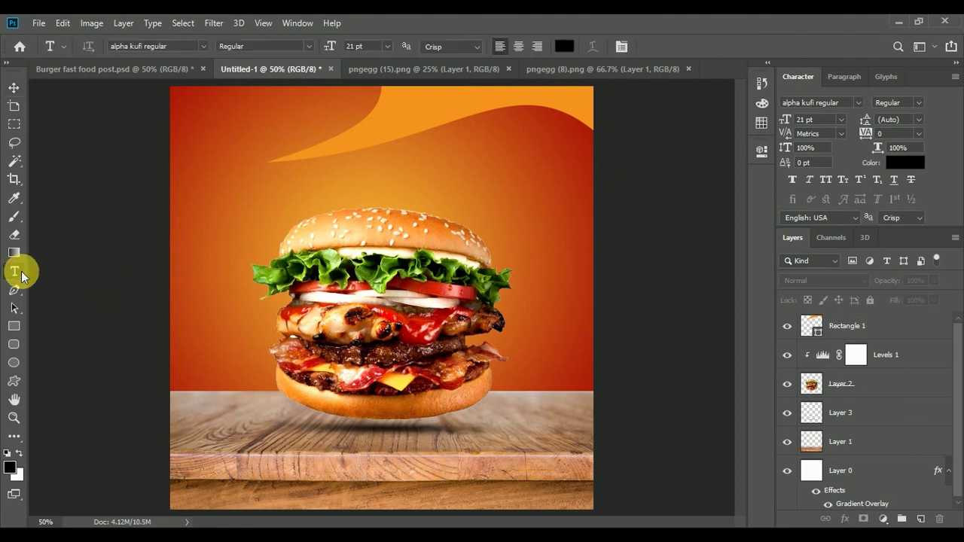
click(177, 47)
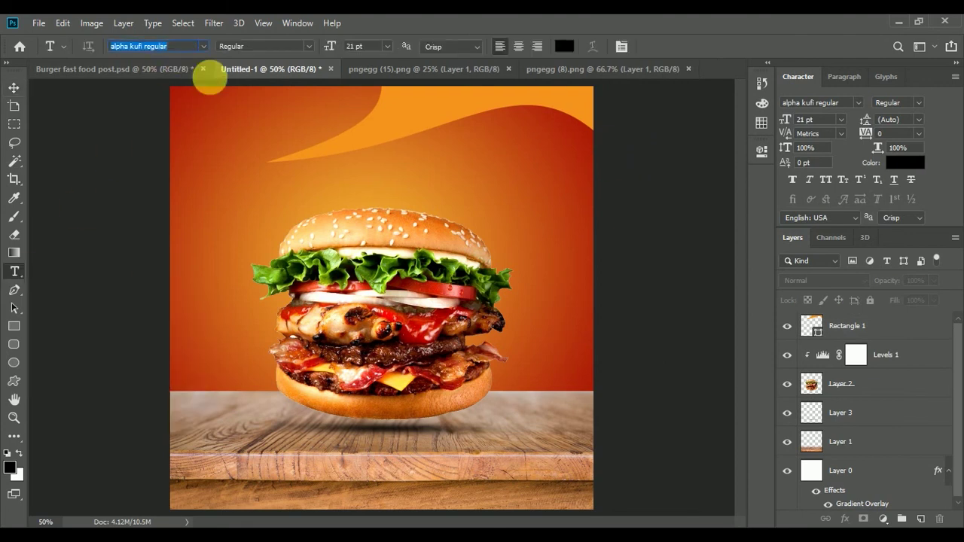
click(243, 194)
text(Burger Delicious)
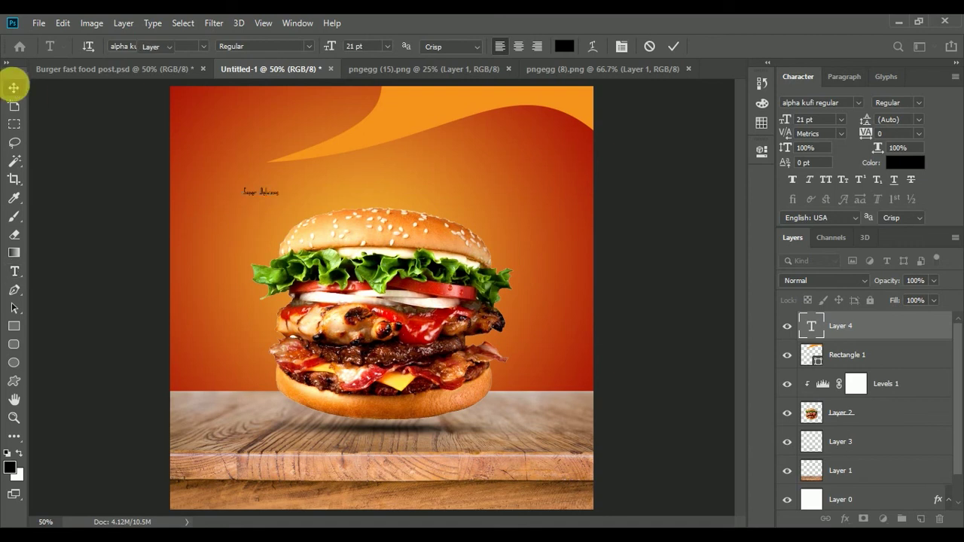
Enlarge the heading to about 89.7 pt and position it above the burger.
click(13, 87)
mouse_move(257, 198)
mouse_down()
mouse_move(280, 198)
mouse_move(406, 138)
mouse_move(387, 134)
mouse_up()
key(ctrl+t)
click(677, 46)
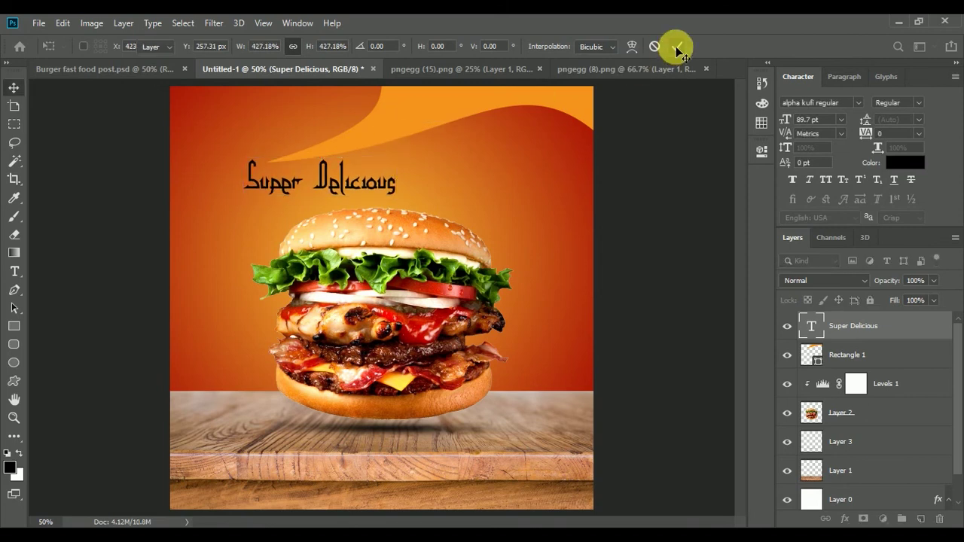
drag(393, 185, 401, 167)
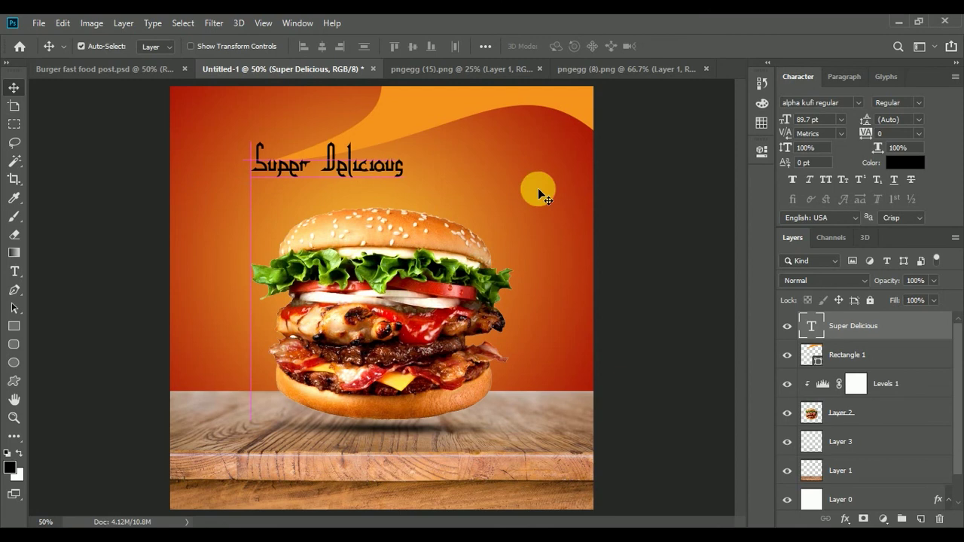
click(639, 187)
Add a BURGER text layer in the Anja Eliane font on the poster.
click(14, 273)
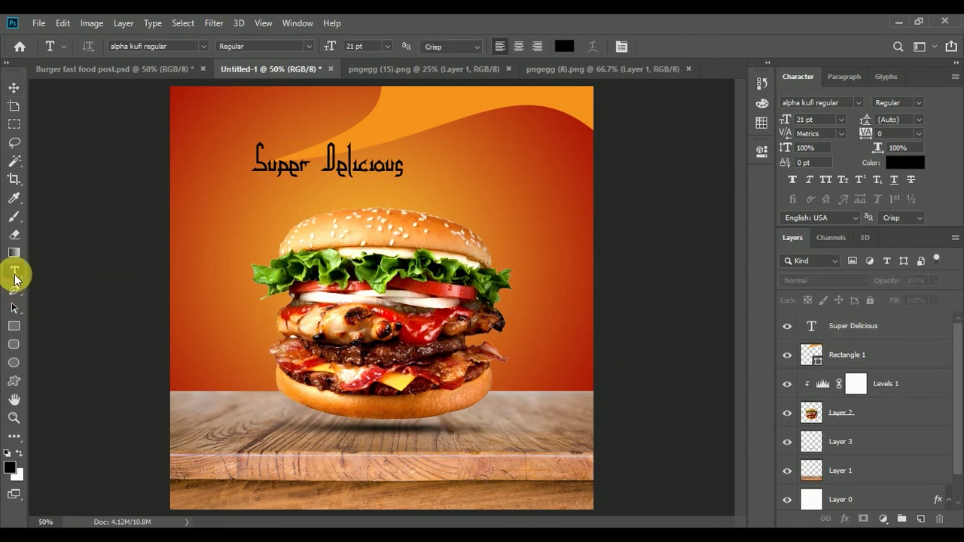
click(204, 48)
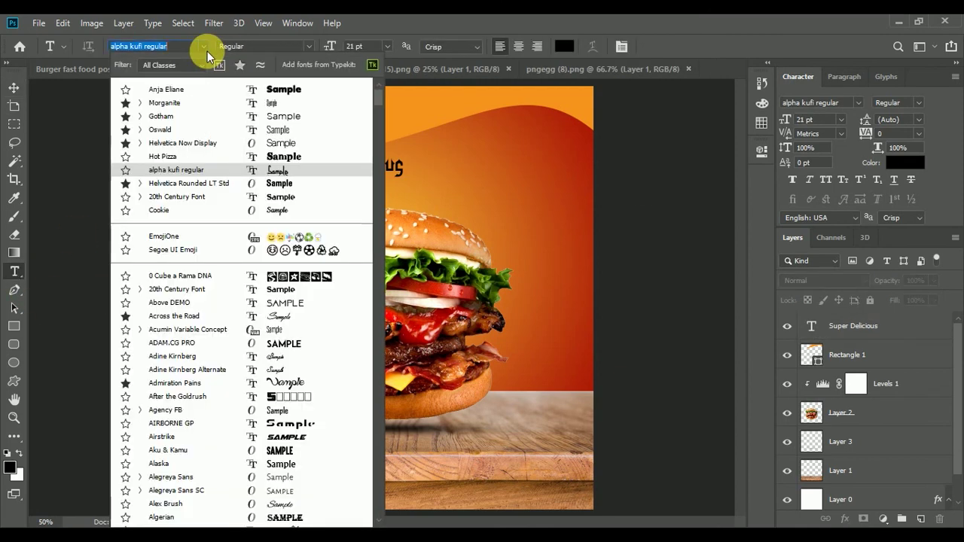
click(179, 91)
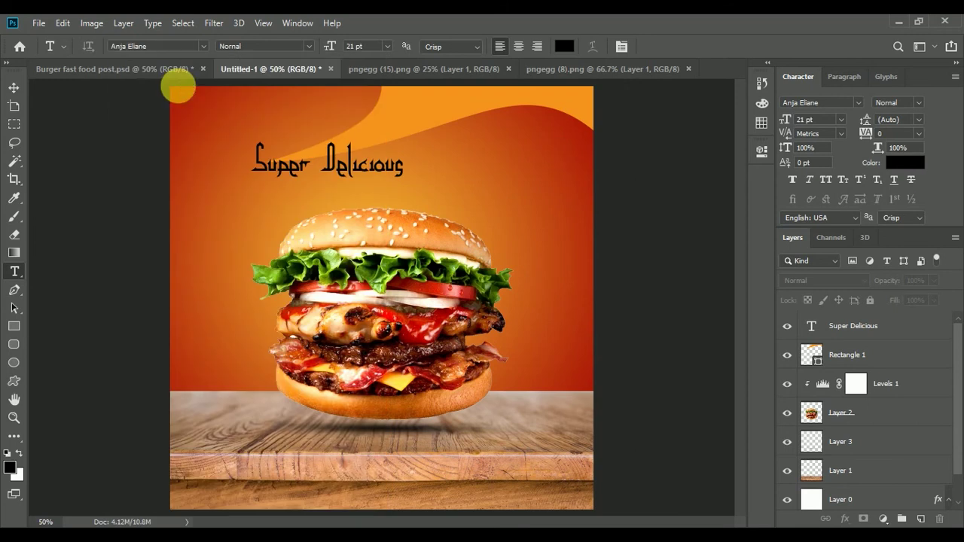
click(269, 215)
text(BURGER)
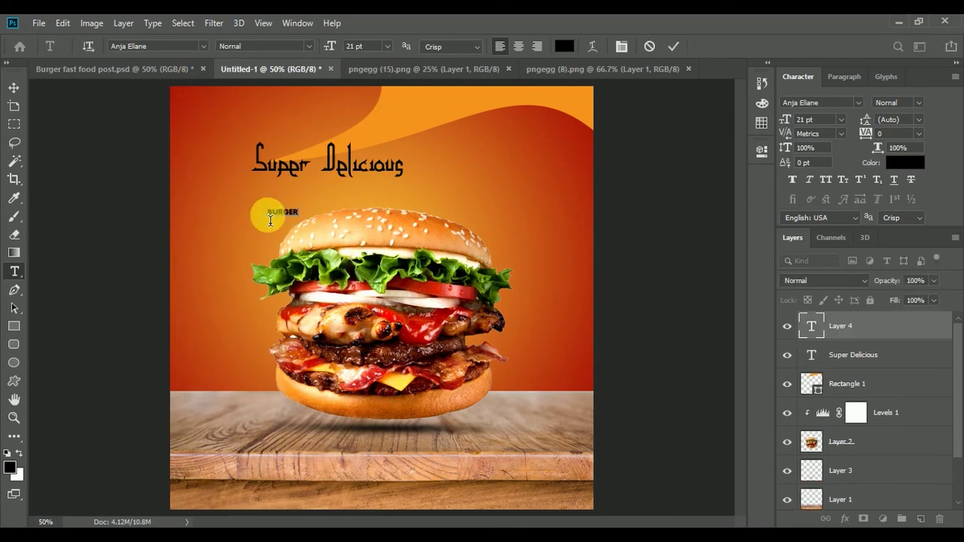
click(671, 51)
click(14, 87)
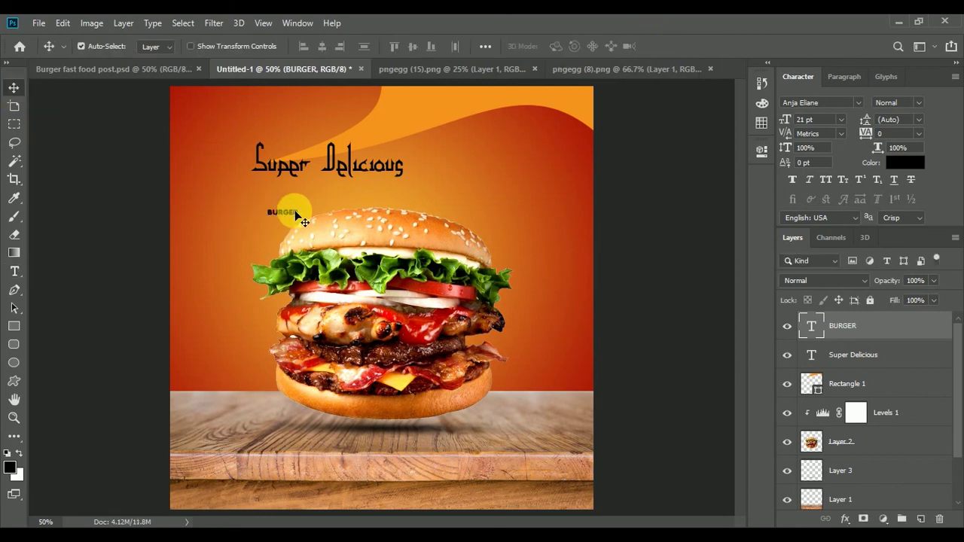
Enlarge BURGER to about 667% and place it just under Super Delicious.
key(ctrl+t)
drag(305, 213, 468, 125)
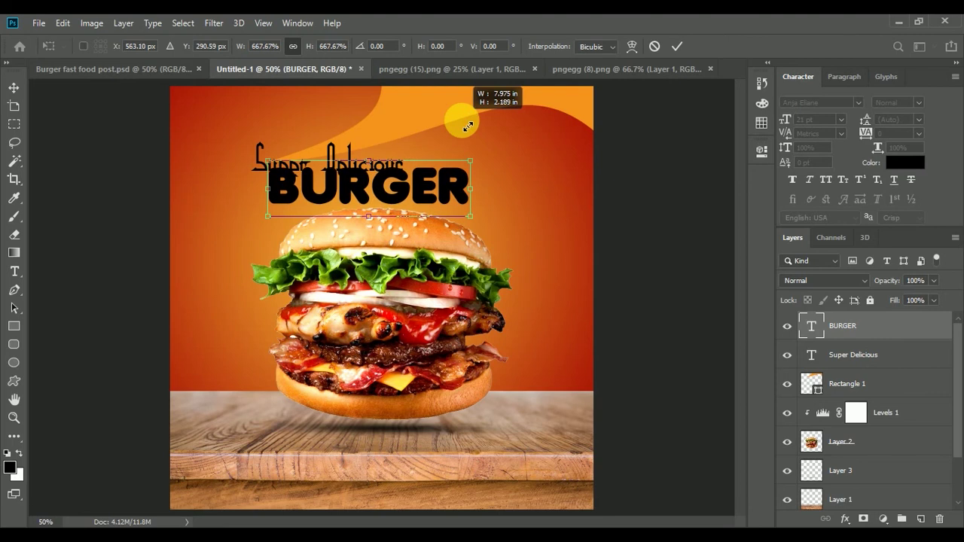
click(677, 46)
drag(436, 172, 384, 196)
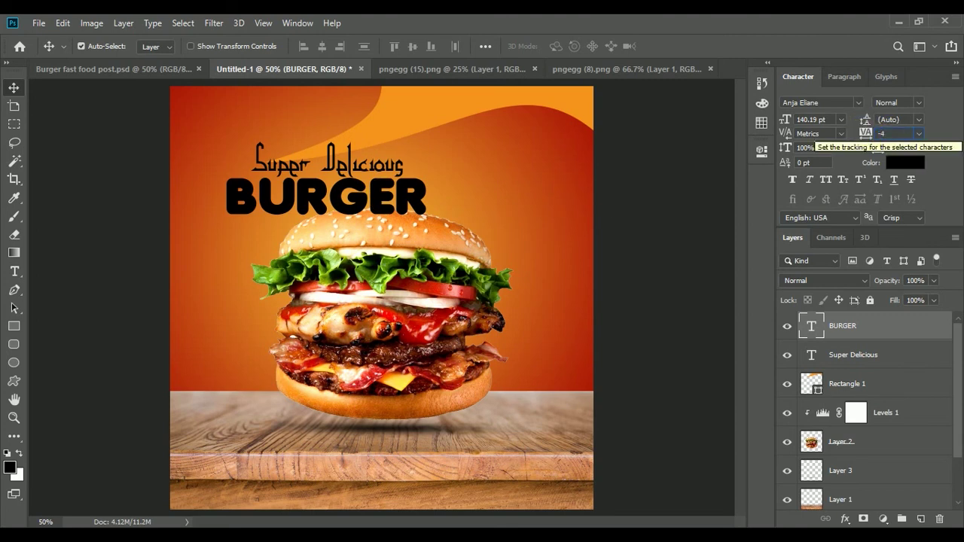
Set BURGER's tracking to -20, nudge it right, and enlarge it to about 111%.
drag(864, 132, 870, 134)
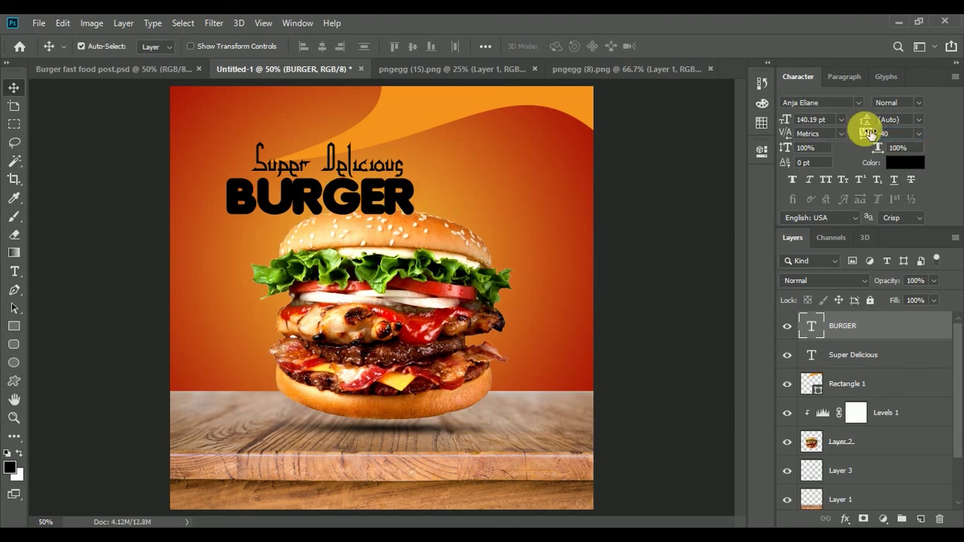
click(874, 134)
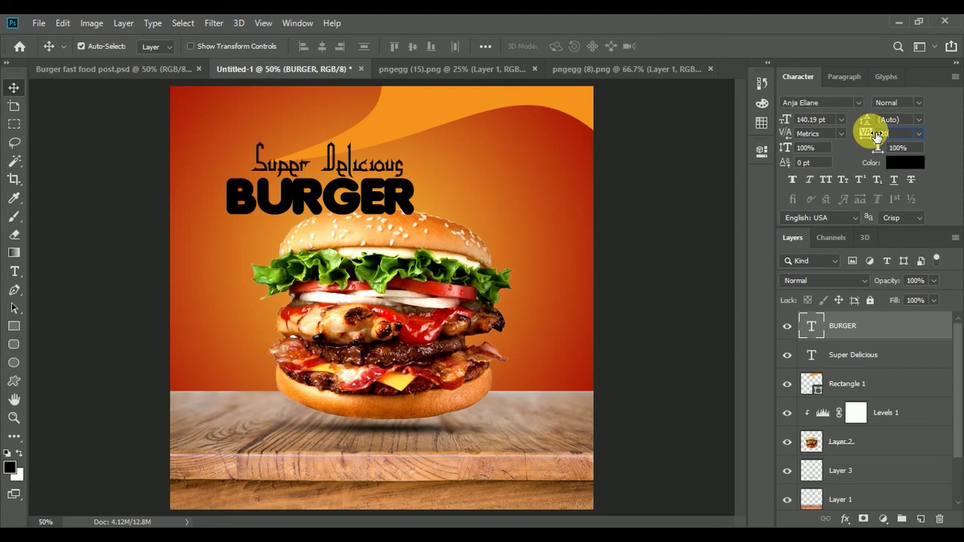
text(-20)
key(Return)
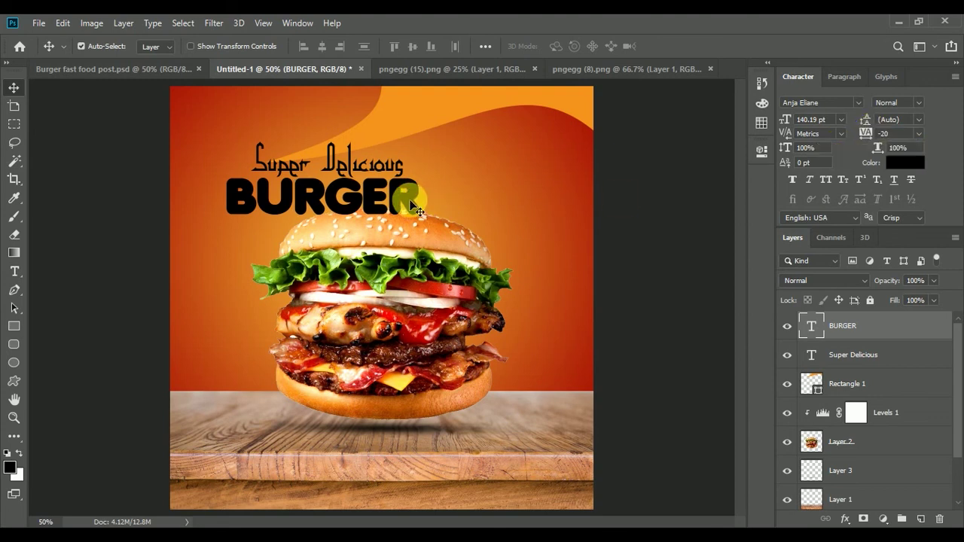
drag(416, 211, 421, 213)
key(ctrl+t)
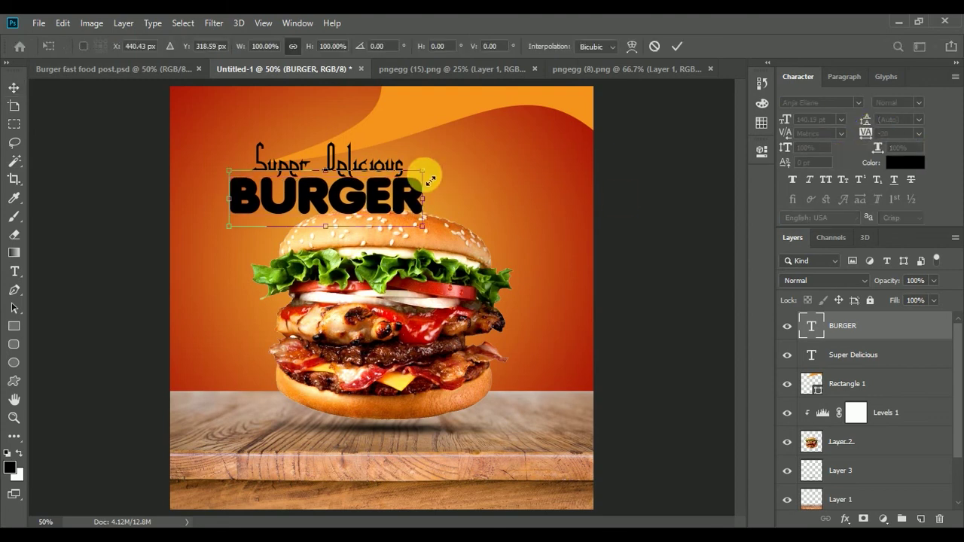
drag(431, 180, 451, 174)
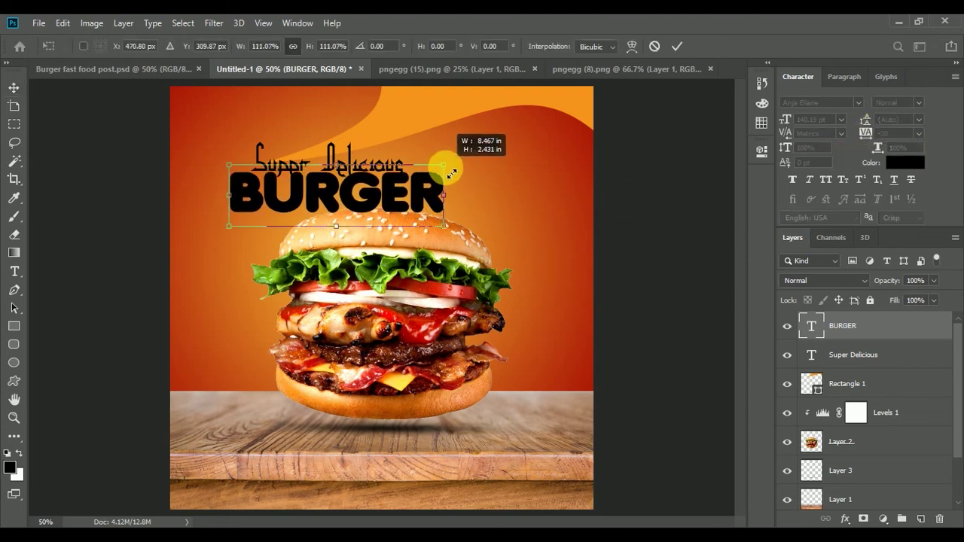
click(677, 46)
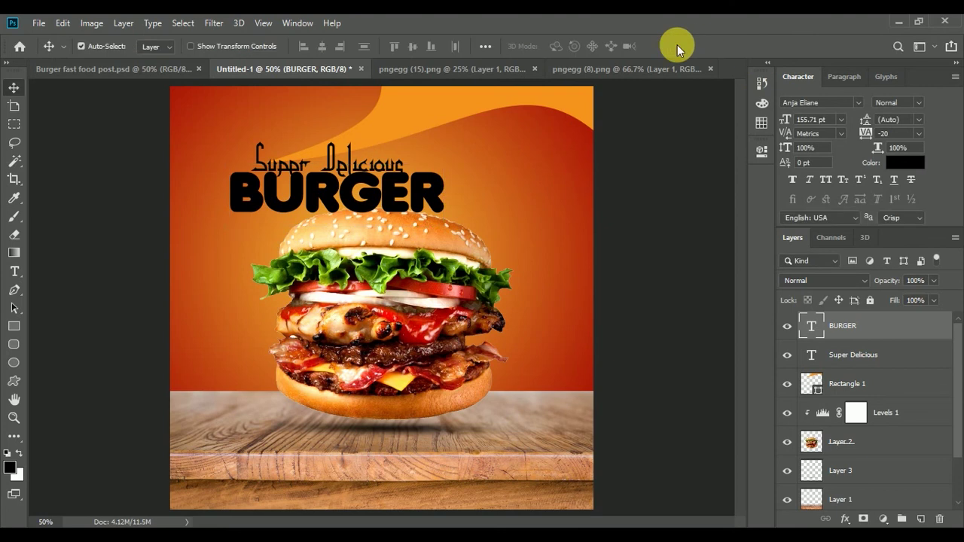
Change the BURGER text colour to white (ffffff).
click(900, 162)
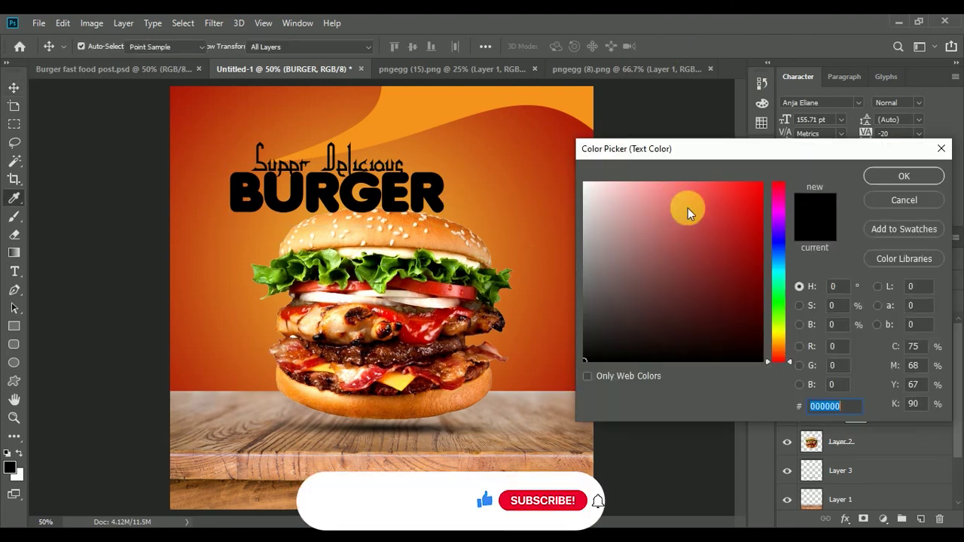
click(581, 185)
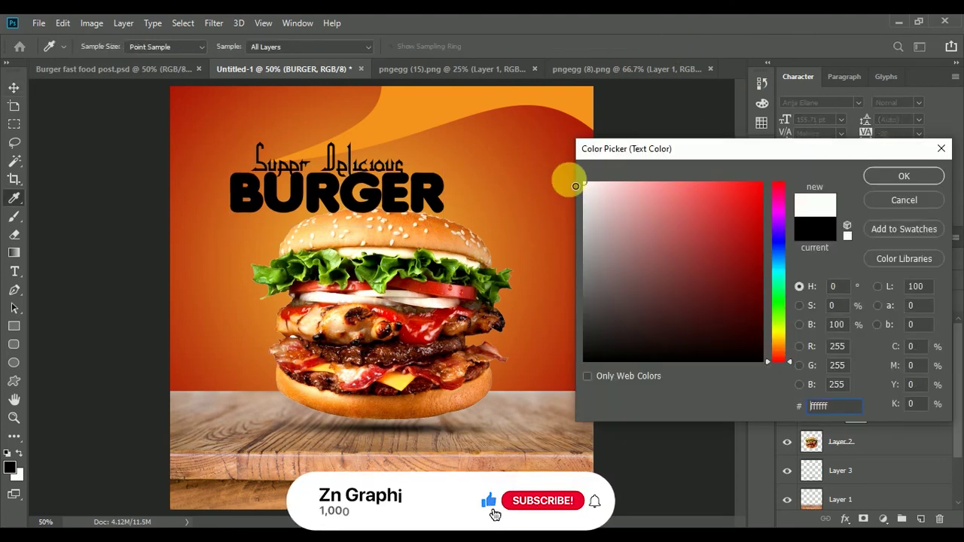
click(885, 180)
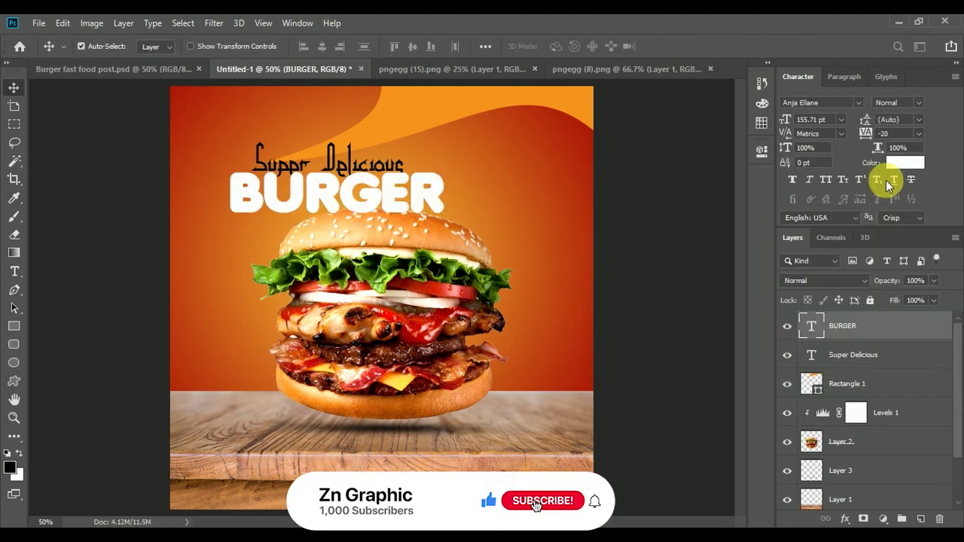
Centre Super Delicious horizontally over BURGER and nudge it up two pixels.
shift+click(868, 362)
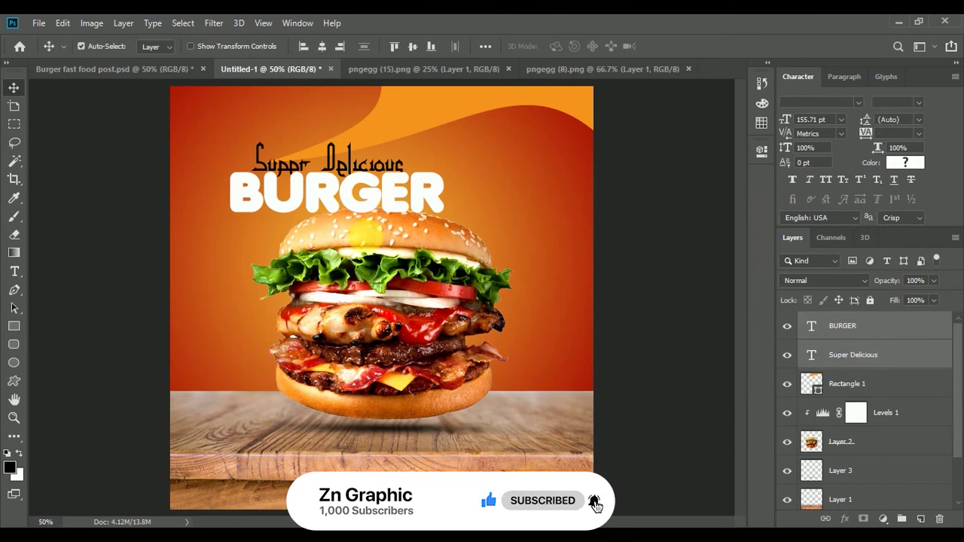
click(322, 47)
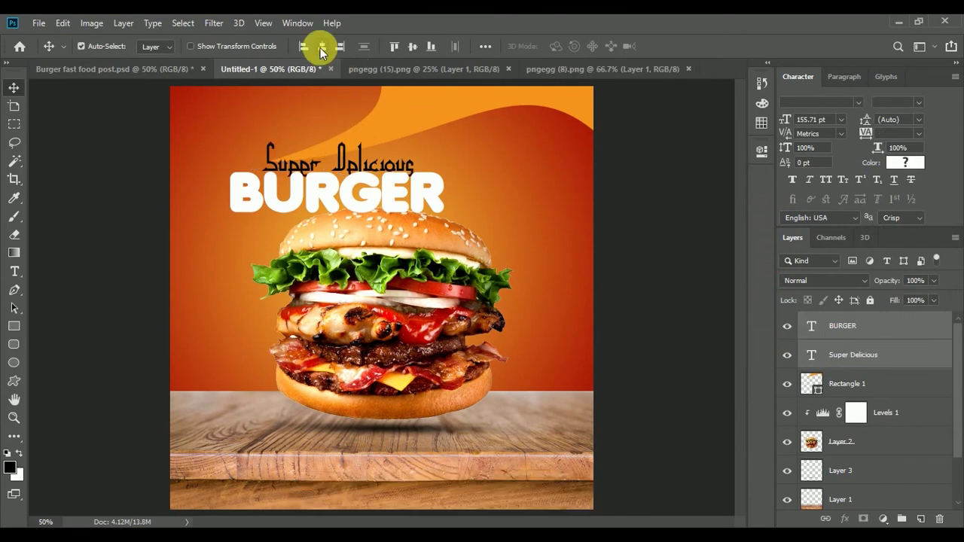
click(137, 159)
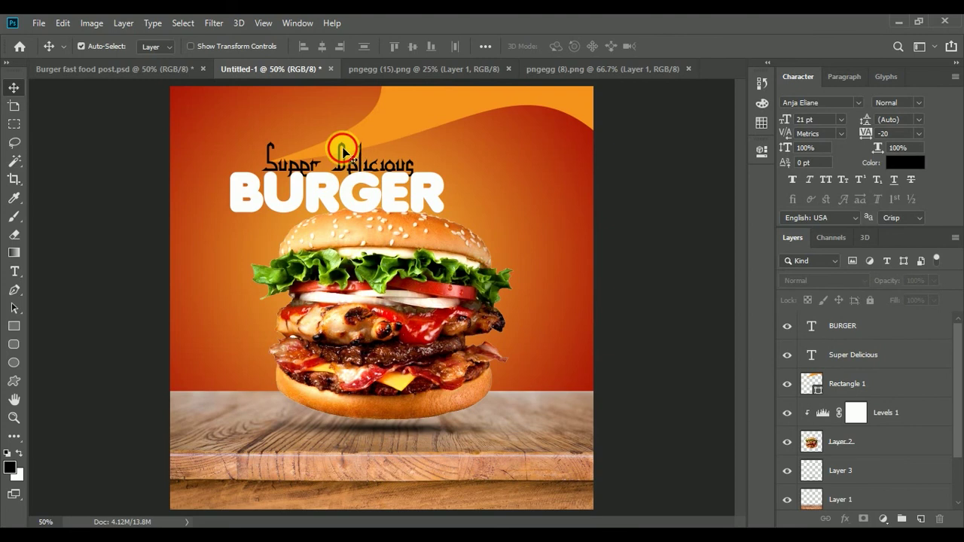
click(342, 150)
key(Up)
key(Up)
key(Up)
key(Up)
key(Up)
key(Up)
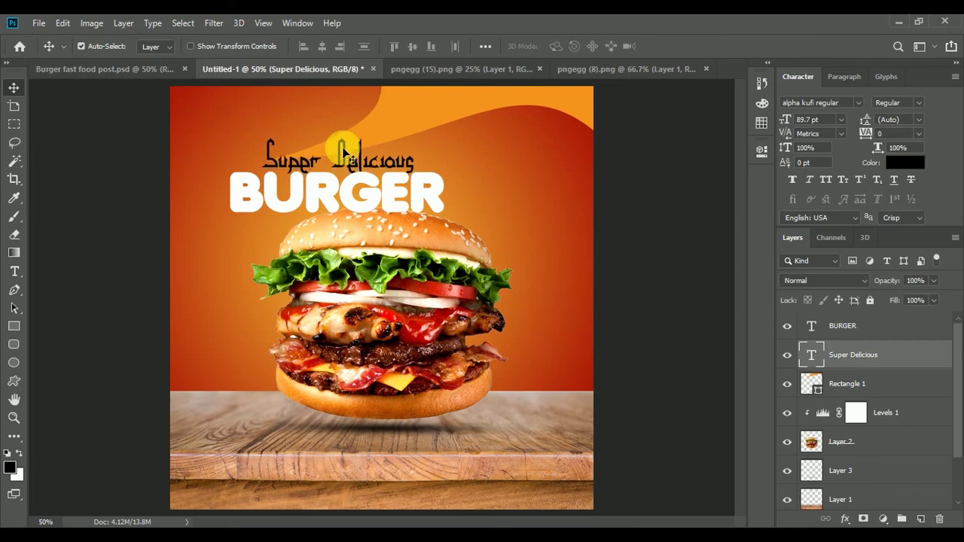
key(Up)
key(Up)
key(Up)
key(Up)
key(Up)
key(Up)
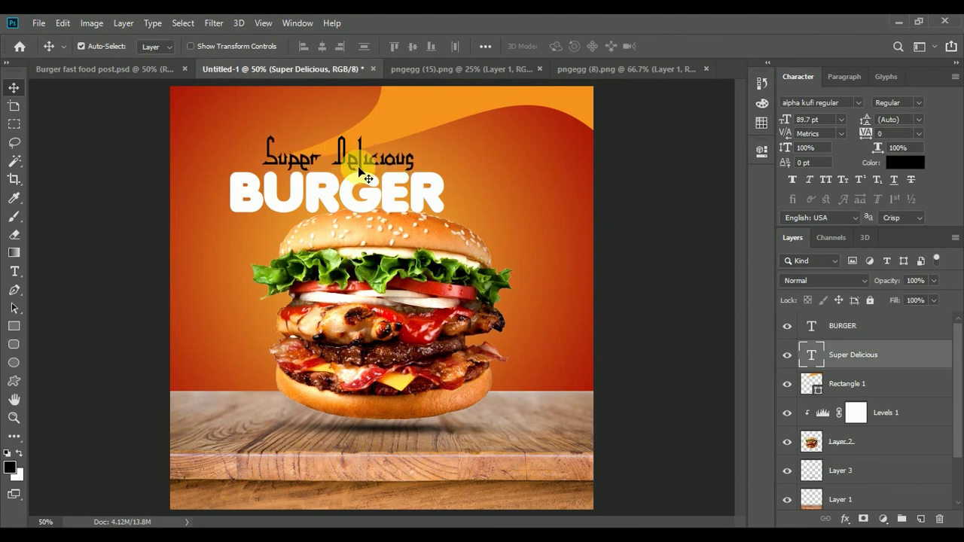
Rotate both headline layers to -21.3° and scale them to 108.65%, stacked below the burger layer.
shift+click(859, 334)
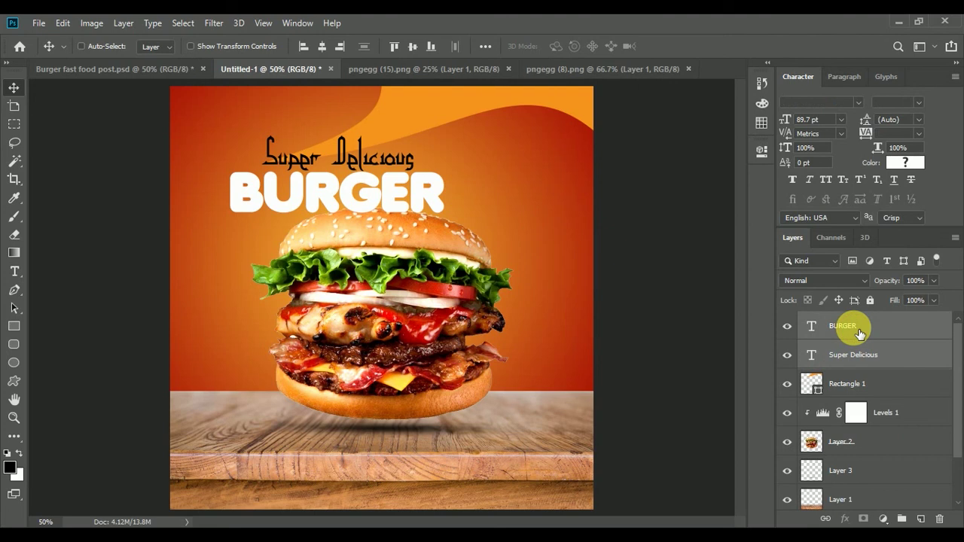
key(ctrl+t)
mouse_move(490, 136)
mouse_down()
mouse_move(468, 111)
mouse_move(373, 213)
mouse_move(323, 212)
mouse_up()
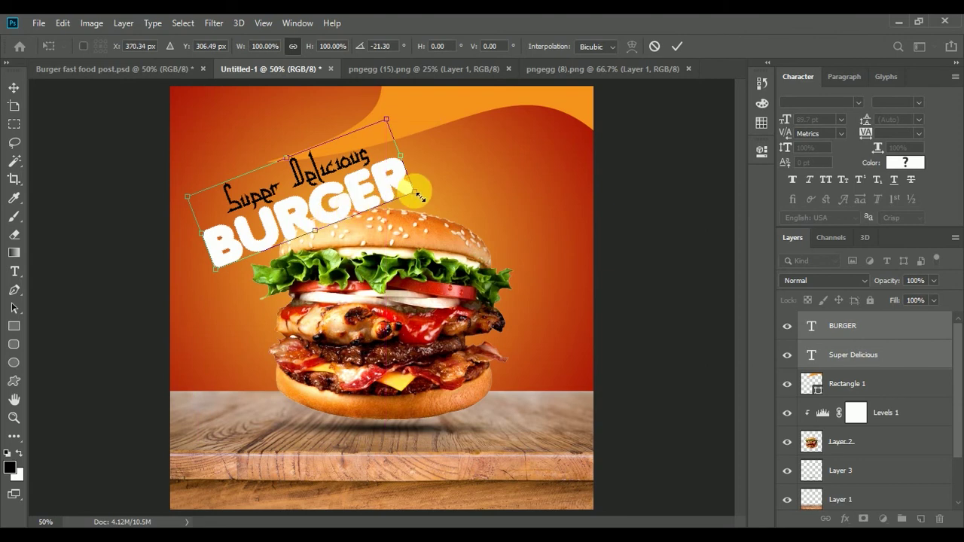
drag(420, 197, 429, 189)
drag(365, 195, 374, 195)
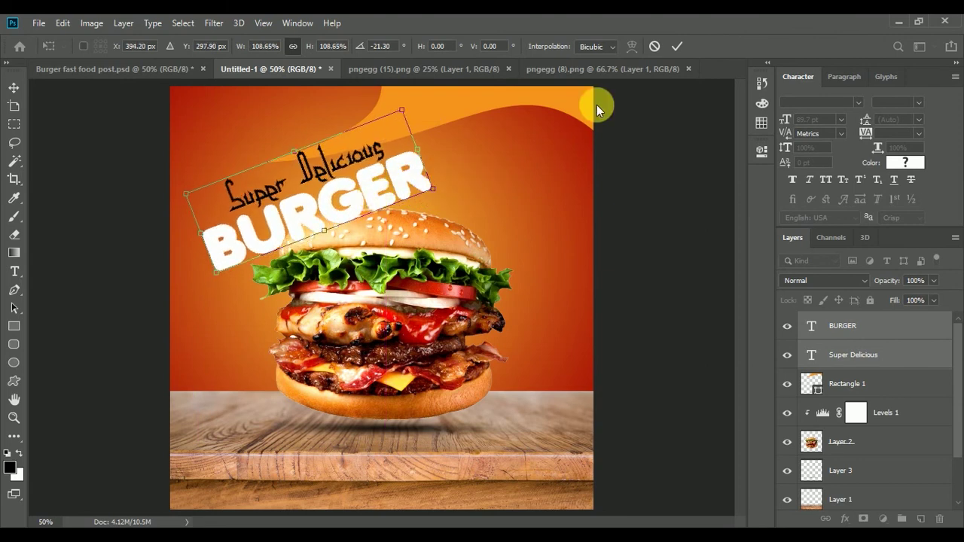
click(676, 49)
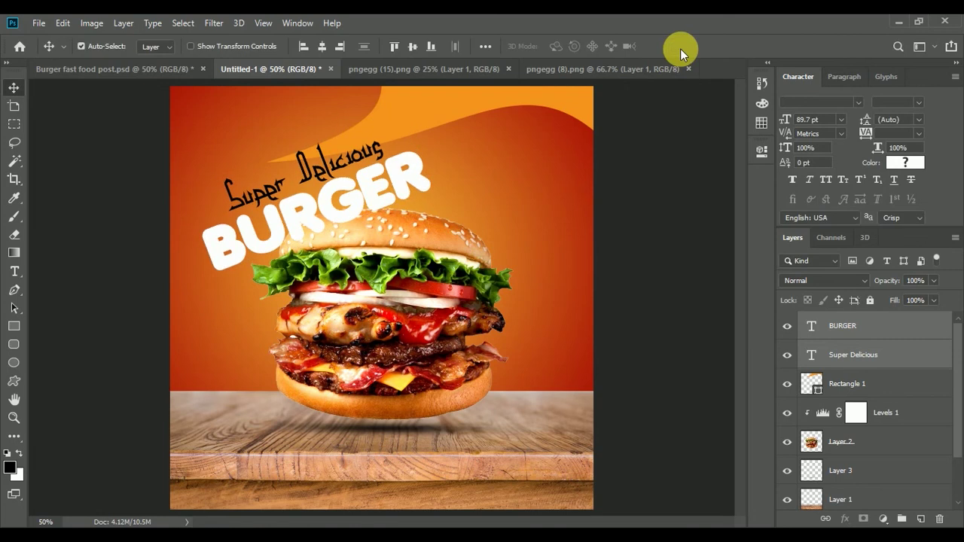
drag(809, 315, 864, 472)
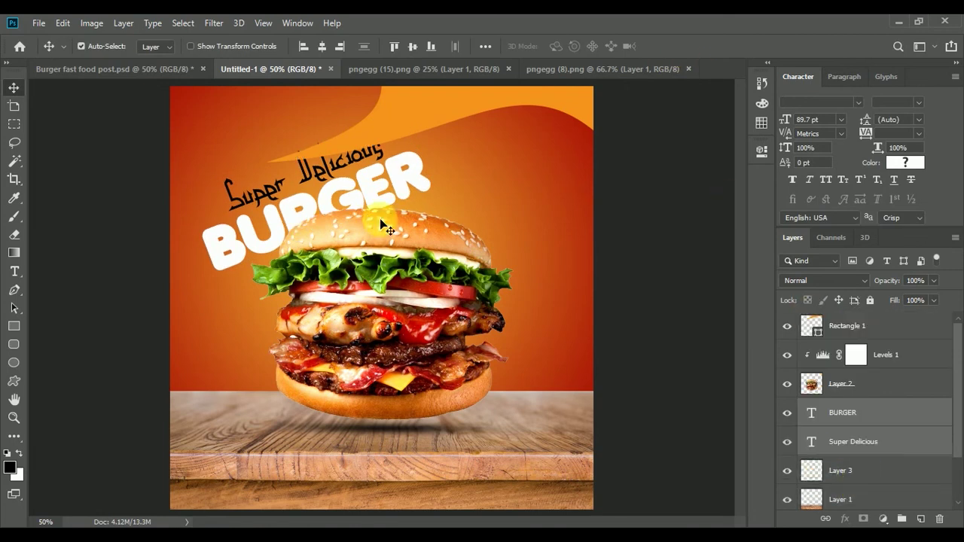
Nudge the headline, shift the orange wave up-left, and move Super Delicious to the top layer.
drag(357, 202, 350, 198)
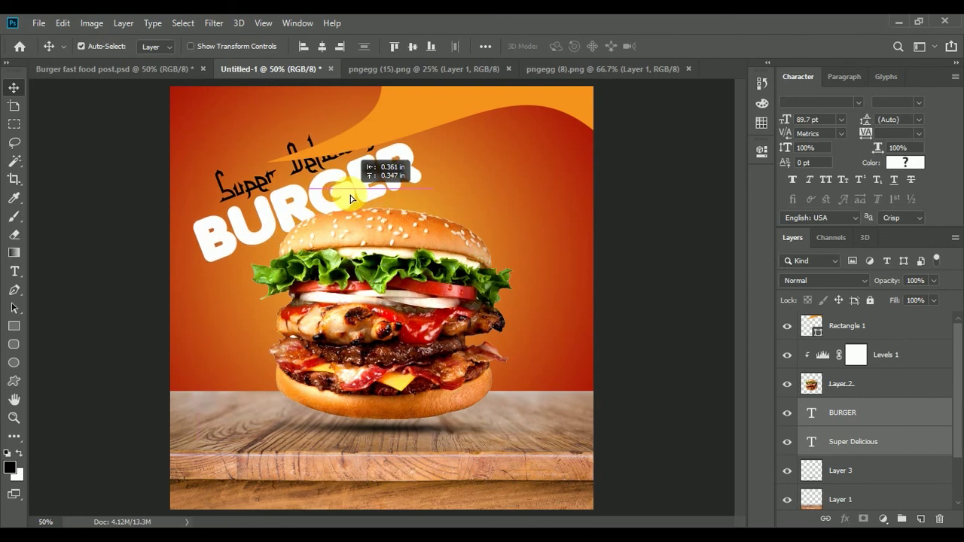
click(650, 218)
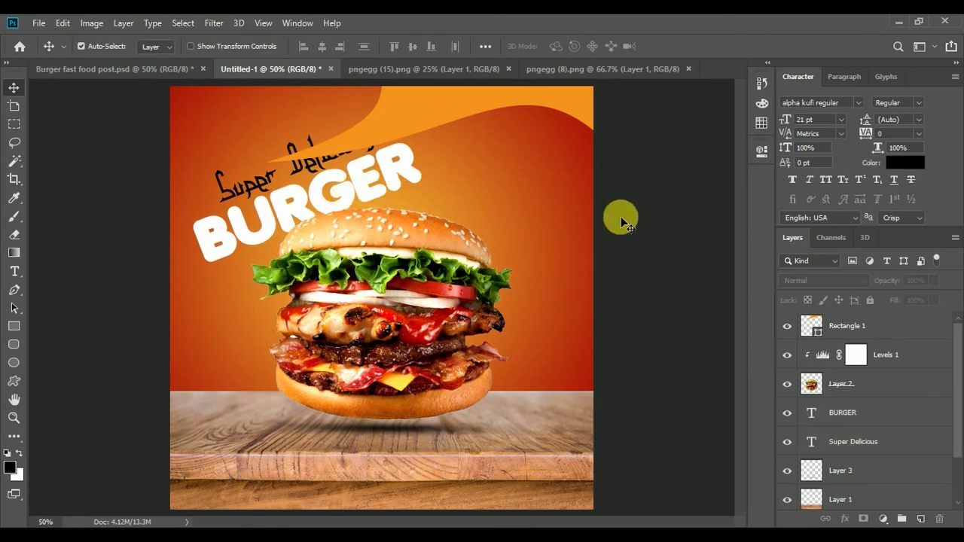
mouse_move(460, 130)
mouse_down()
mouse_move(437, 107)
mouse_move(434, 118)
mouse_up()
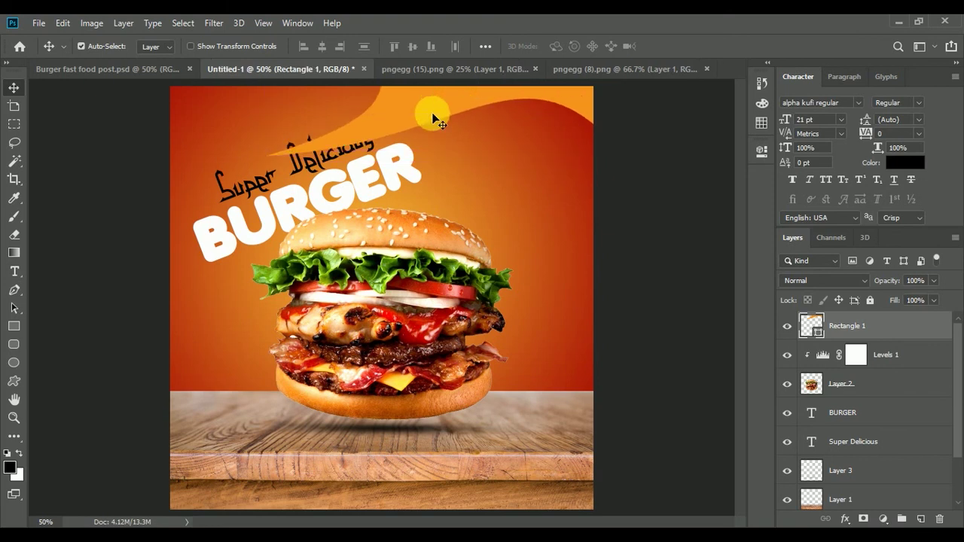
click(876, 448)
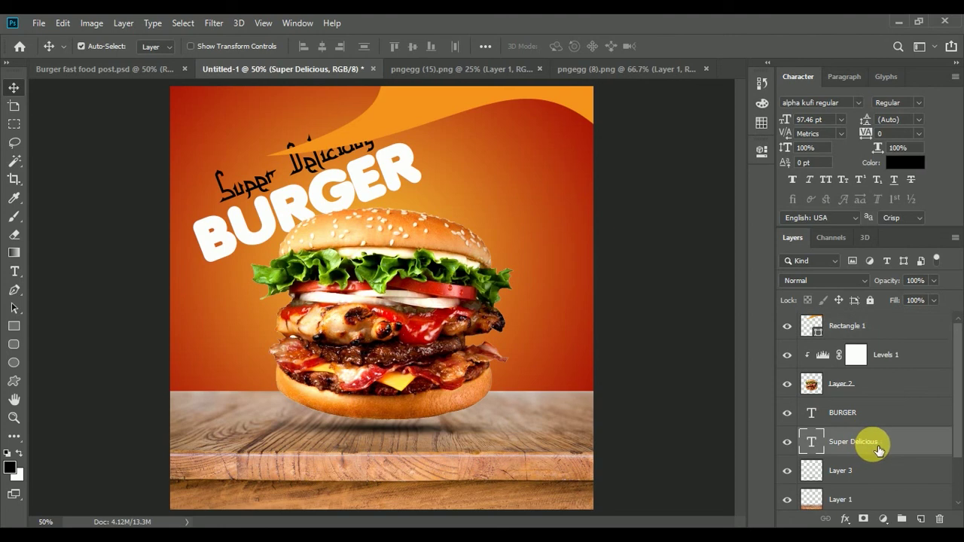
drag(877, 450, 864, 322)
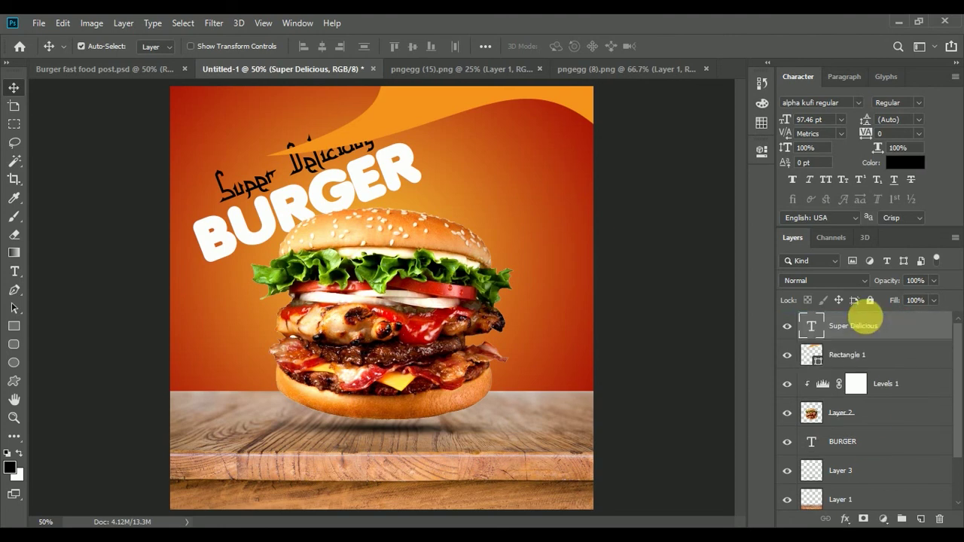
click(680, 311)
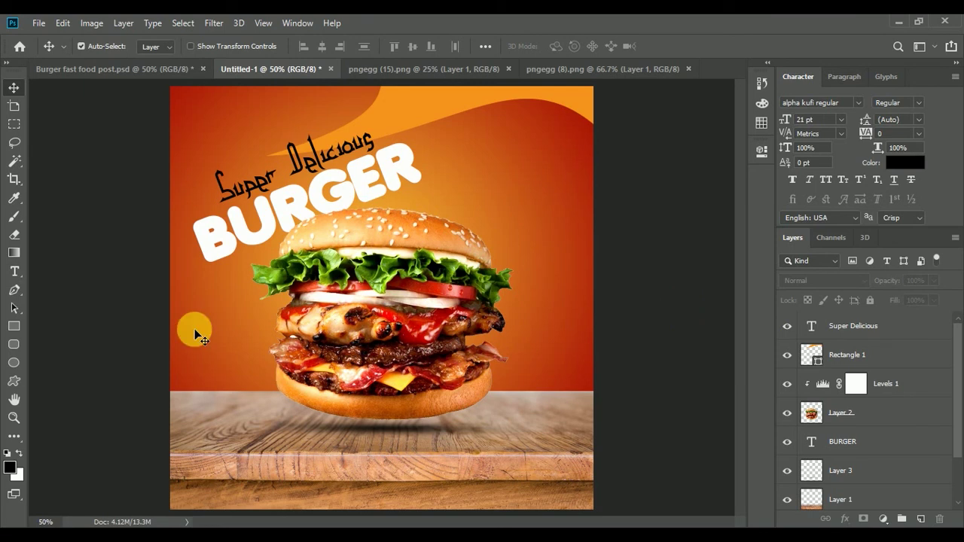
Draw a 224 × 62 px orange rectangle with 31 px corners on the table, nudged up.
click(13, 325)
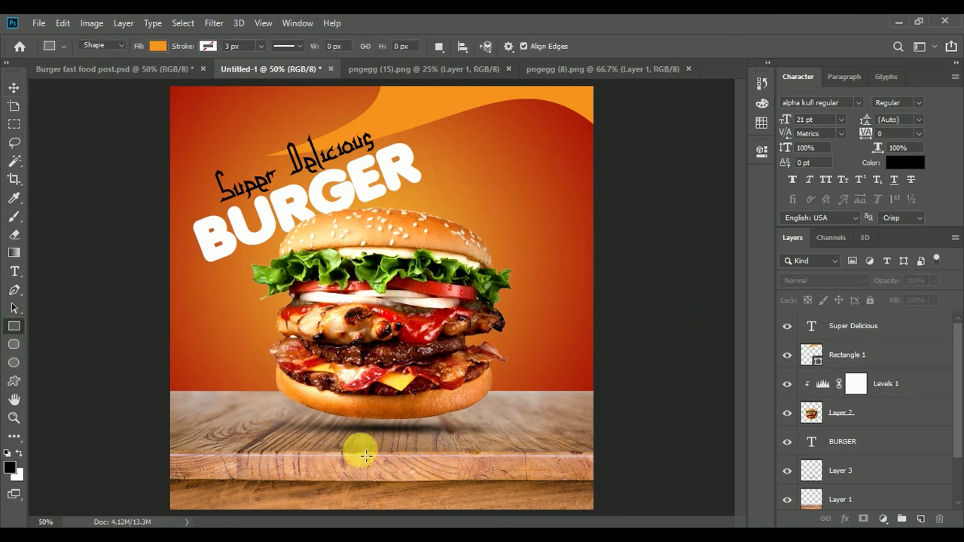
drag(340, 436, 427, 461)
drag(427, 461, 419, 457)
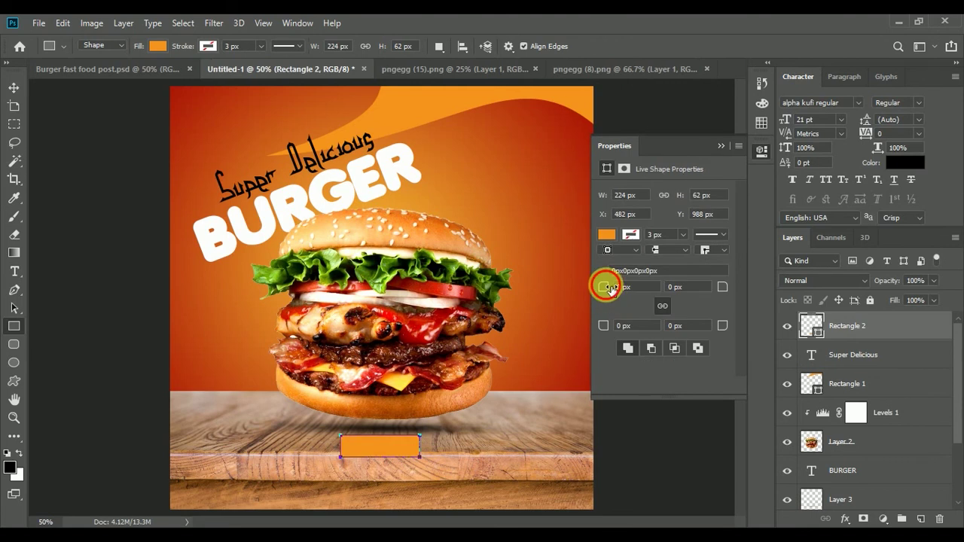
drag(603, 286, 672, 286)
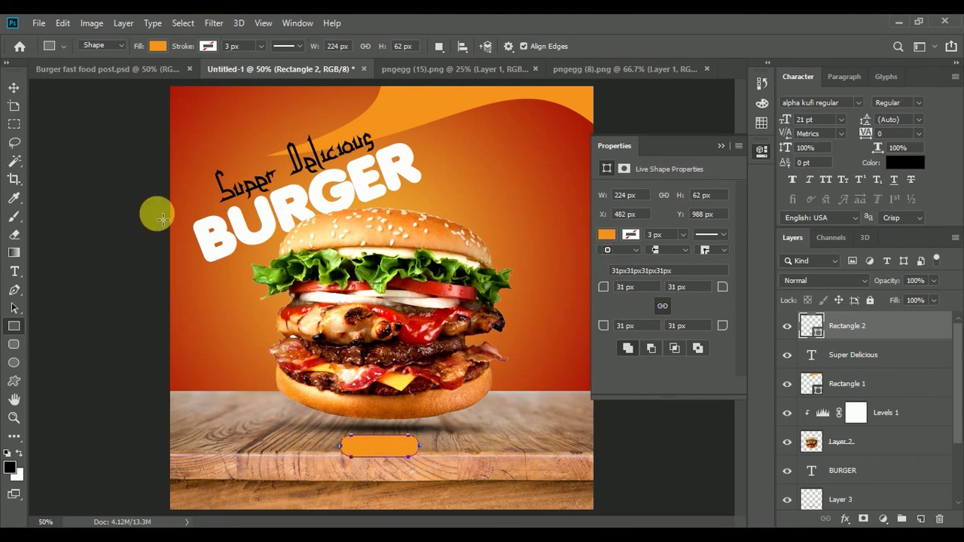
click(13, 87)
click(719, 146)
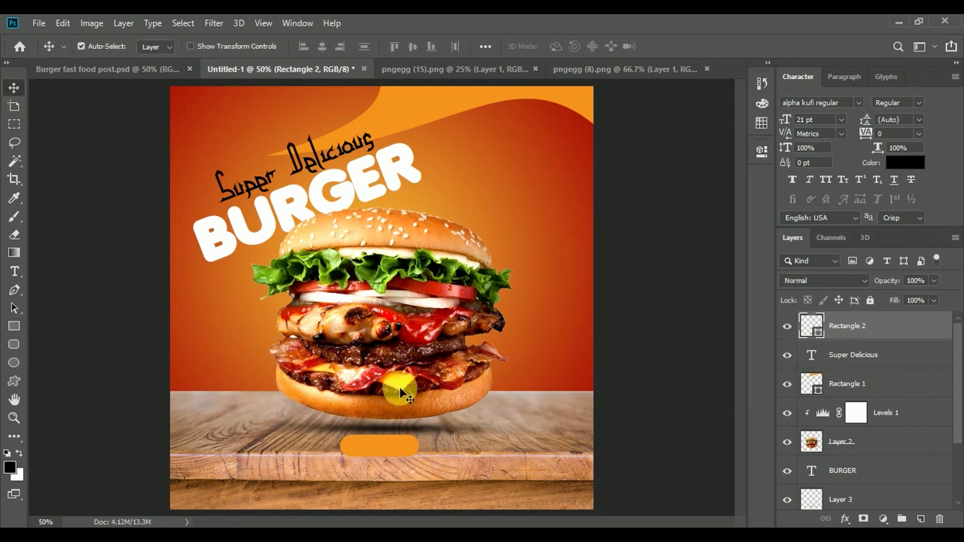
drag(385, 451, 383, 447)
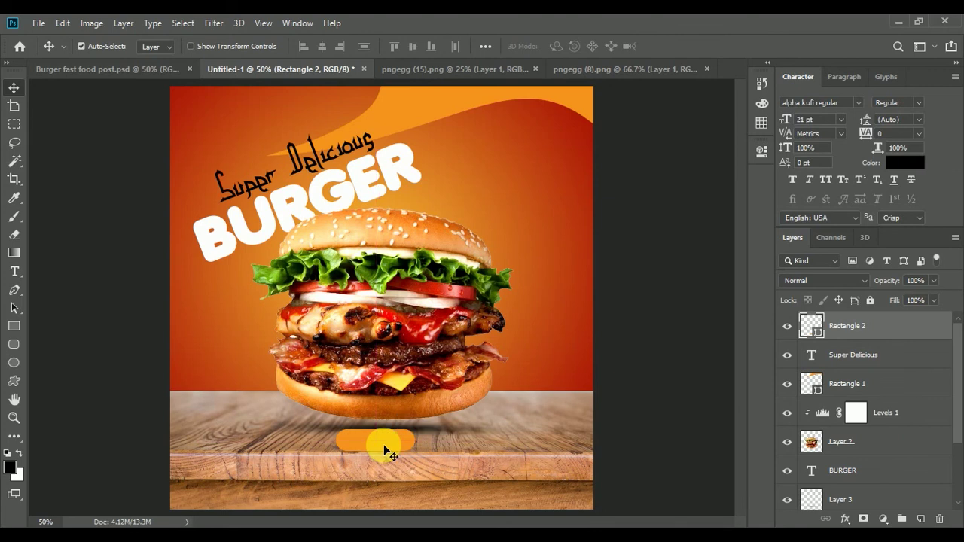
click(99, 302)
Add ORDER NOW text in Anja Eliane and move it onto the orange button.
click(14, 273)
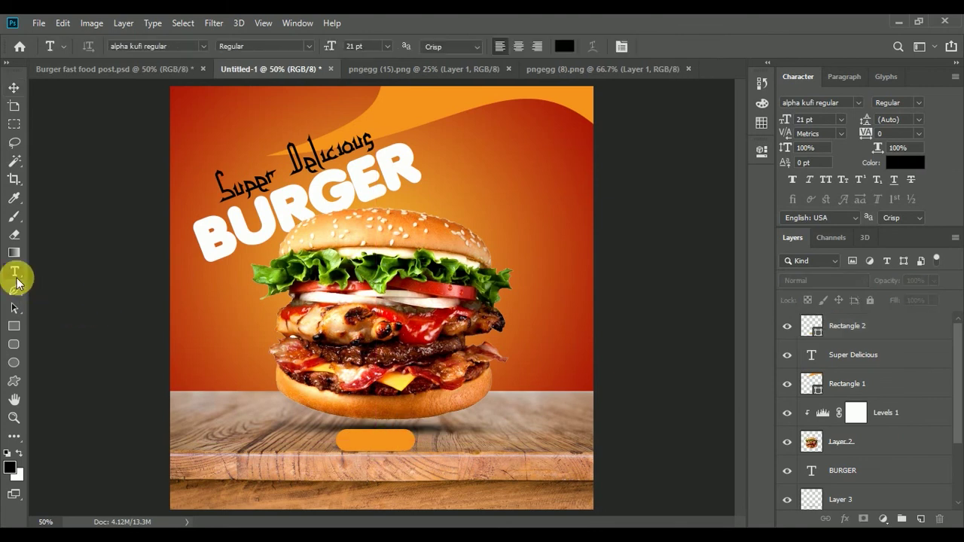
click(206, 48)
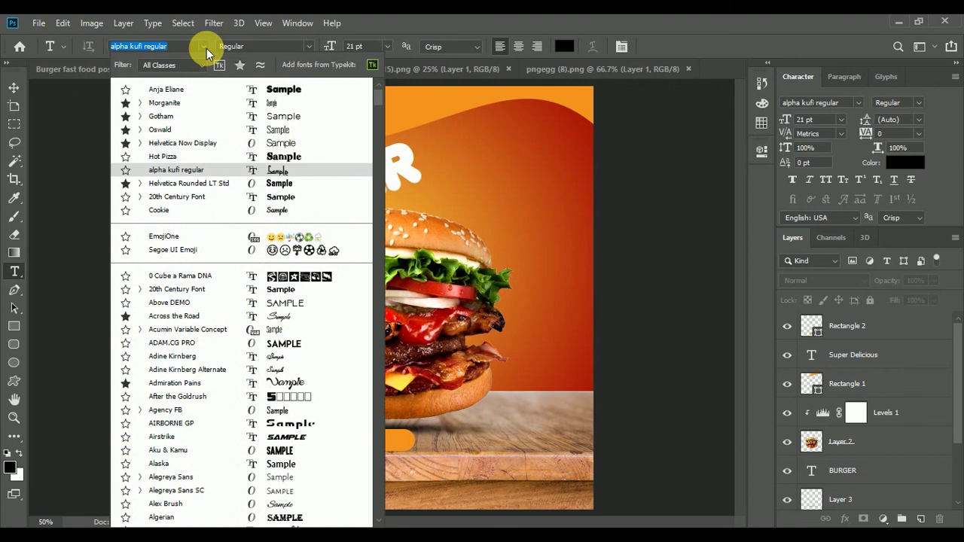
click(199, 88)
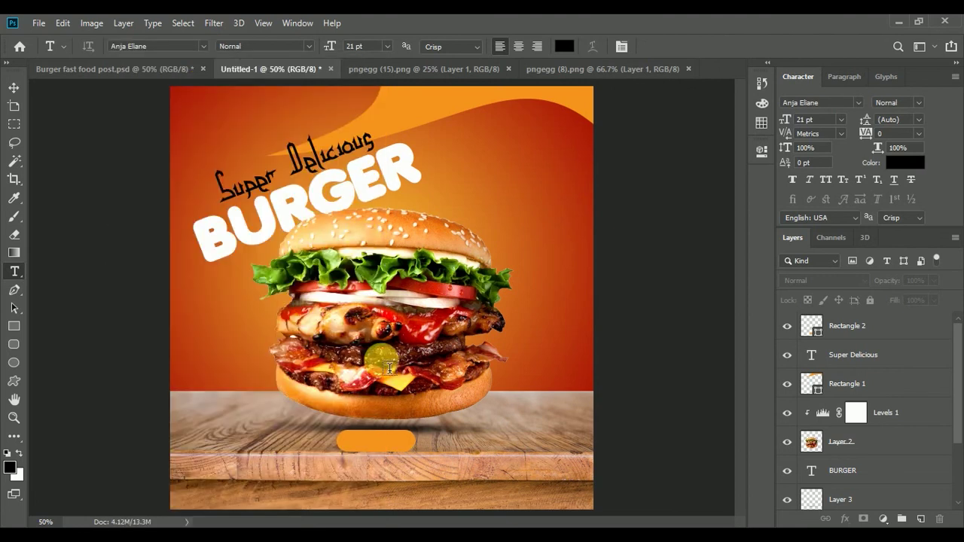
click(461, 445)
text(ORDER NOW)
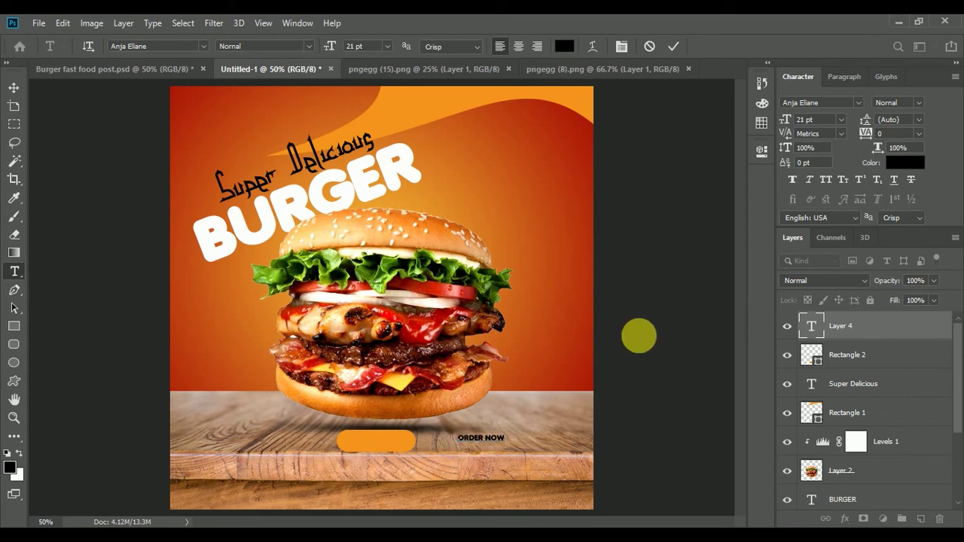
click(671, 43)
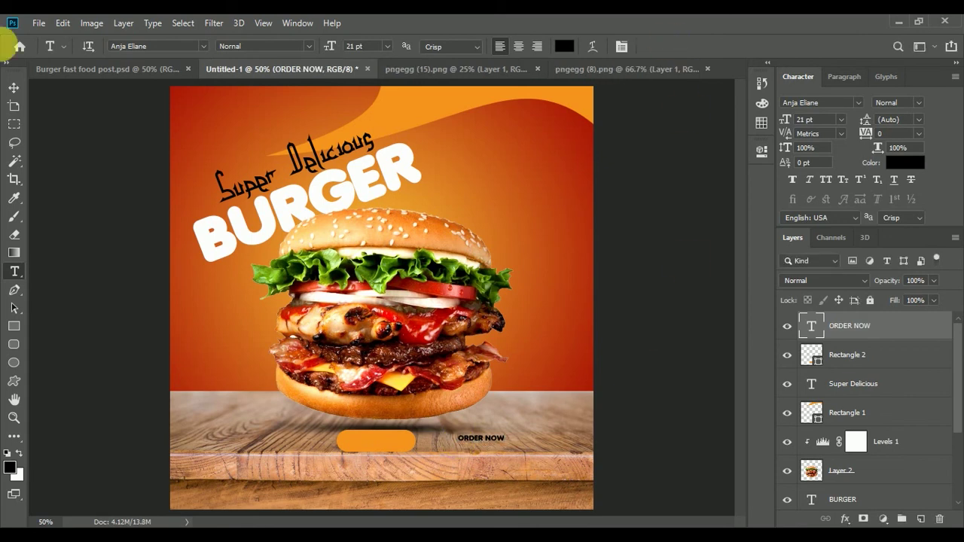
click(13, 87)
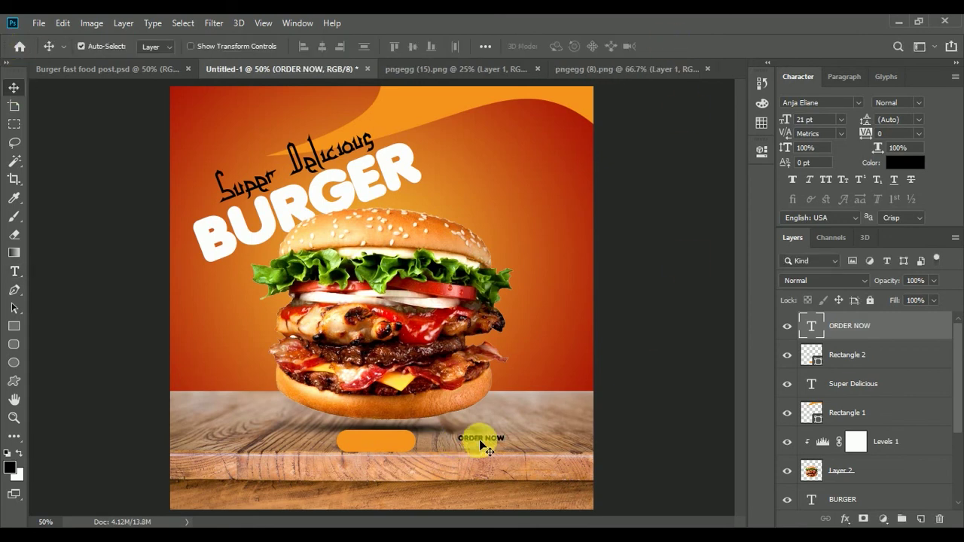
drag(478, 450, 377, 445)
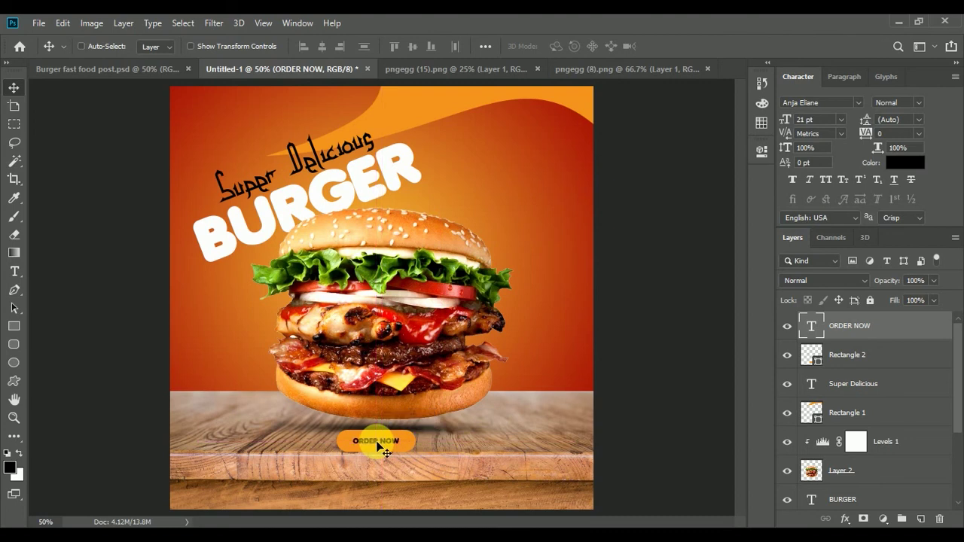
Scale ORDER NOW to 104%, set it to 29.84 pt, and re-centre it on the button.
key(ctrl+t)
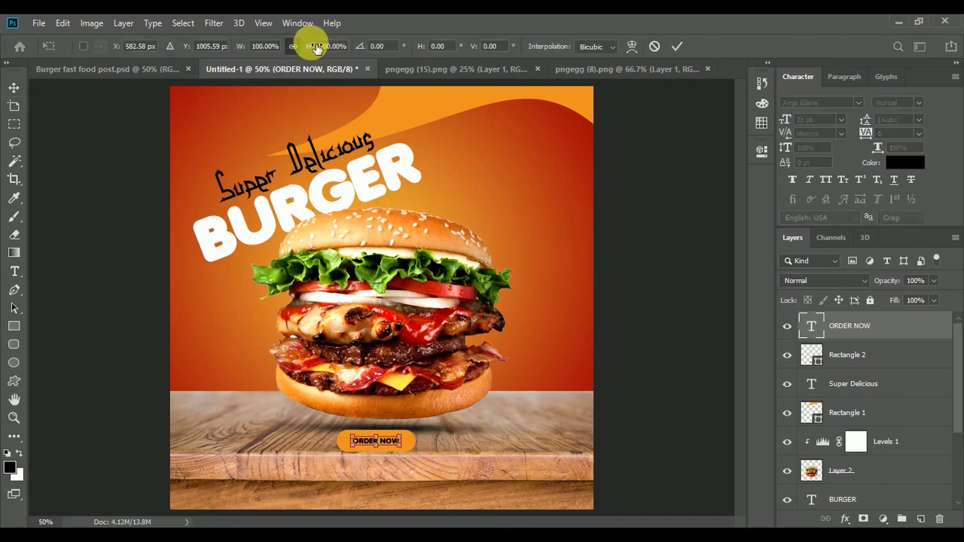
drag(316, 48, 315, 47)
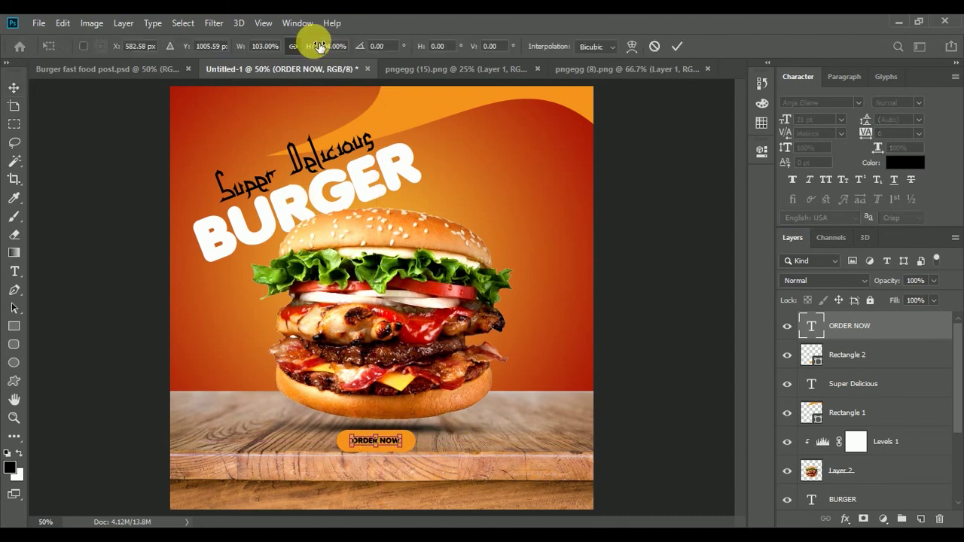
click(678, 47)
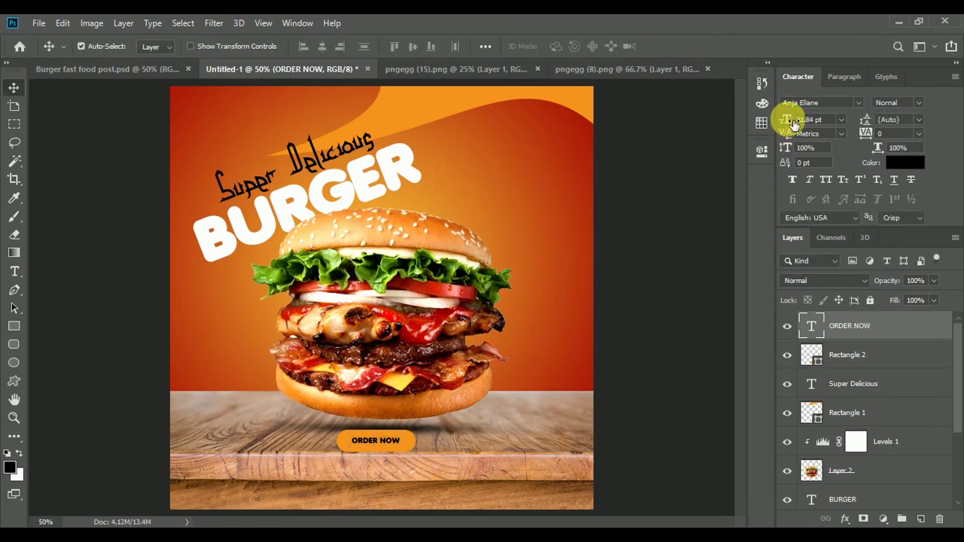
drag(787, 121, 795, 123)
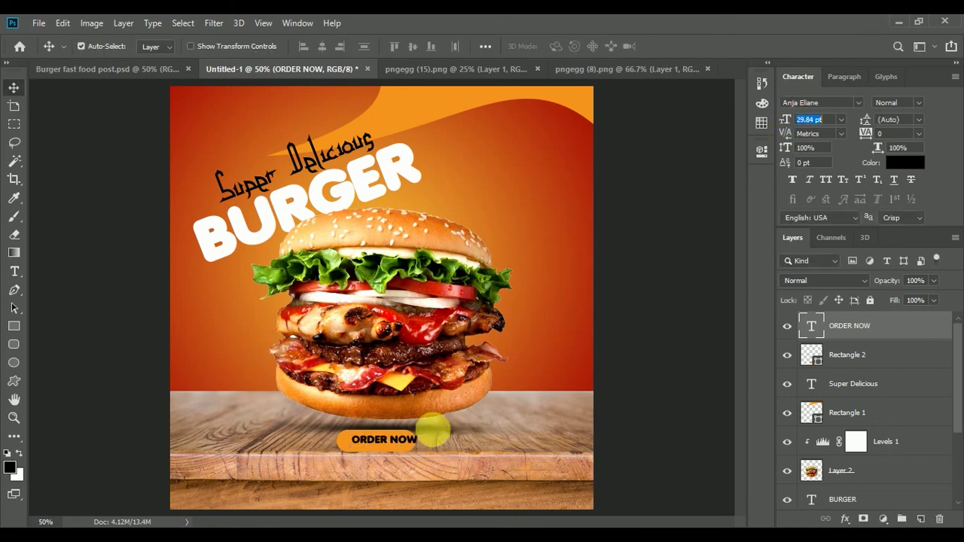
drag(413, 438, 409, 443)
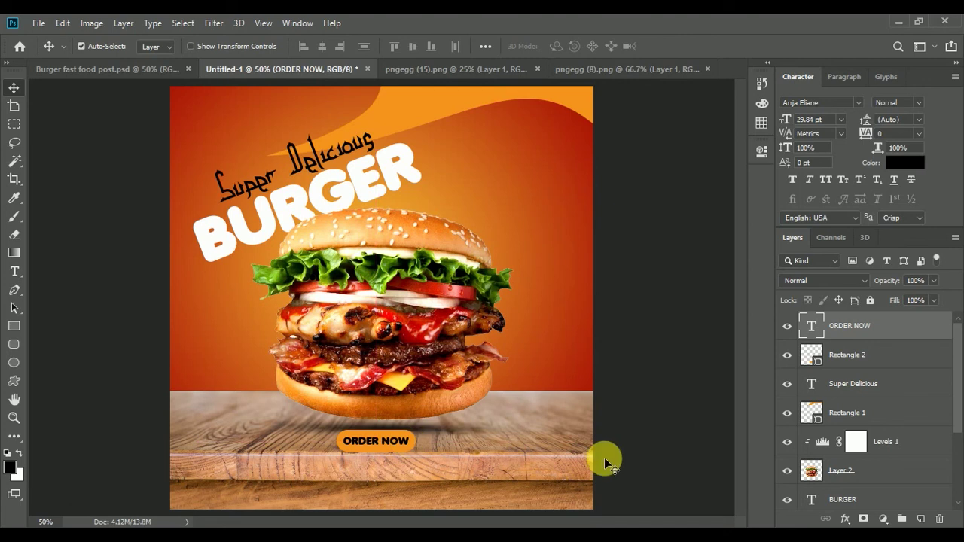
Draw a 208 × 208 px orange circle over the burger's right edge at 81% opacity.
click(656, 381)
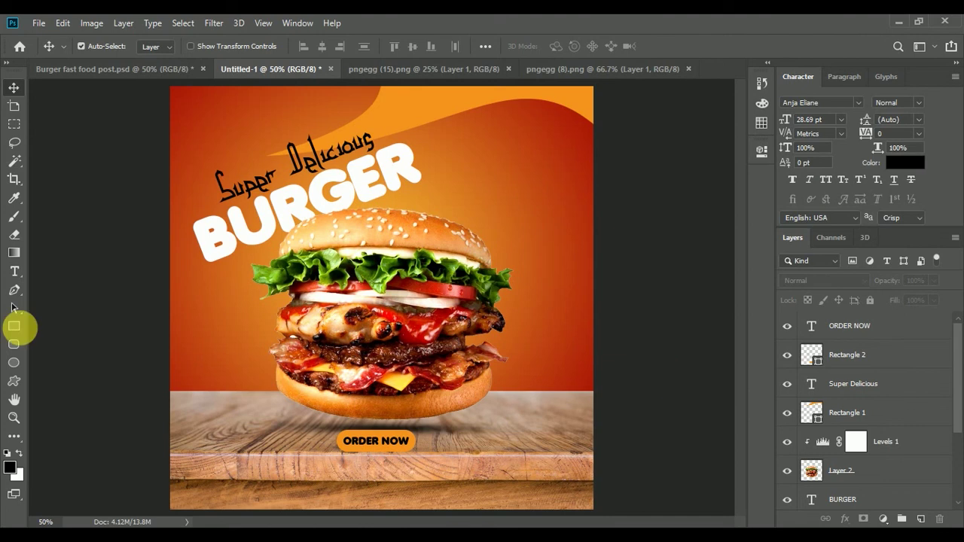
click(13, 363)
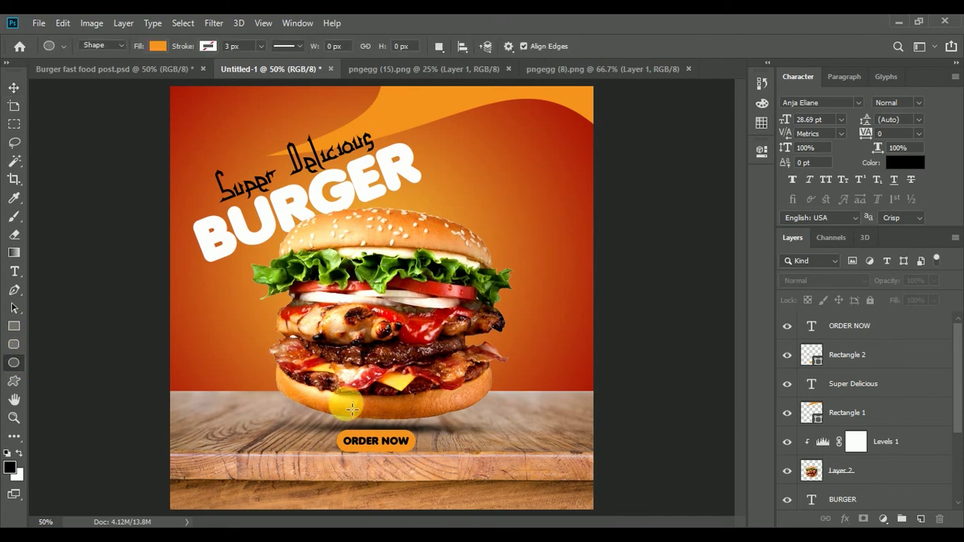
drag(532, 342, 590, 413)
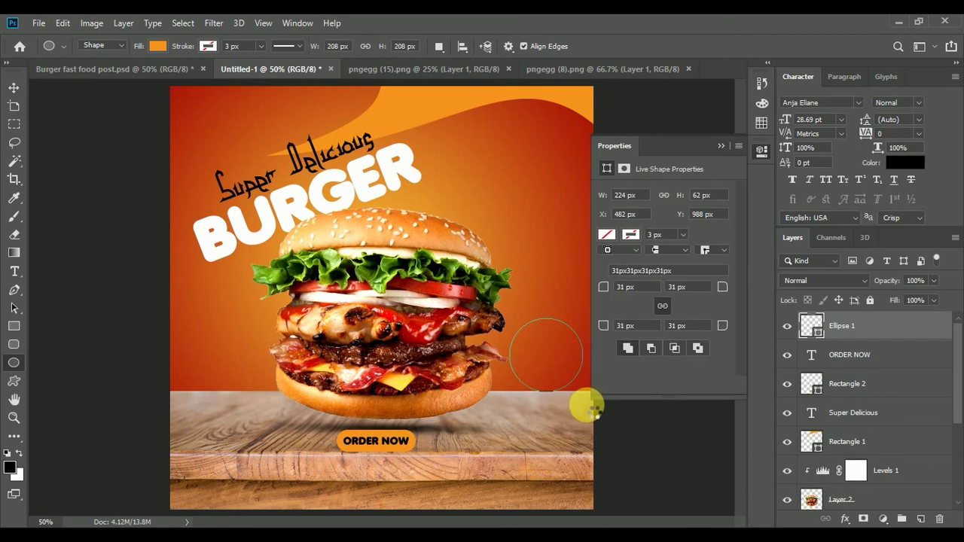
click(720, 146)
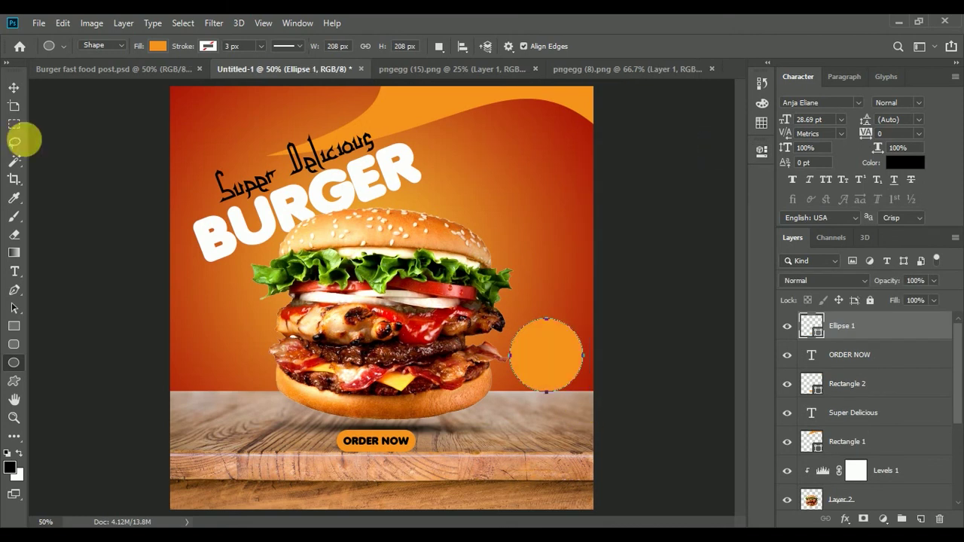
click(13, 87)
drag(537, 357, 506, 317)
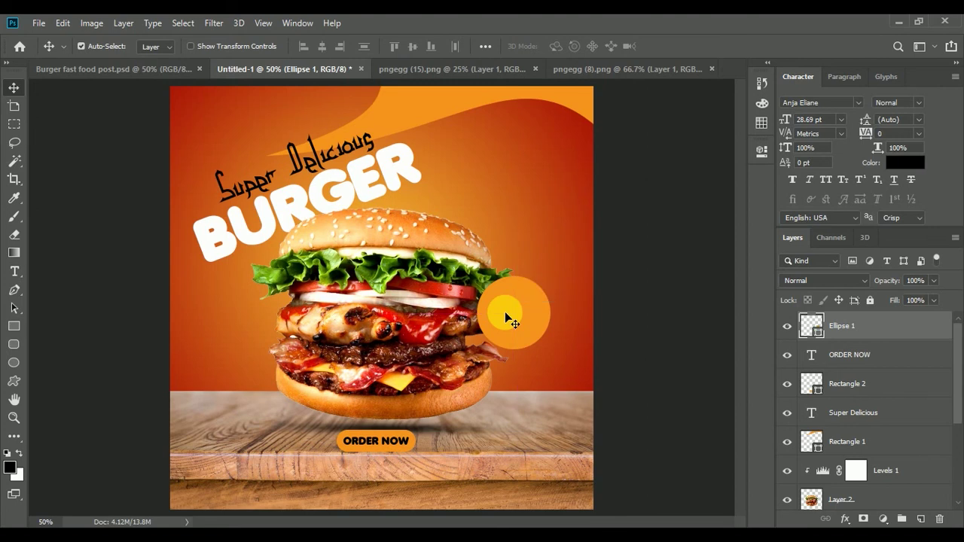
drag(892, 280, 882, 287)
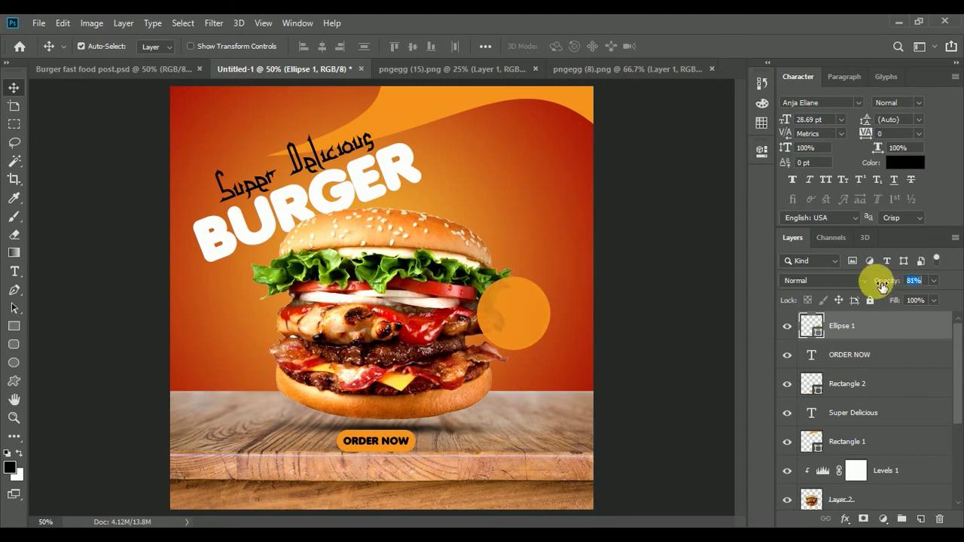
click(680, 304)
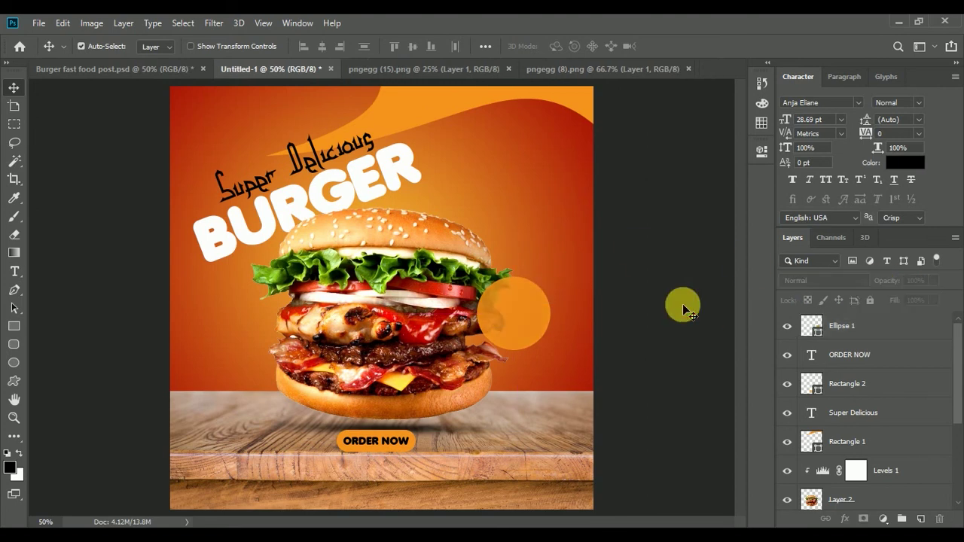
click(14, 272)
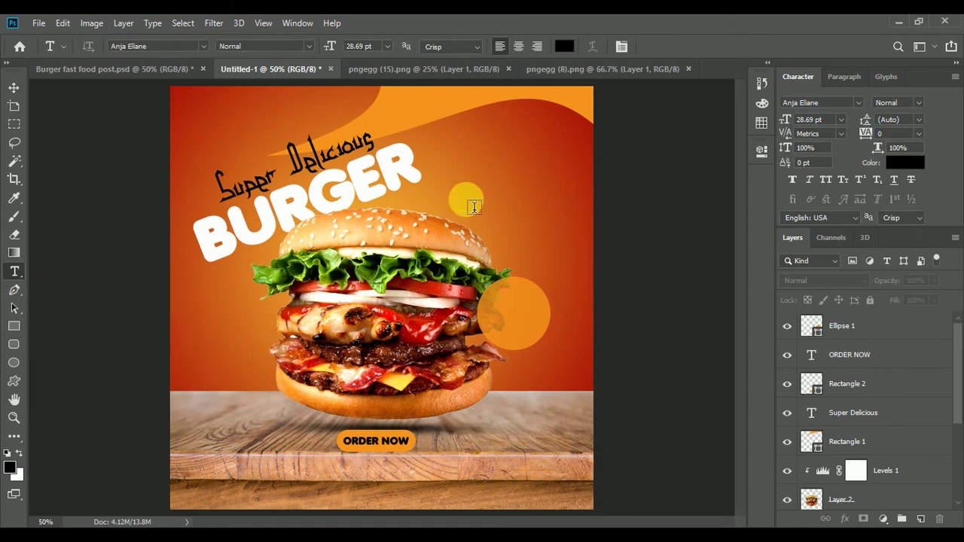
Add a 40% text layer, scale it about 2.5 times, and place it on the orange circle.
click(469, 204)
text(40)
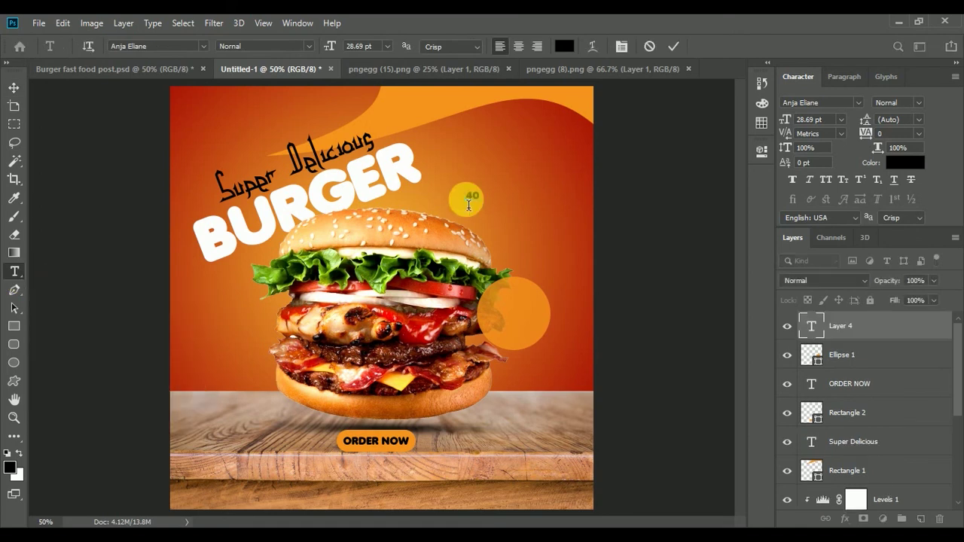
click(673, 46)
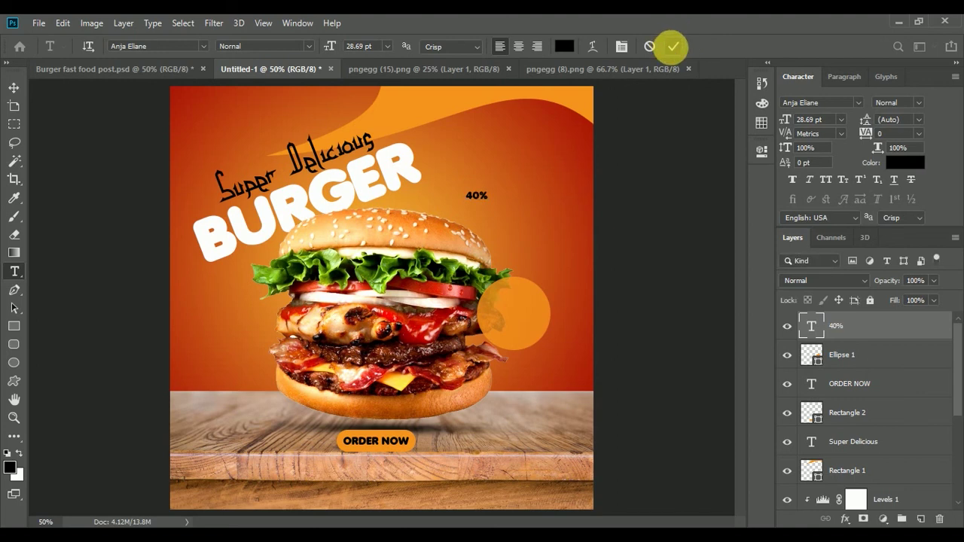
click(13, 87)
key(ctrl+t)
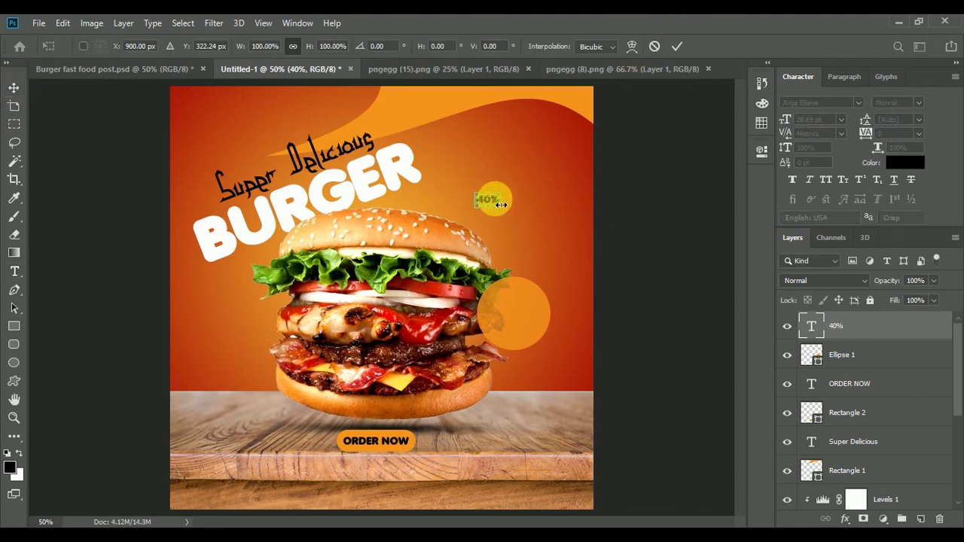
drag(498, 194, 550, 172)
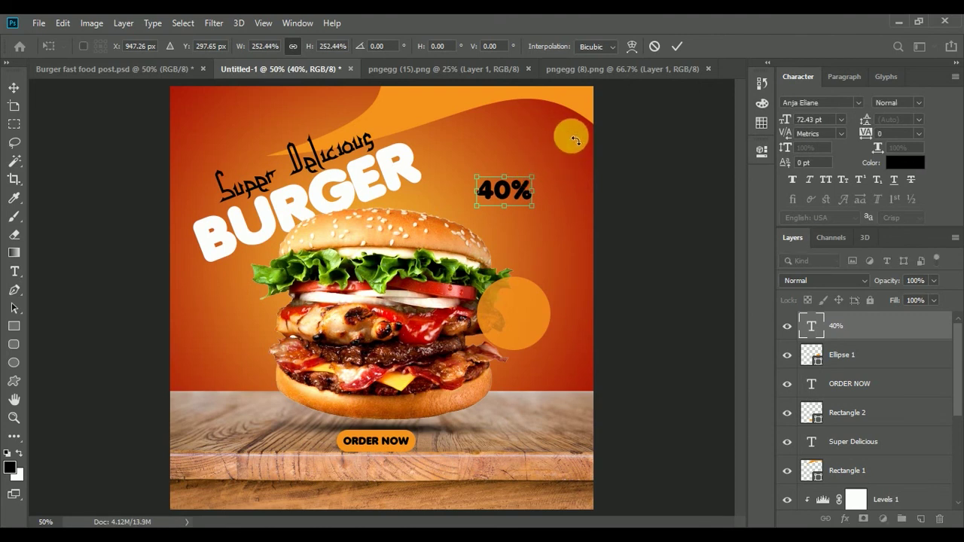
click(678, 48)
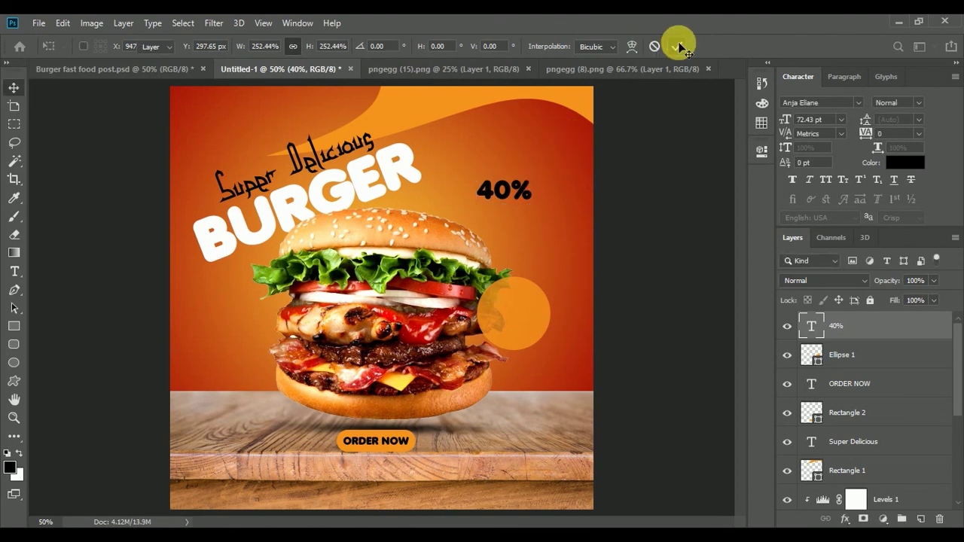
drag(514, 190, 526, 340)
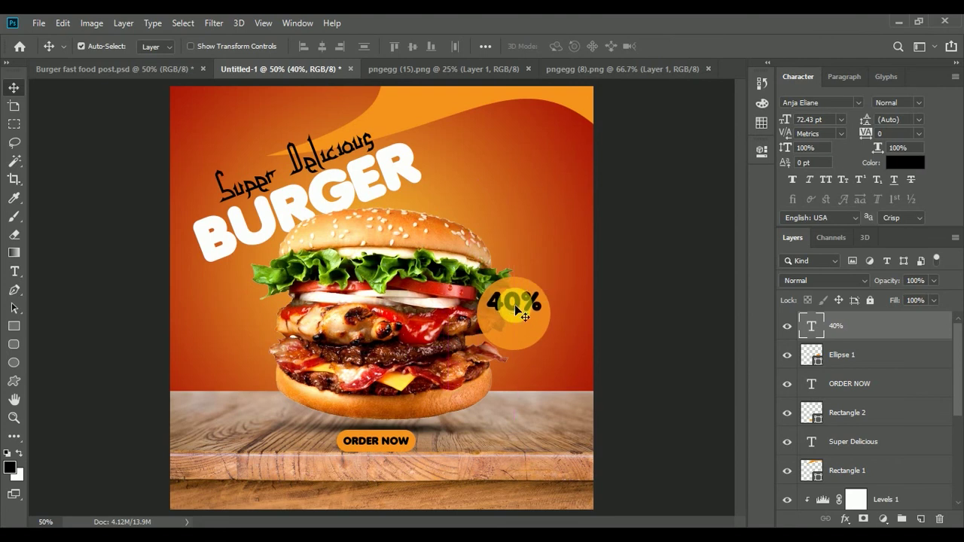
key(shift+Up)
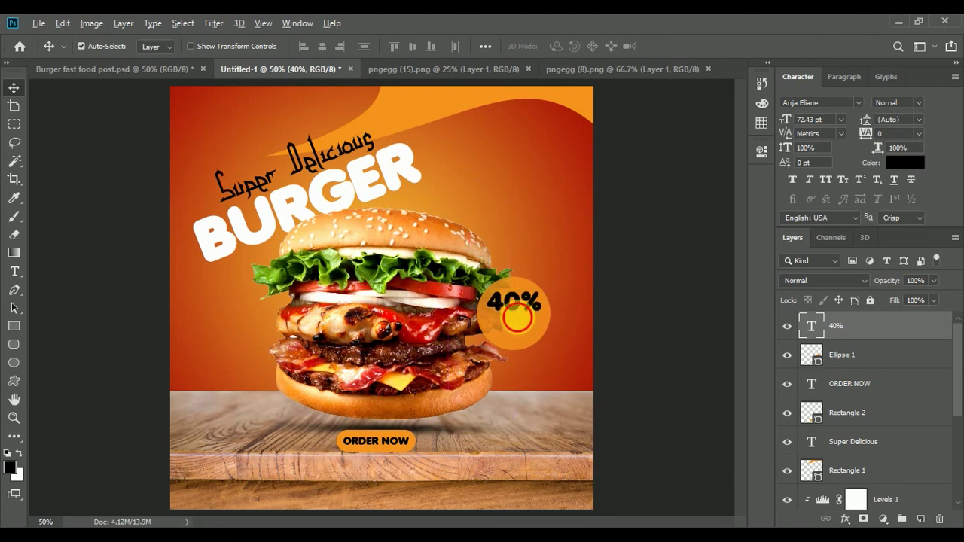
Duplicate the 40% text, change the copy to OFF, and position it beneath 40%.
drag(526, 317, 526, 340)
key(t)
double_click(517, 331)
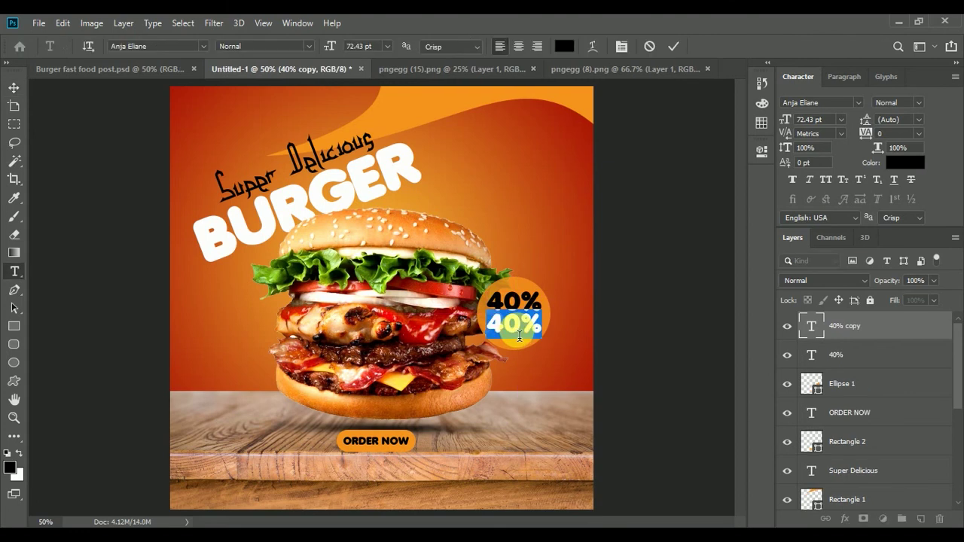
text(OFF)
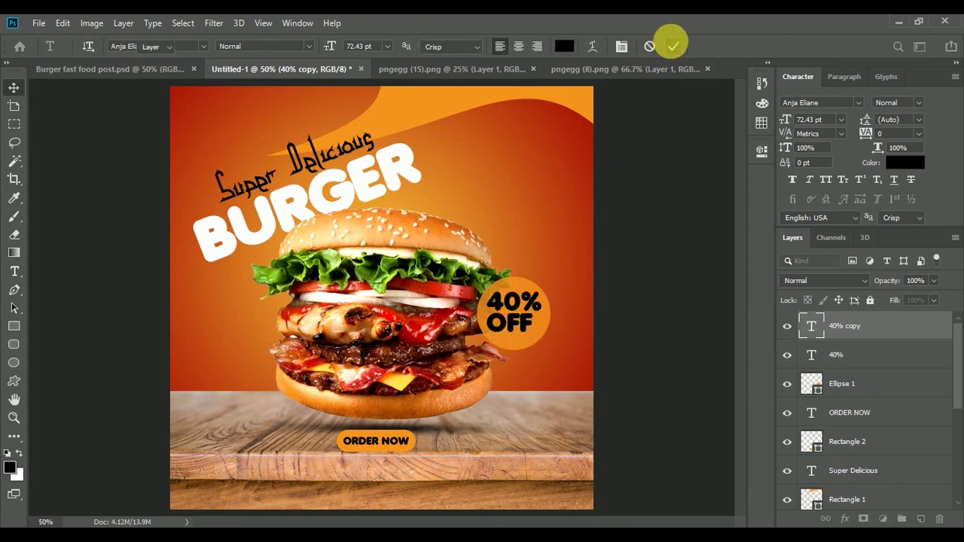
click(671, 46)
key(v)
drag(521, 328, 526, 330)
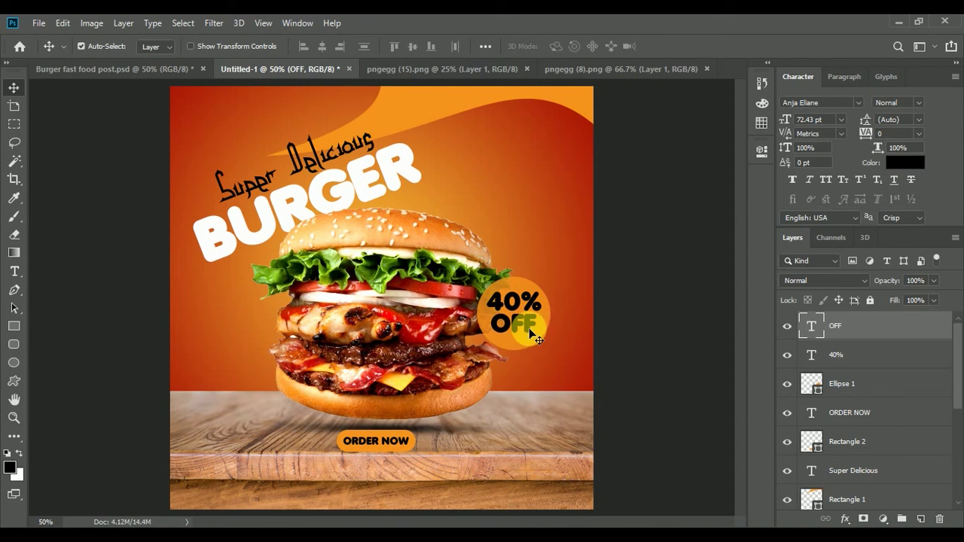
click(529, 311)
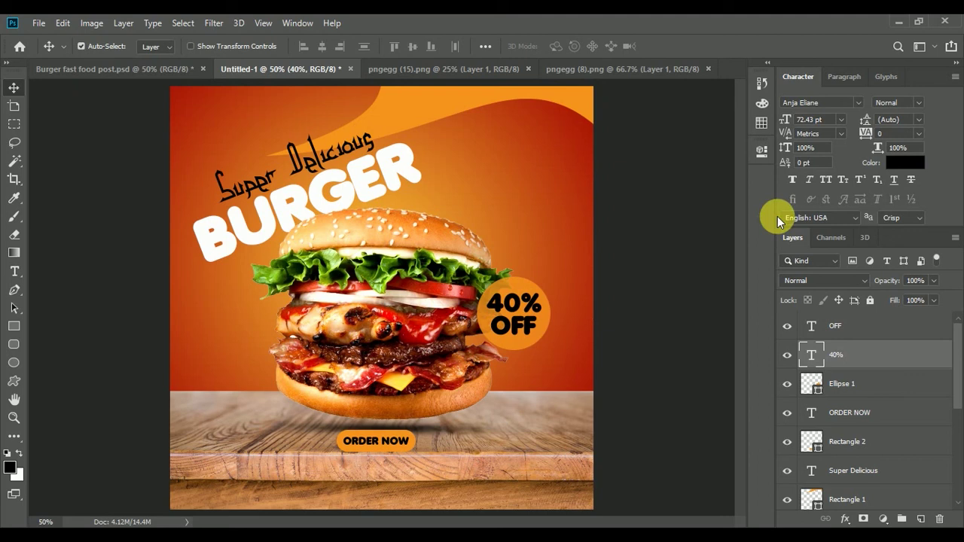
click(686, 250)
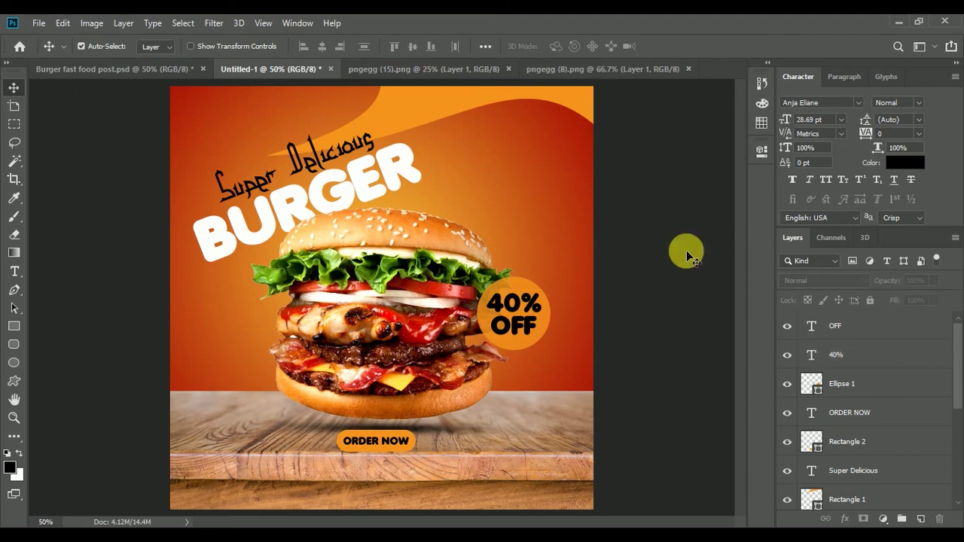
click(14, 271)
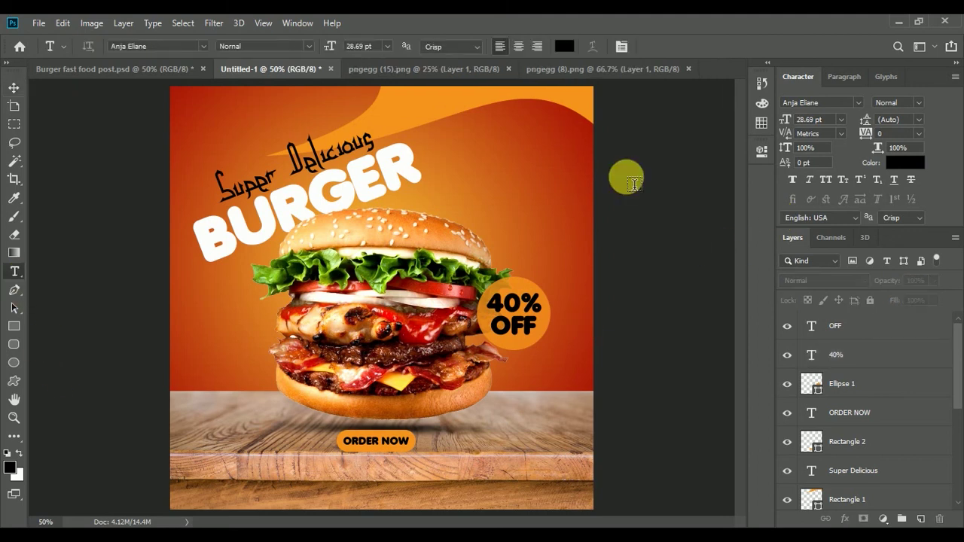
click(856, 103)
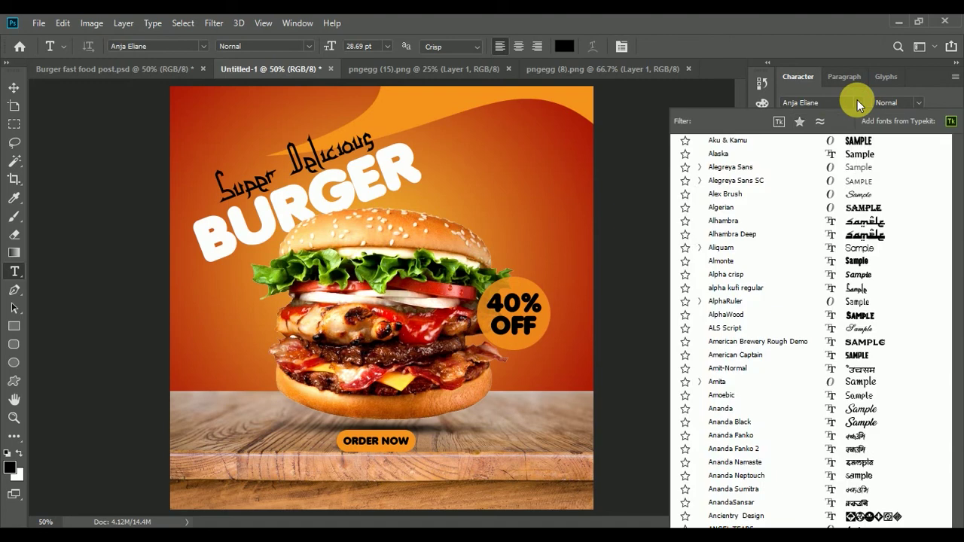
key(Down)
key(Down)
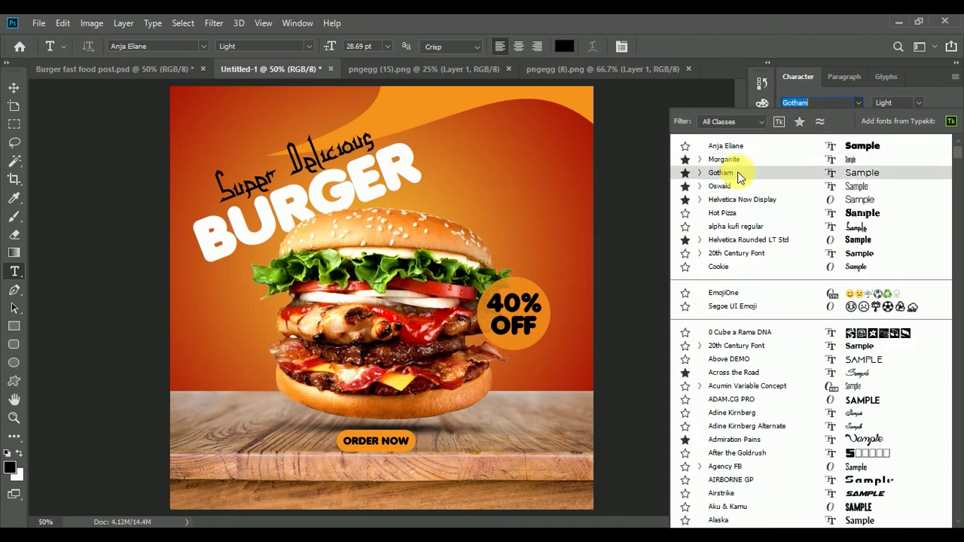
key(Return)
click(737, 172)
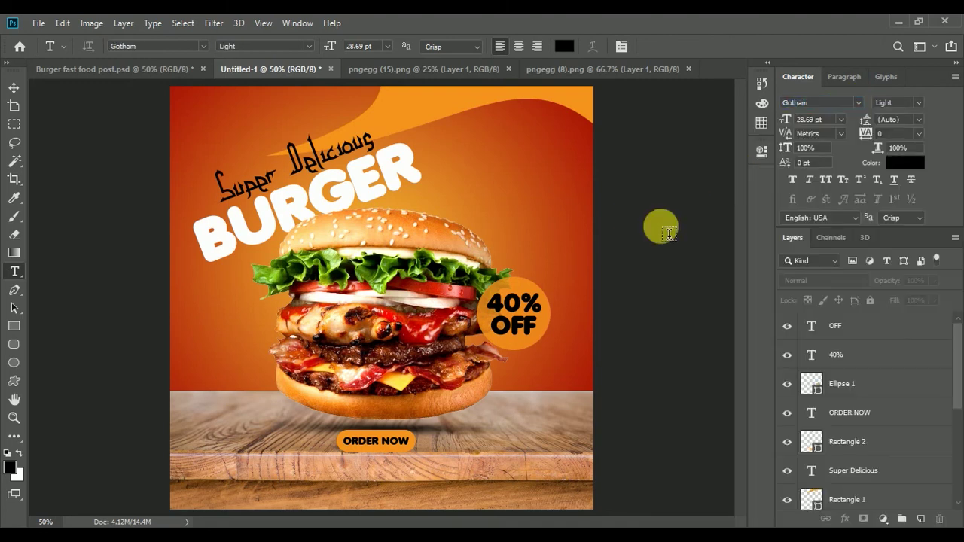
click(324, 491)
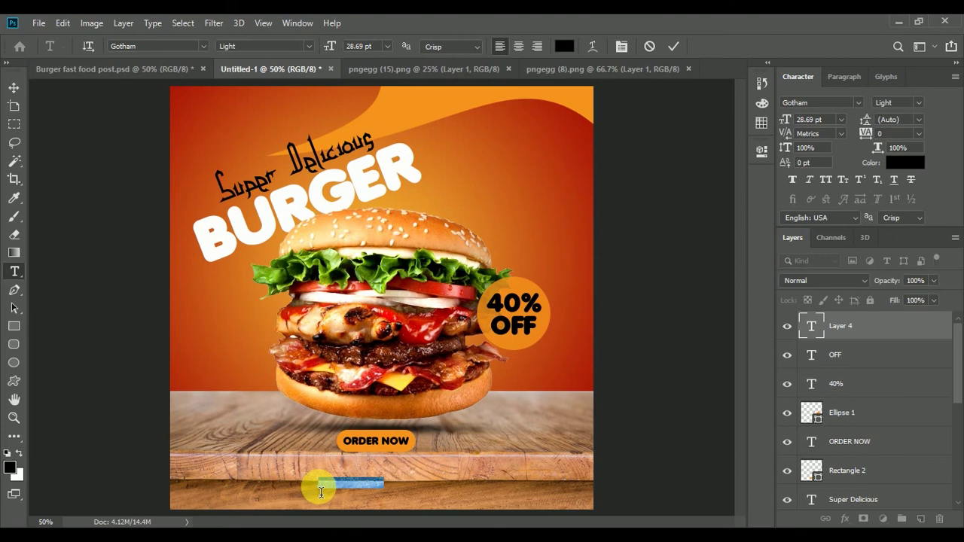
click(321, 493)
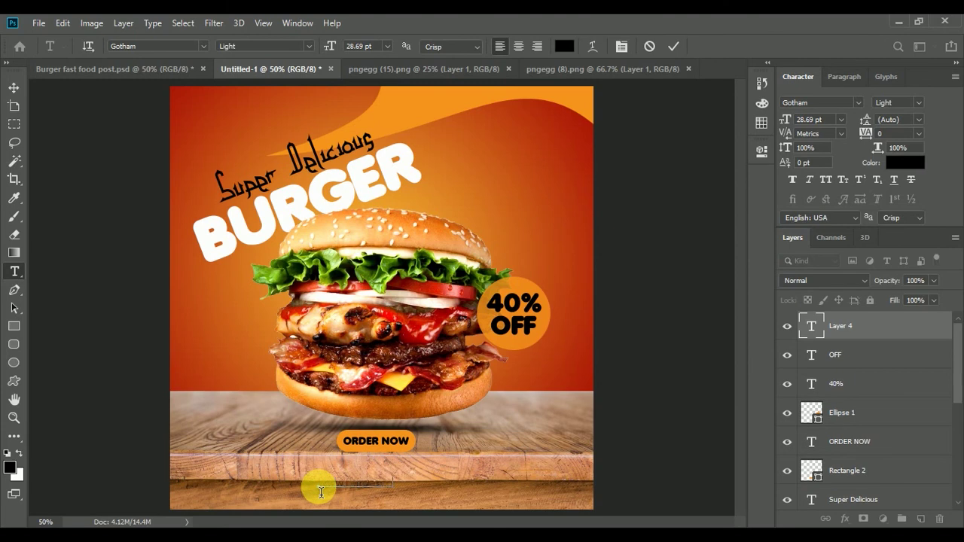
text(www.burger.com)
click(675, 47)
click(12, 86)
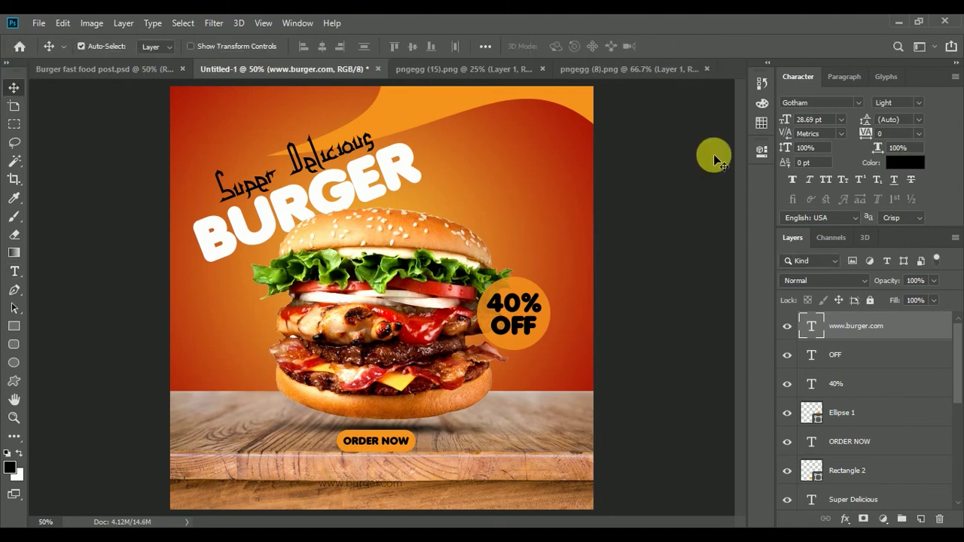
click(915, 103)
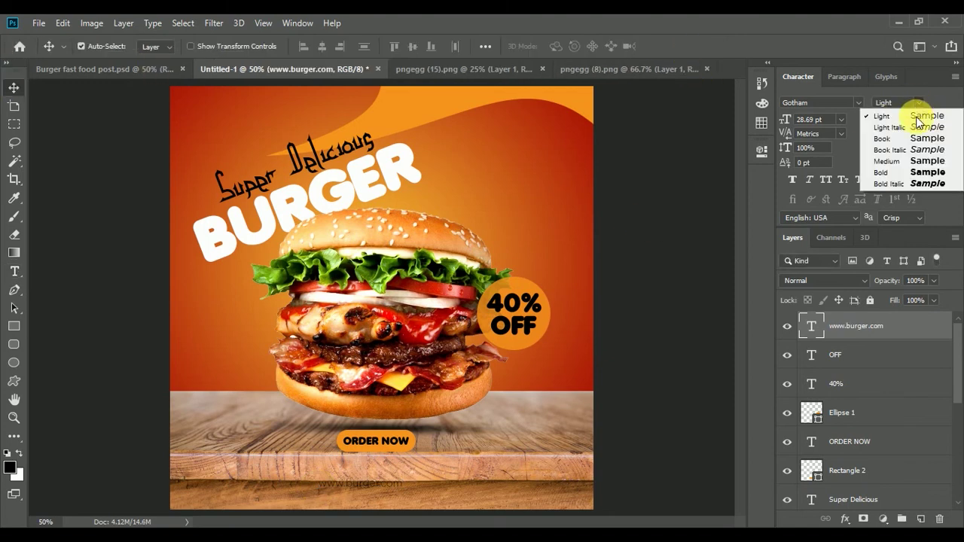
click(906, 161)
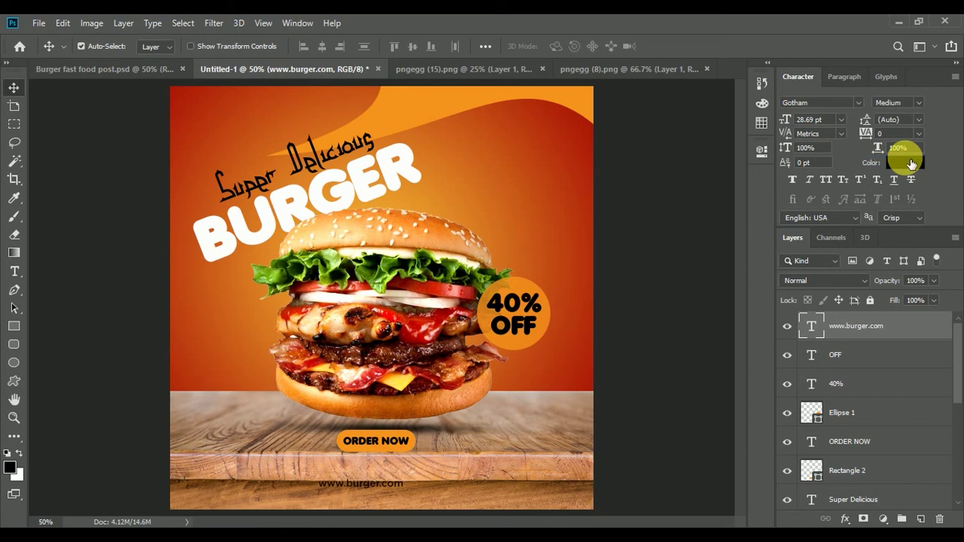
drag(864, 134, 882, 134)
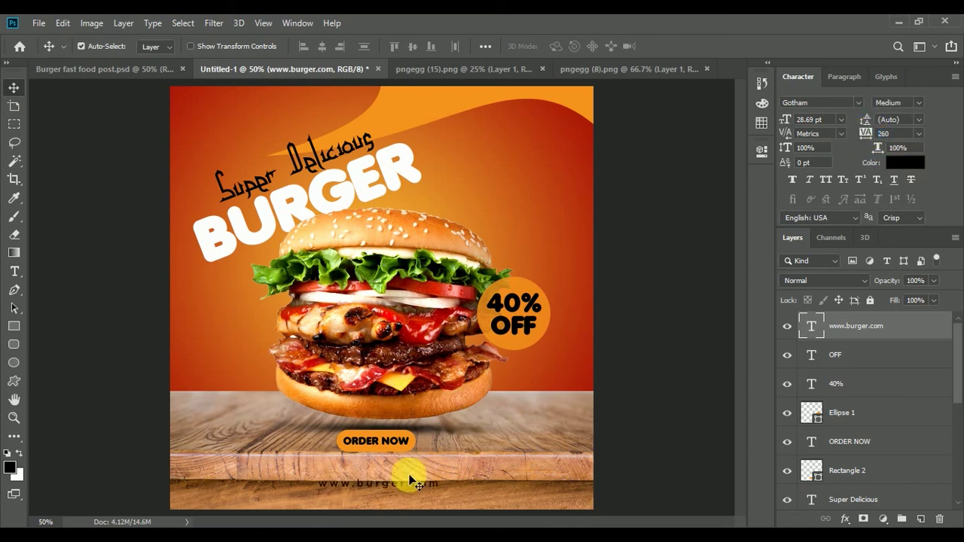
drag(397, 485, 394, 461)
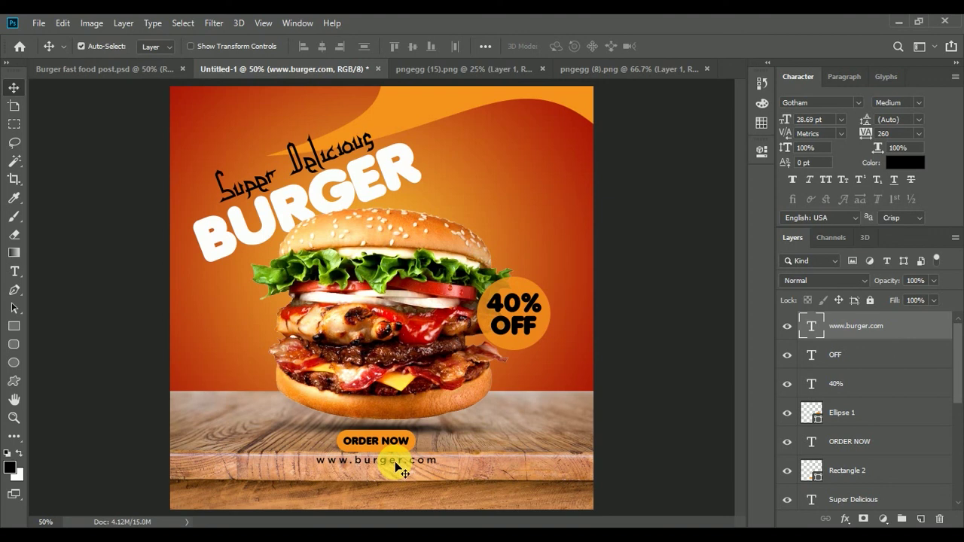
Nudge the selected ORDER NOW layers down two pixels and back up one.
drag(849, 413, 855, 442)
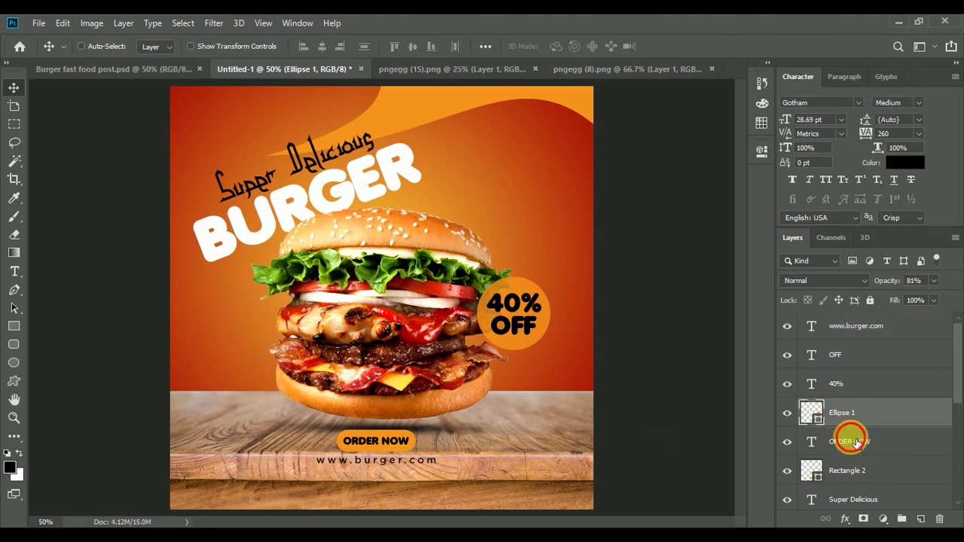
ctrl+click(855, 443)
key(Down)
key(Down)
key(Down)
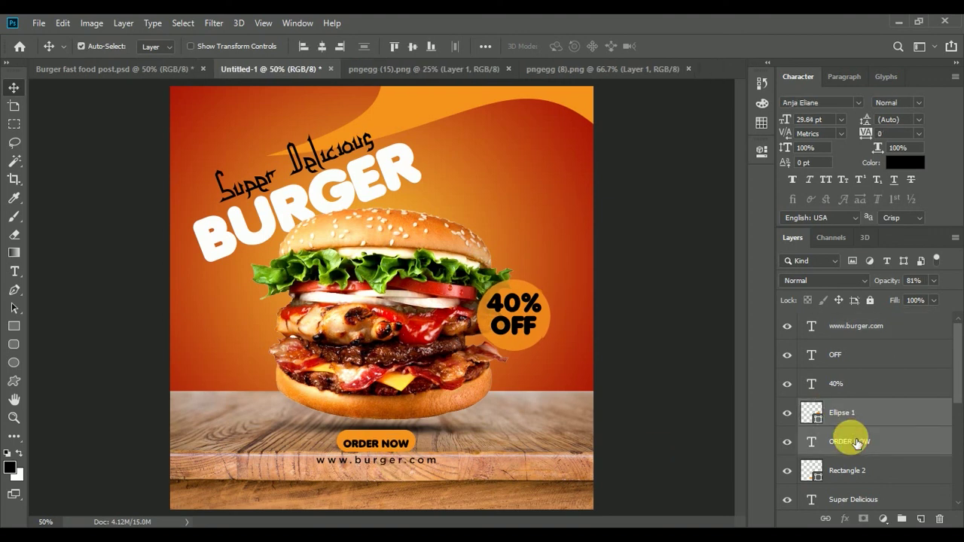
key(Down)
key(Up)
key(Up)
key(Up)
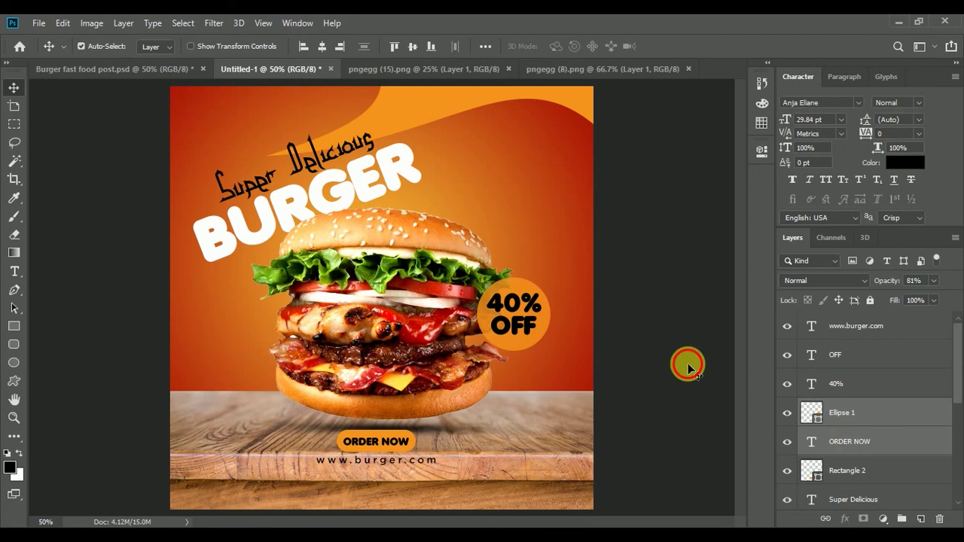
click(684, 361)
Move the Rectangle 2 button and ORDER NOW text three pixels down and one right.
scroll(866, 441, down, 2)
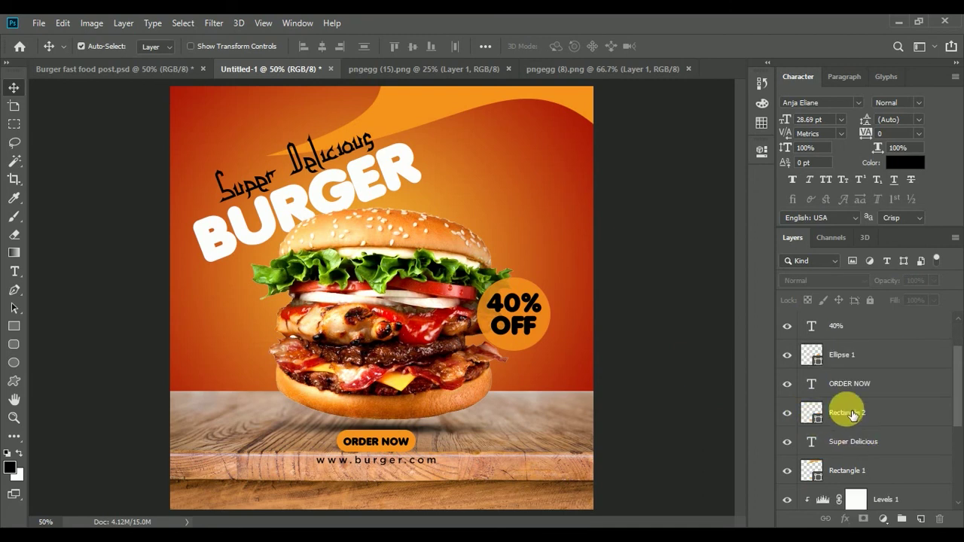
click(851, 415)
ctrl+click(849, 388)
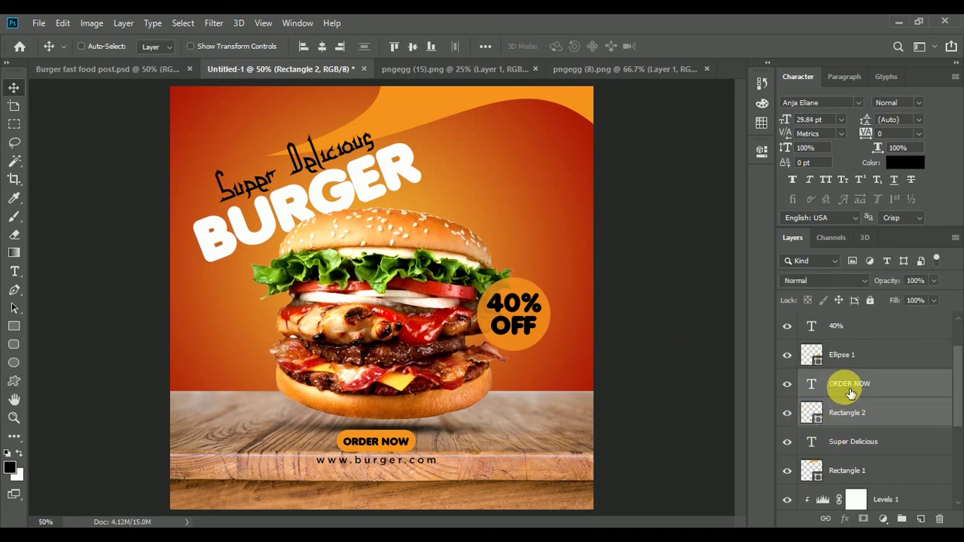
key(Down)
key(Down)
key(Down)
key(Down)
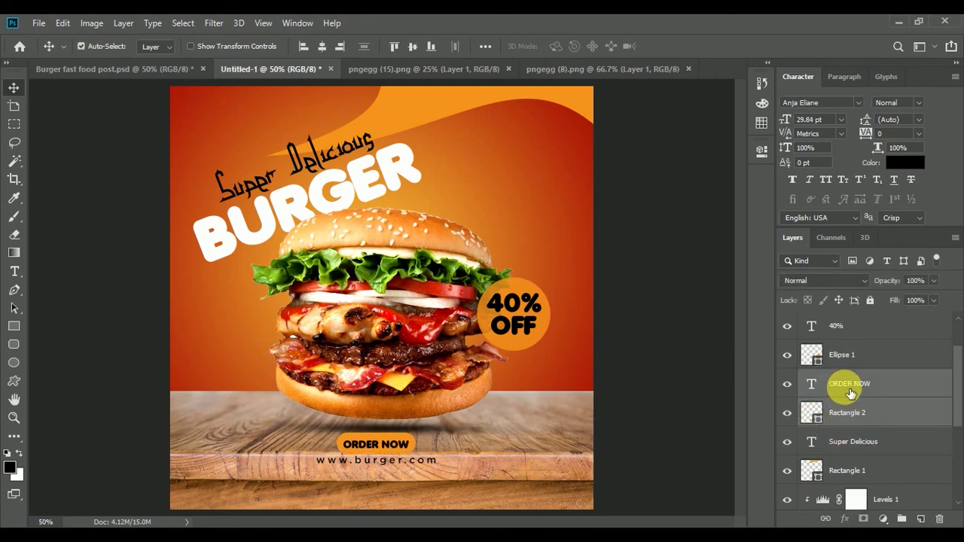
key(Down)
key(Down)
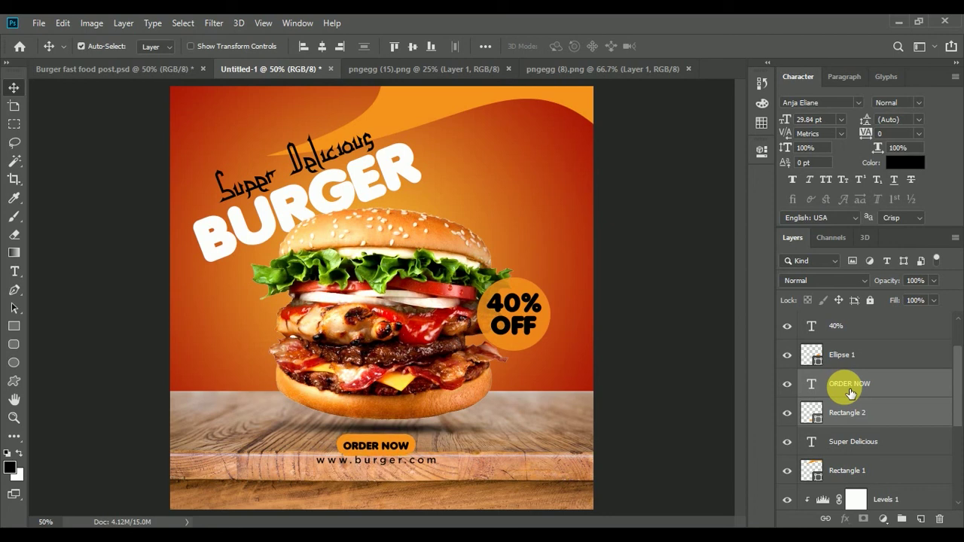
key(Down)
key(Down)
key(Right)
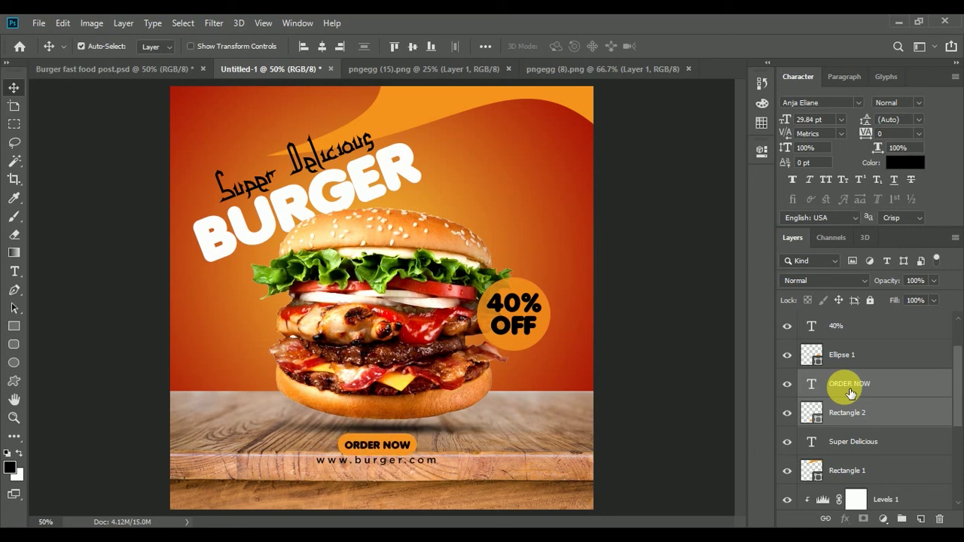
click(669, 384)
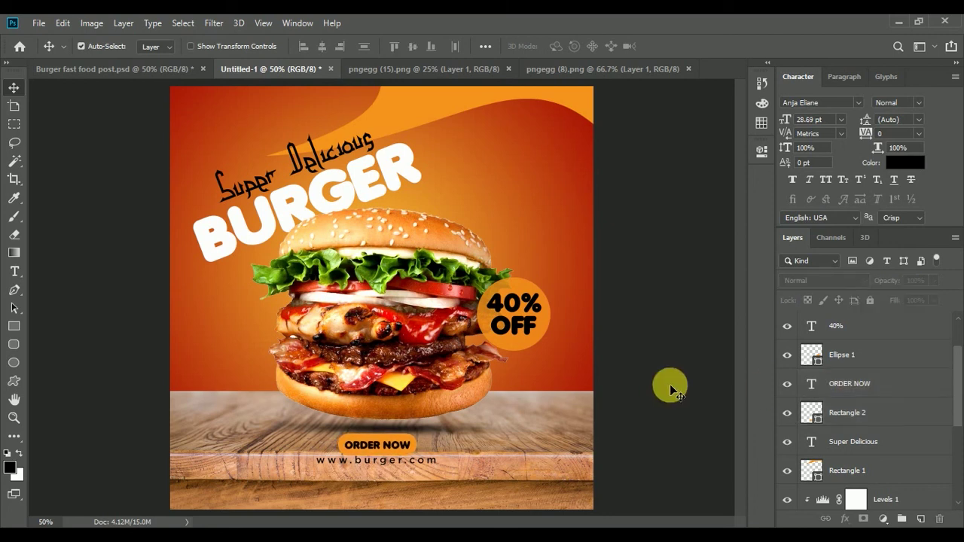
Set the '40%' and 'OFF' text to Gotham Medium.
click(519, 307)
scroll(892, 361, up, 2)
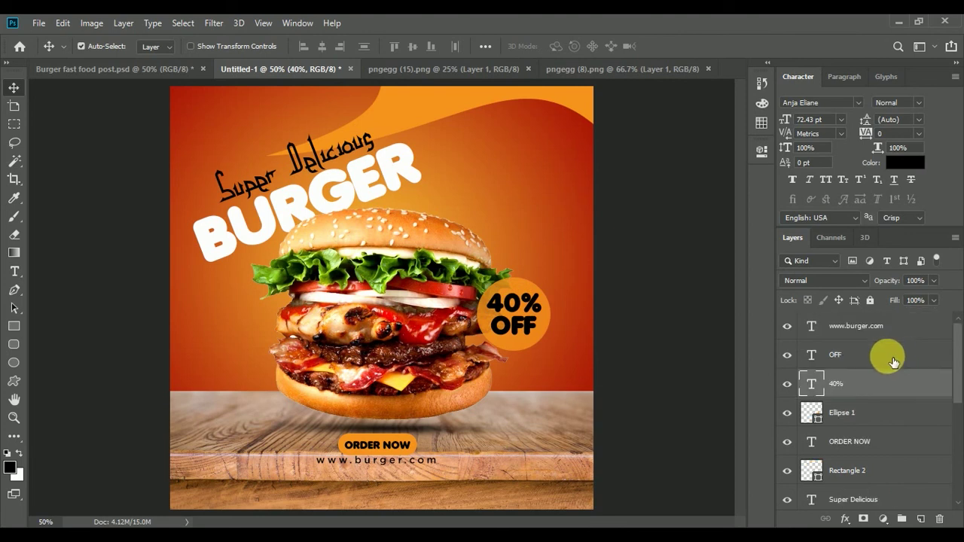
shift+click(859, 358)
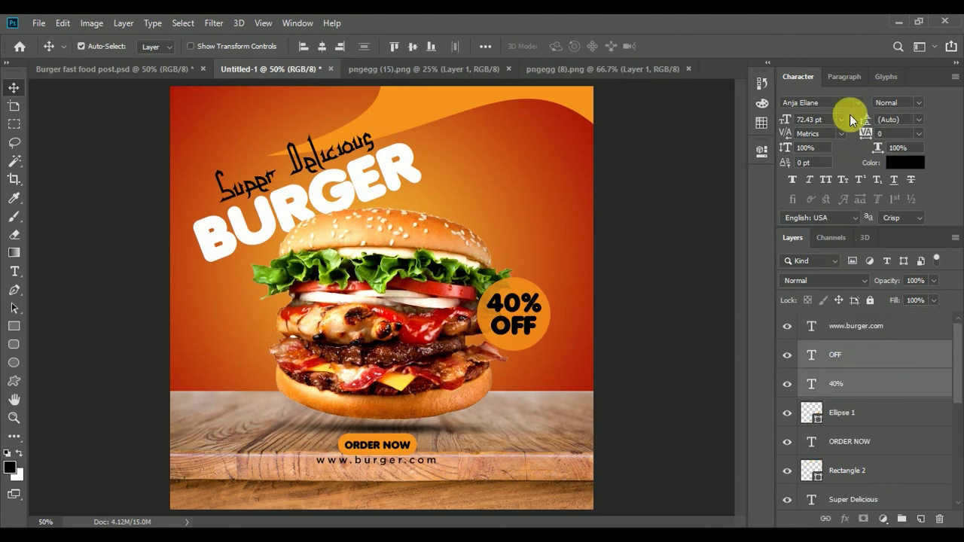
click(854, 106)
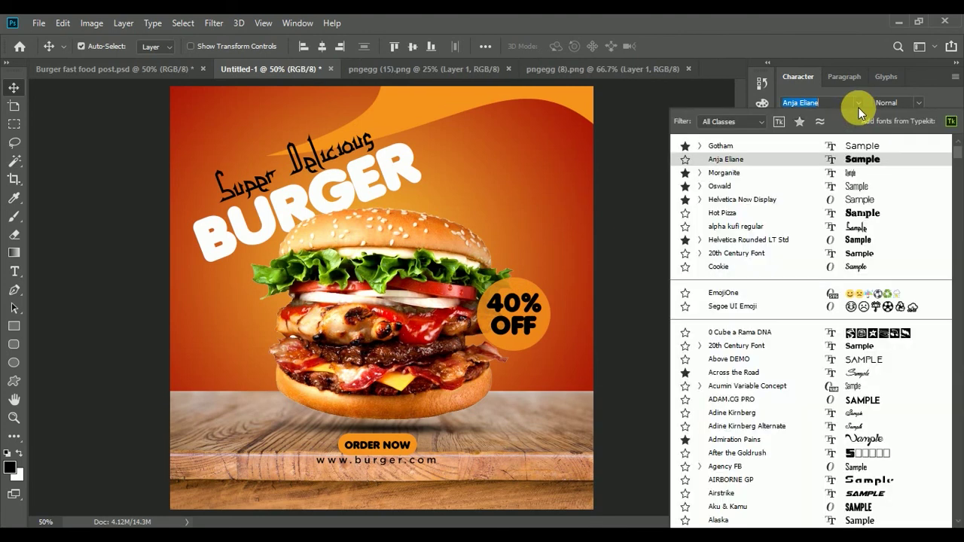
click(841, 144)
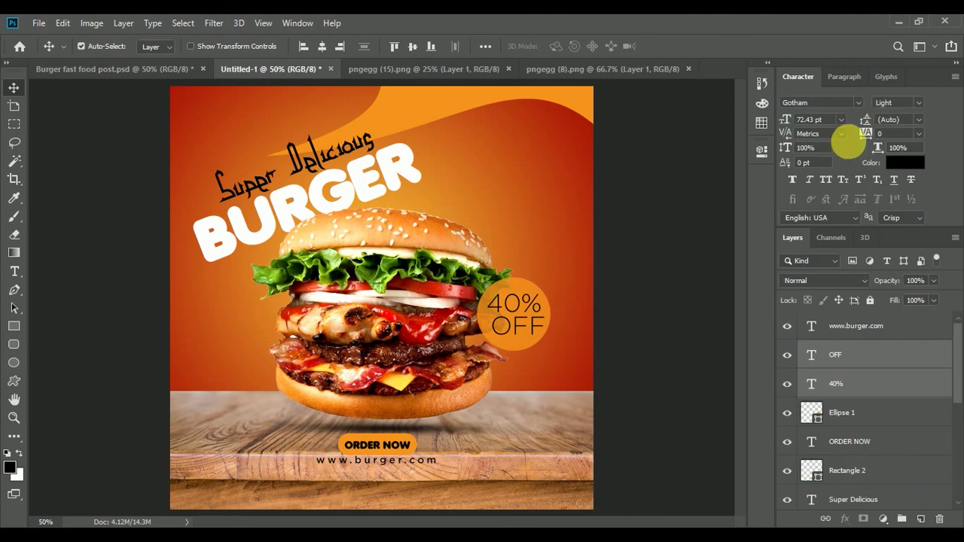
click(917, 103)
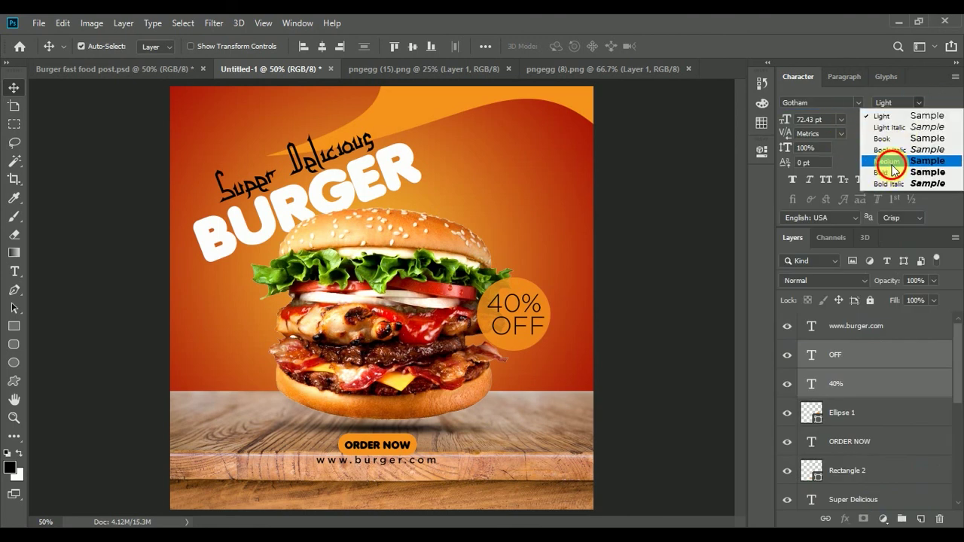
click(888, 162)
Make OFF 57 pt, centre it under 40%, and nudge 40% slightly right.
double_click(520, 329)
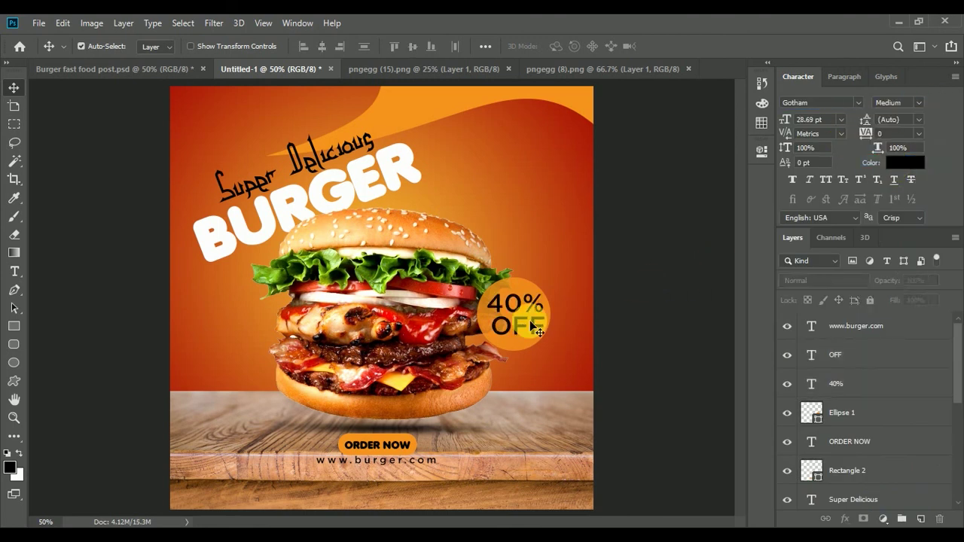
drag(520, 329, 536, 337)
key(ctrl+Return)
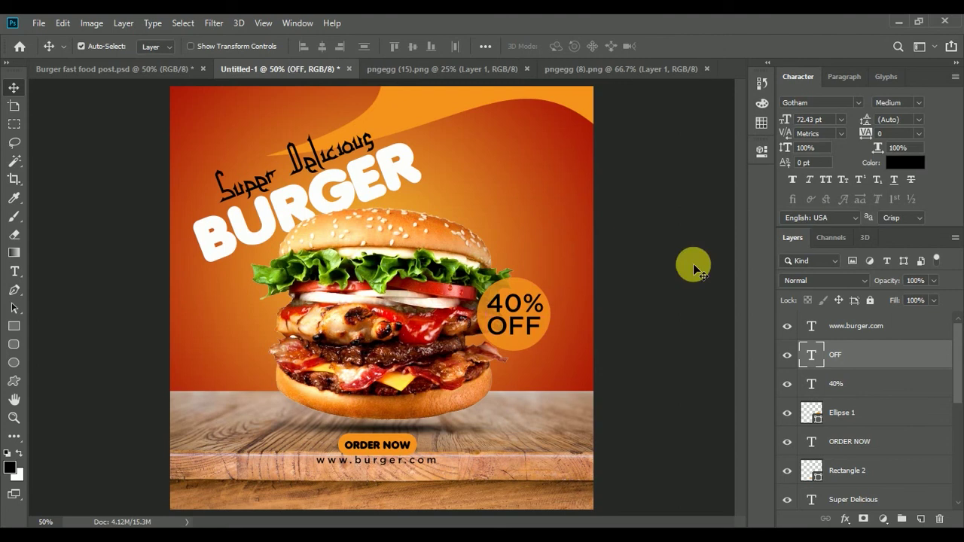
click(809, 119)
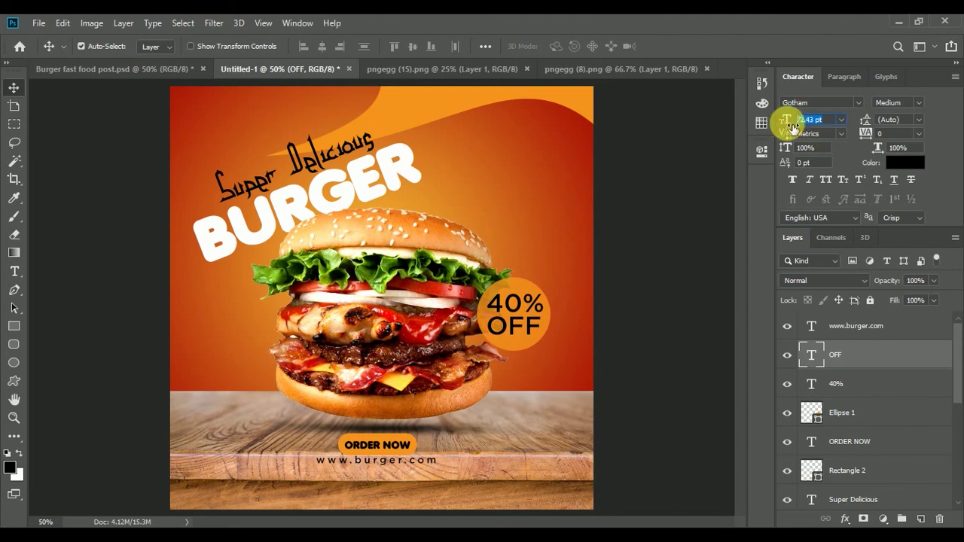
text(58)
text(54)
key(Return)
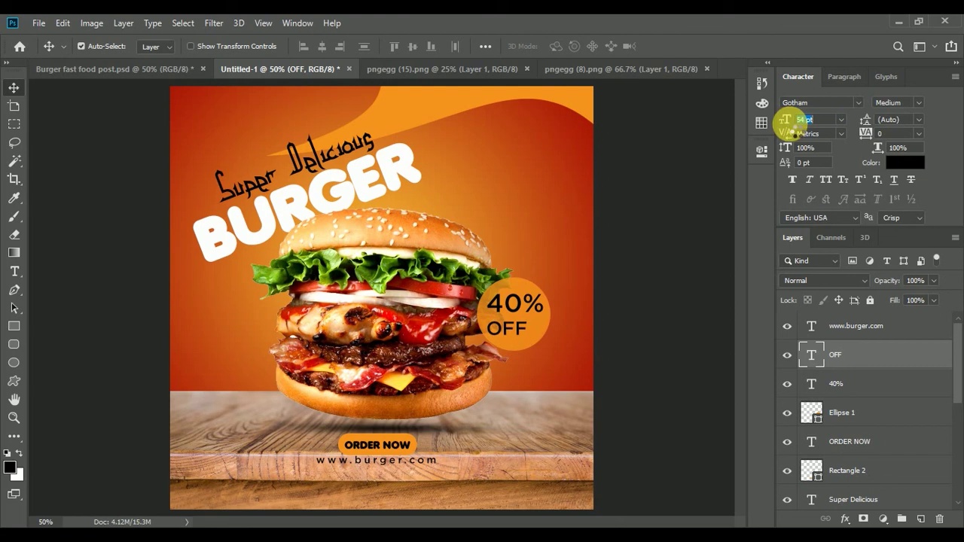
drag(785, 125, 791, 124)
drag(537, 322, 527, 330)
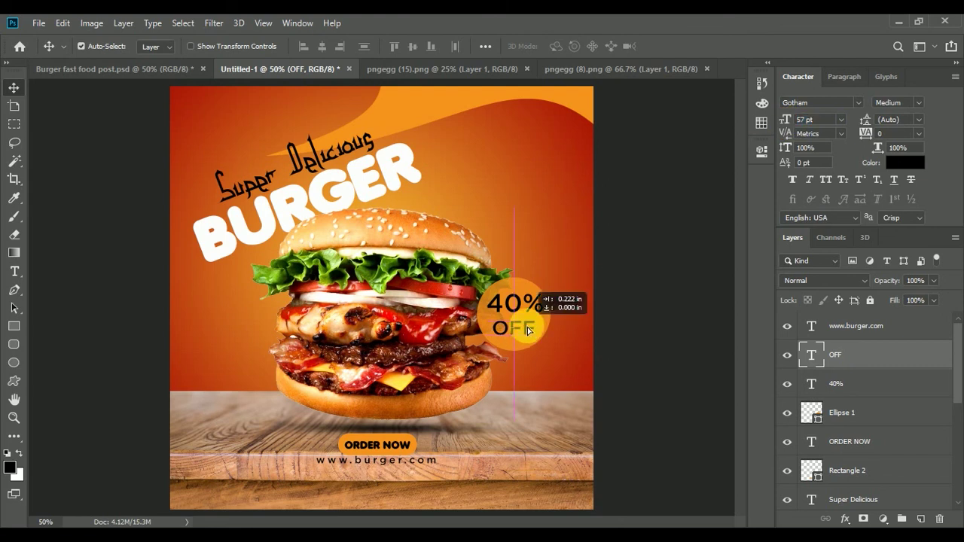
click(519, 315)
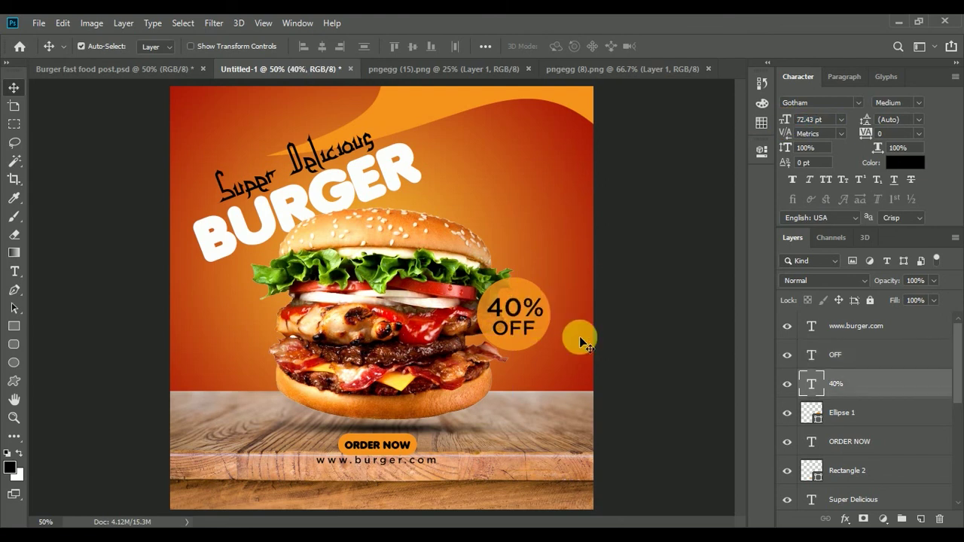
key(Right)
key(Right)
key(Right)
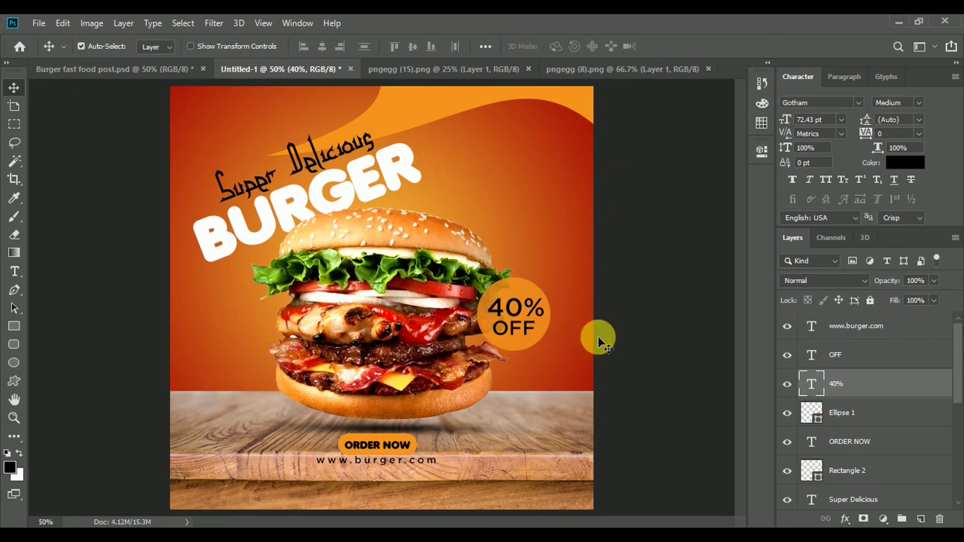
Duplicate the orange badge circle layer Ellipse 1.
click(656, 340)
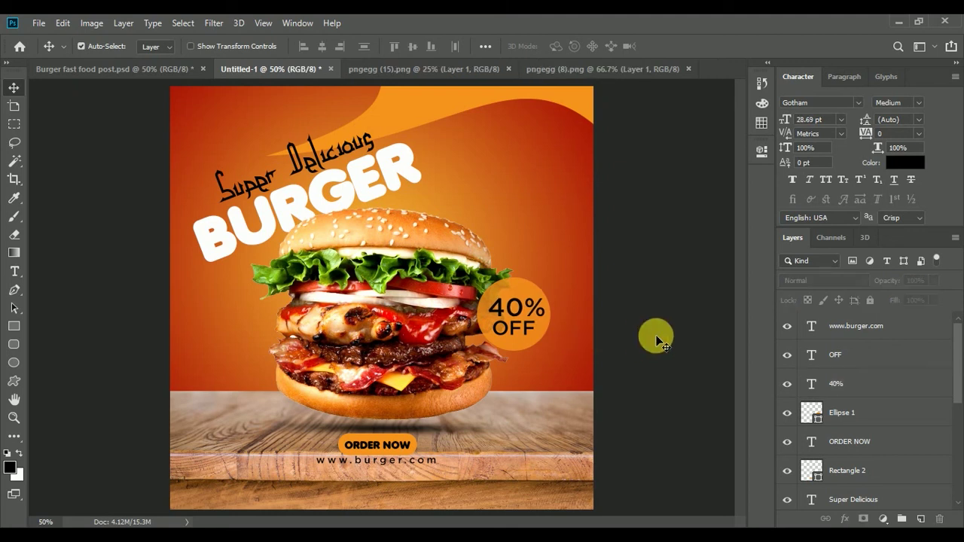
click(788, 414)
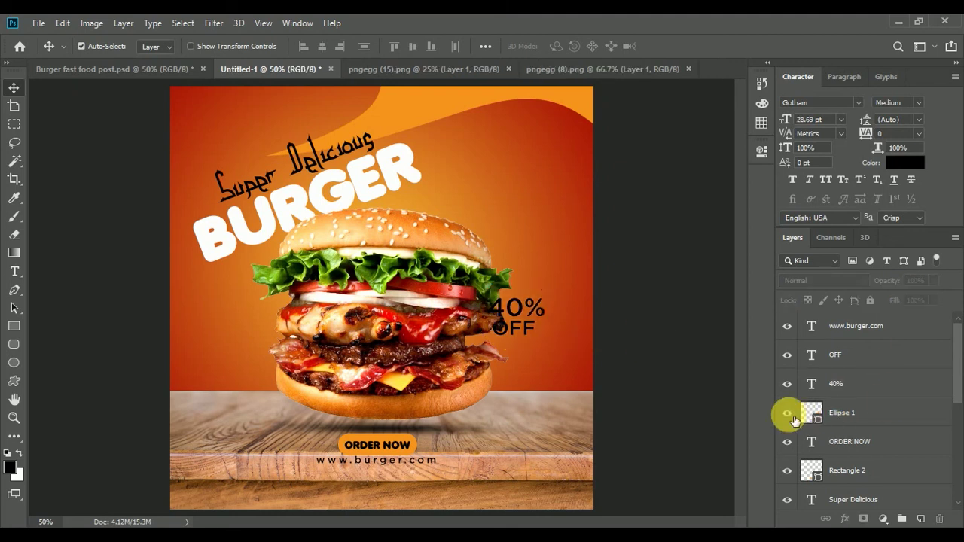
click(879, 422)
drag(879, 421, 920, 519)
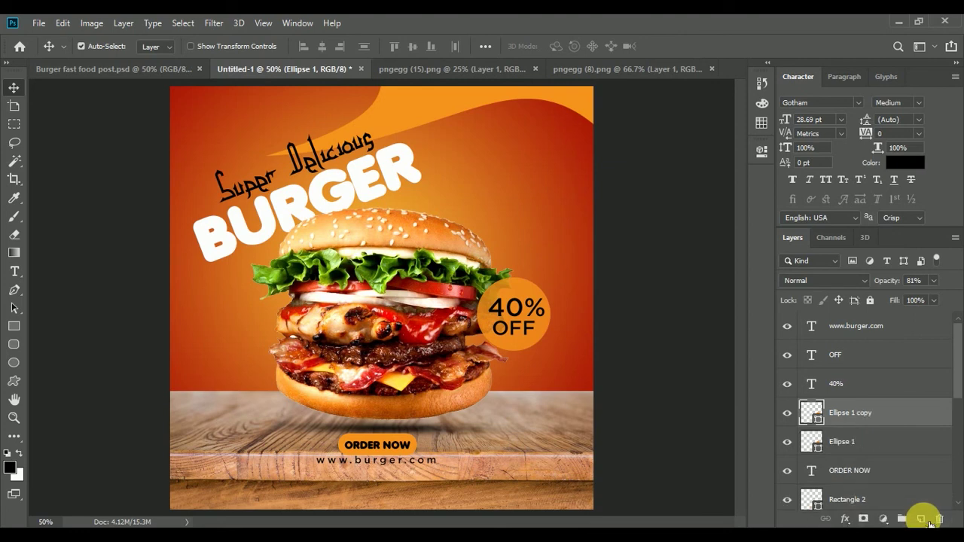
click(849, 445)
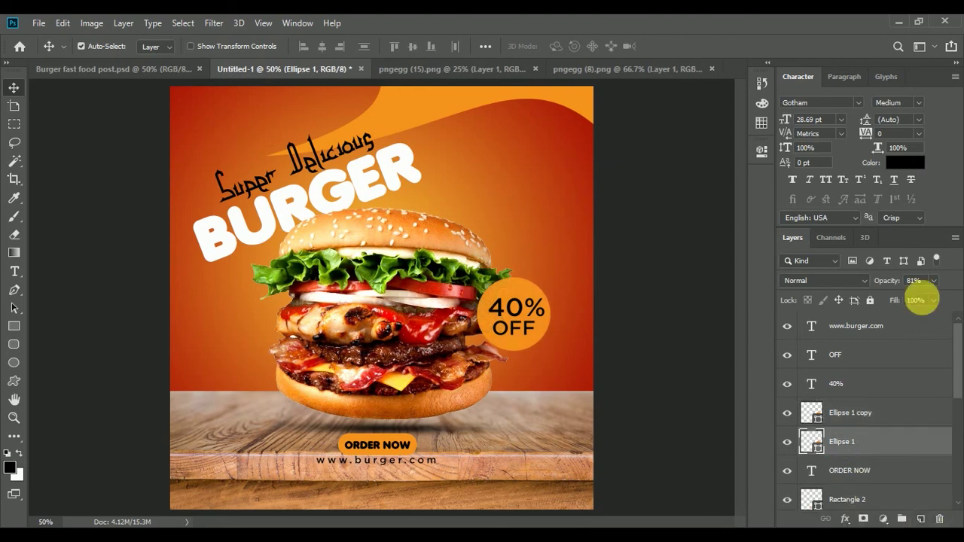
click(897, 416)
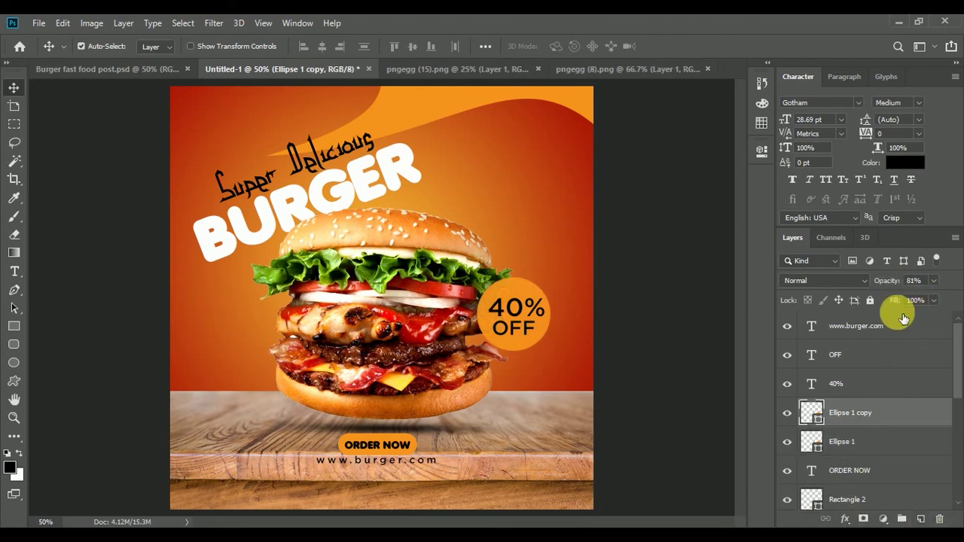
Give the duplicate circle 0% fill and a 3 px white stroke.
drag(898, 299, 824, 299)
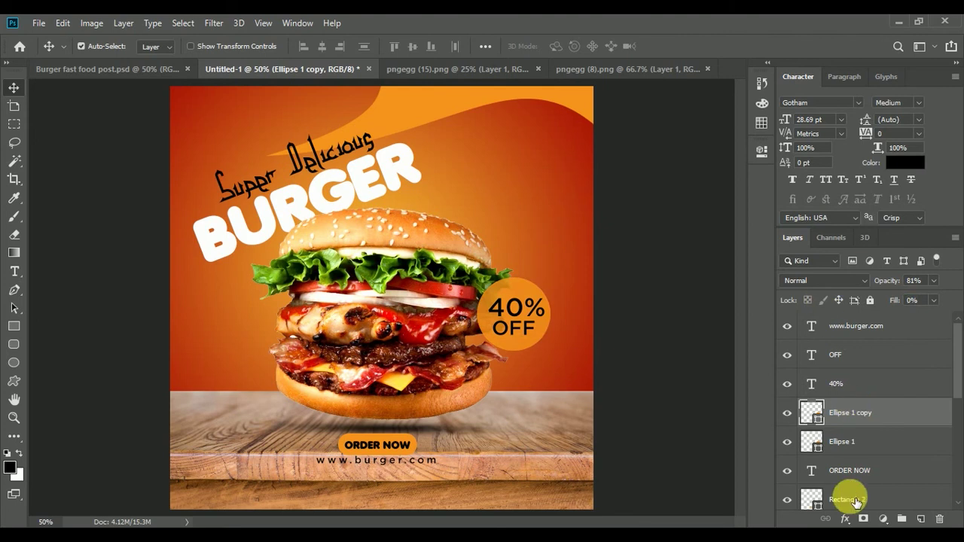
click(845, 519)
click(861, 412)
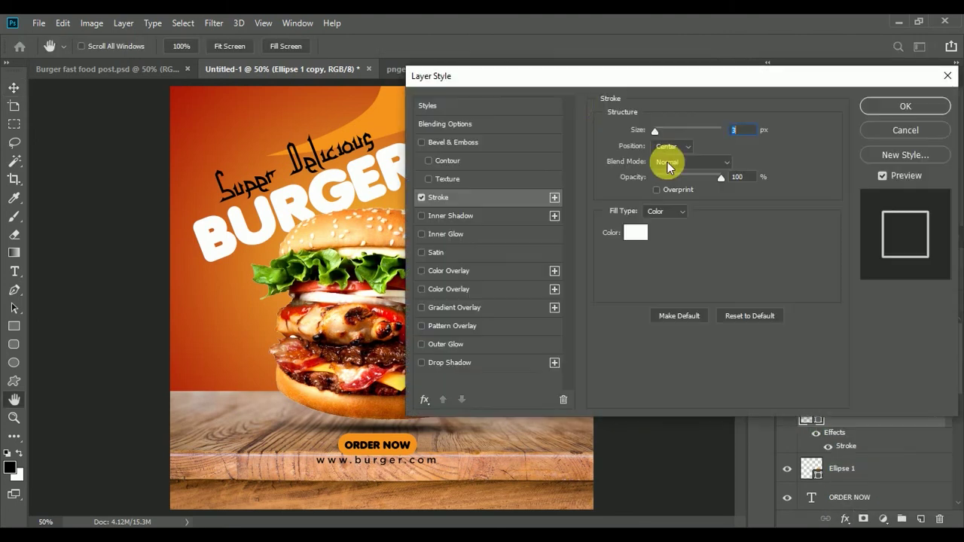
drag(556, 83, 610, 88)
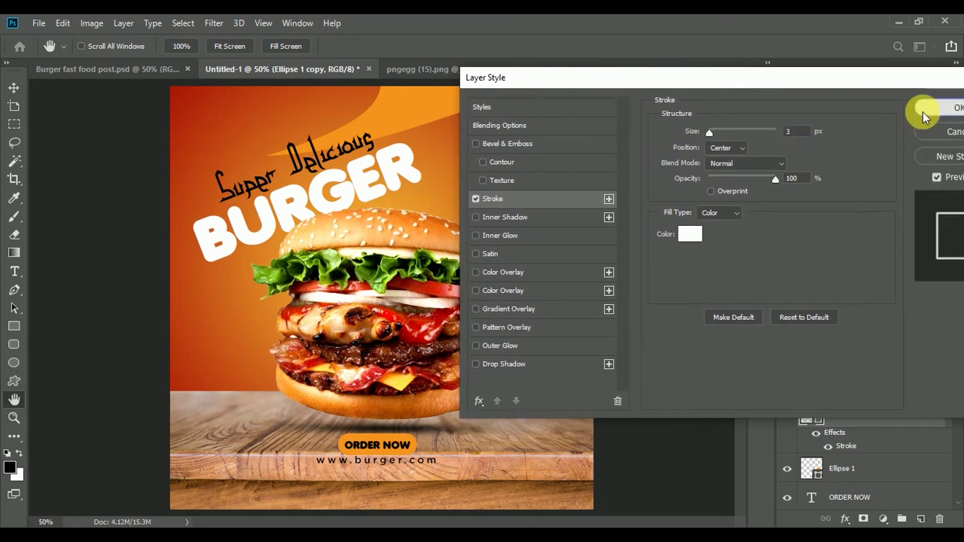
click(946, 108)
Scale the outlined circle down to about 91% inside the badge.
key(ctrl+t)
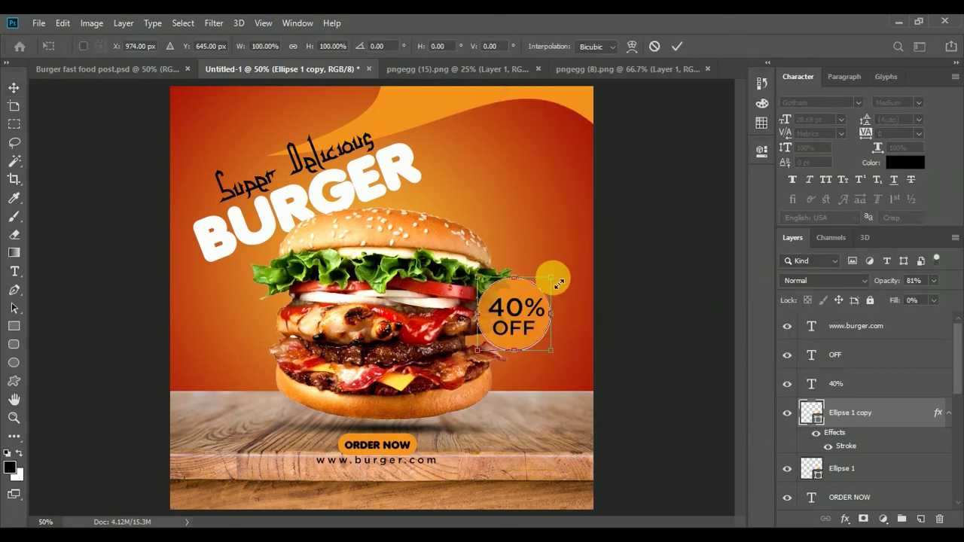
drag(549, 276, 554, 283)
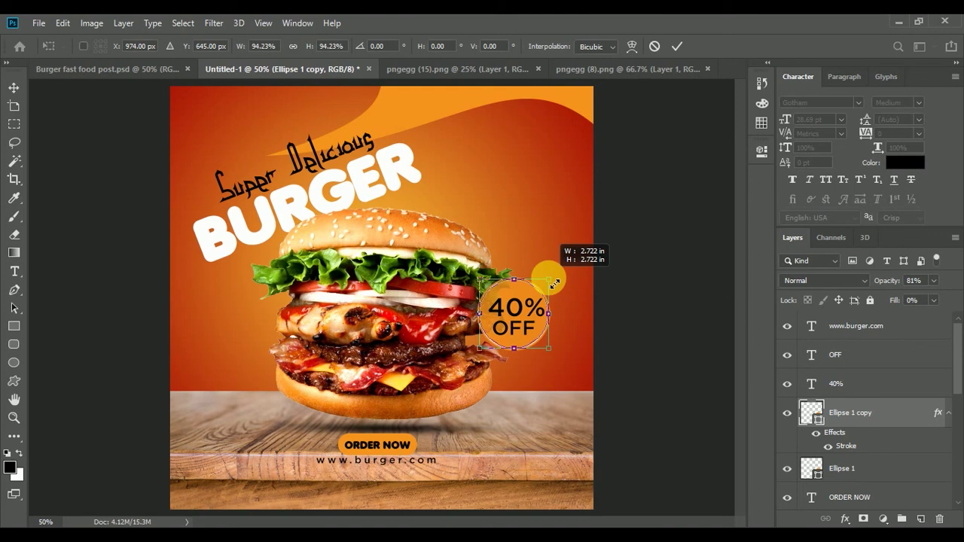
drag(554, 283, 553, 285)
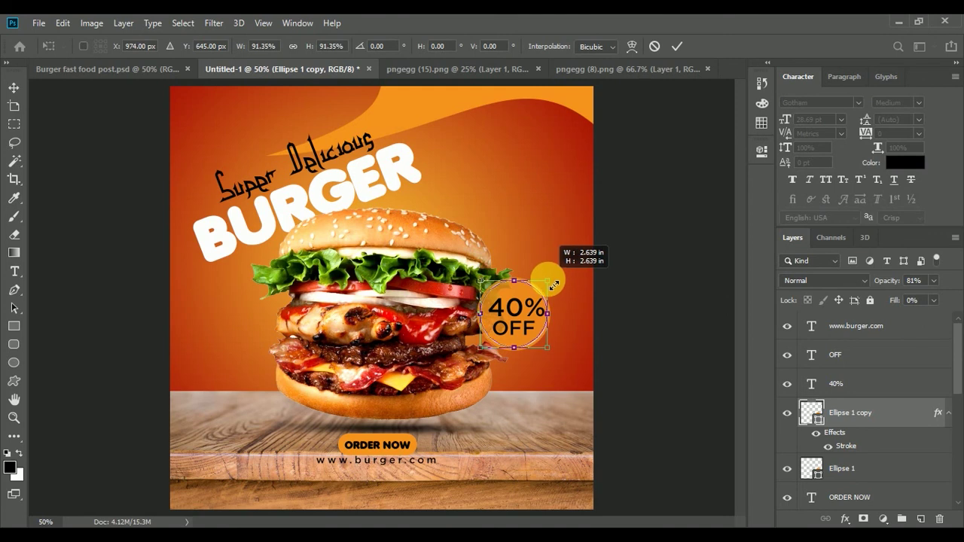
click(672, 48)
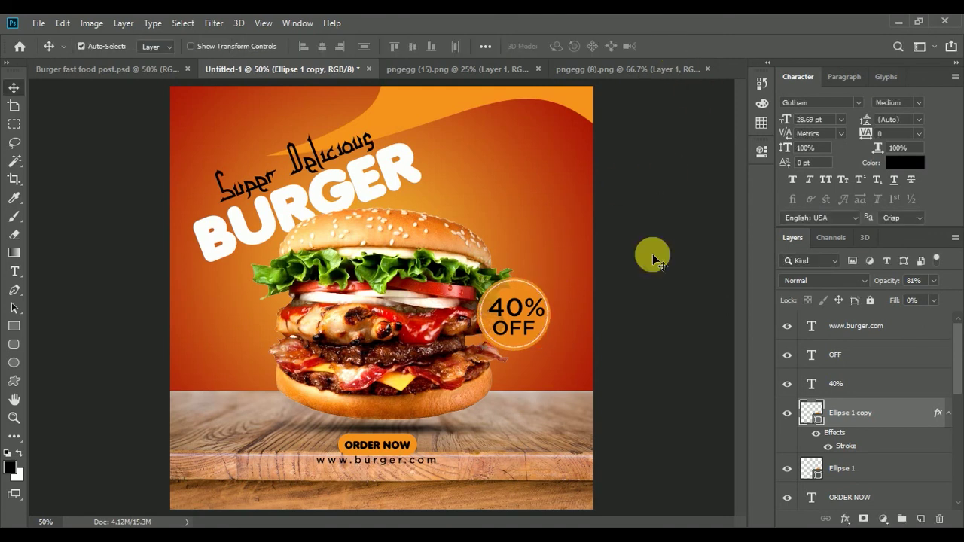
click(652, 256)
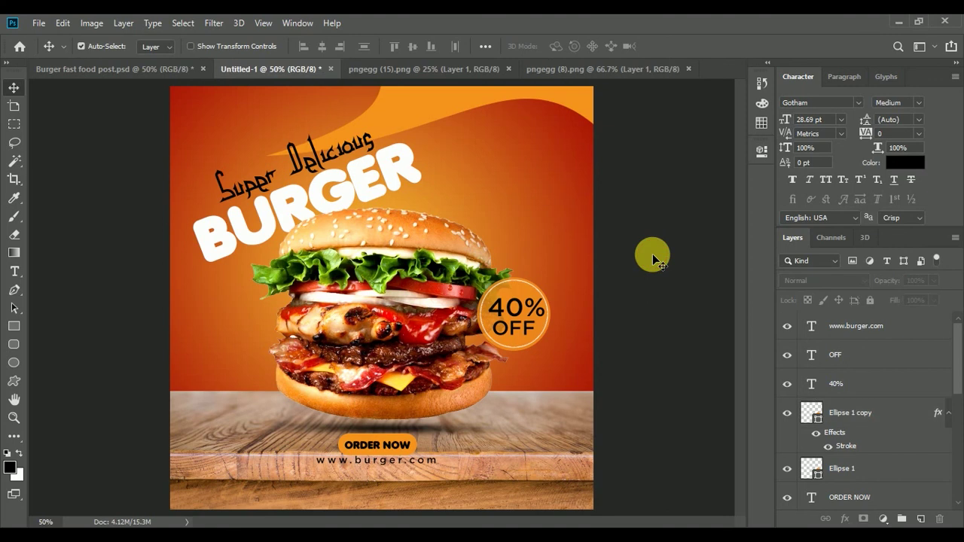
Rescale the Rectangle 1 wave to about 95% × 93% and rotate it 6.49° clockwise.
click(428, 105)
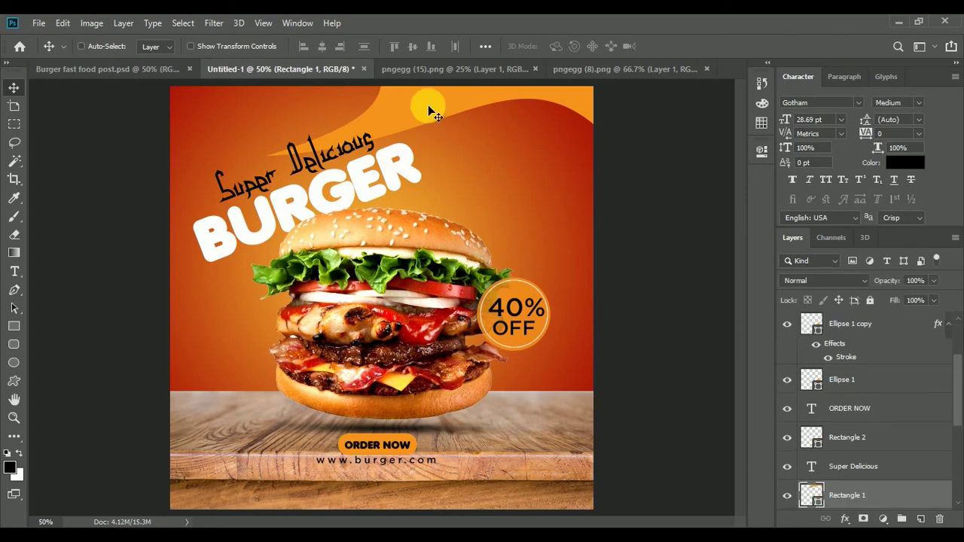
key(ctrl+t)
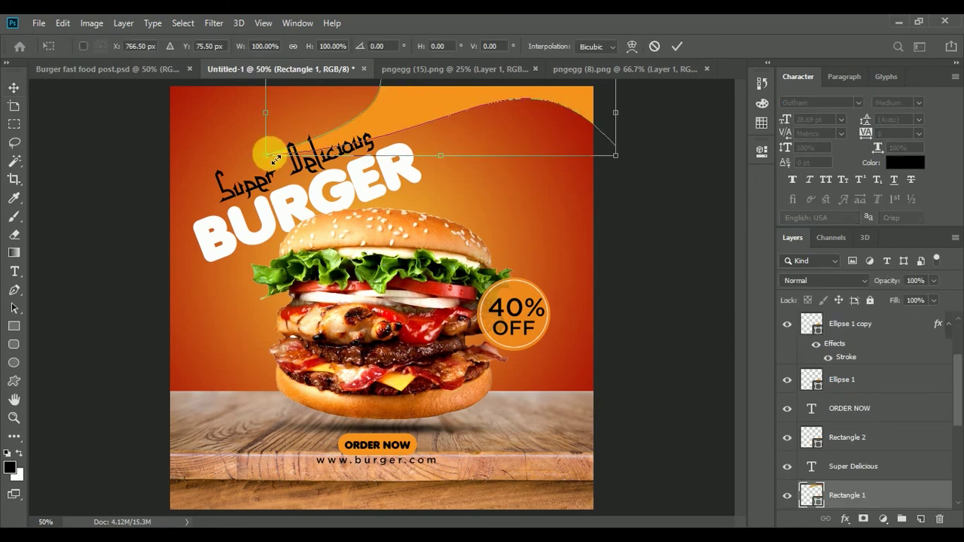
drag(272, 162, 299, 147)
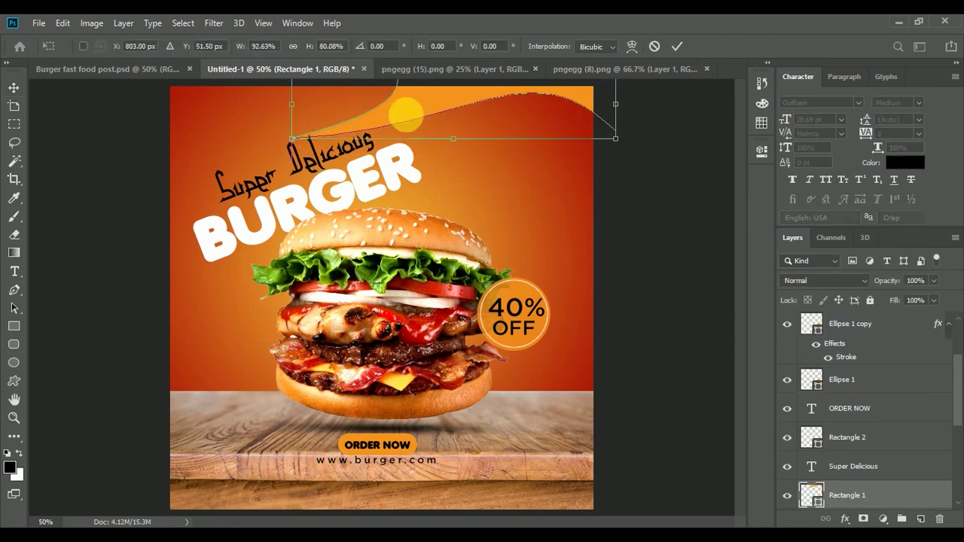
drag(619, 137, 632, 153)
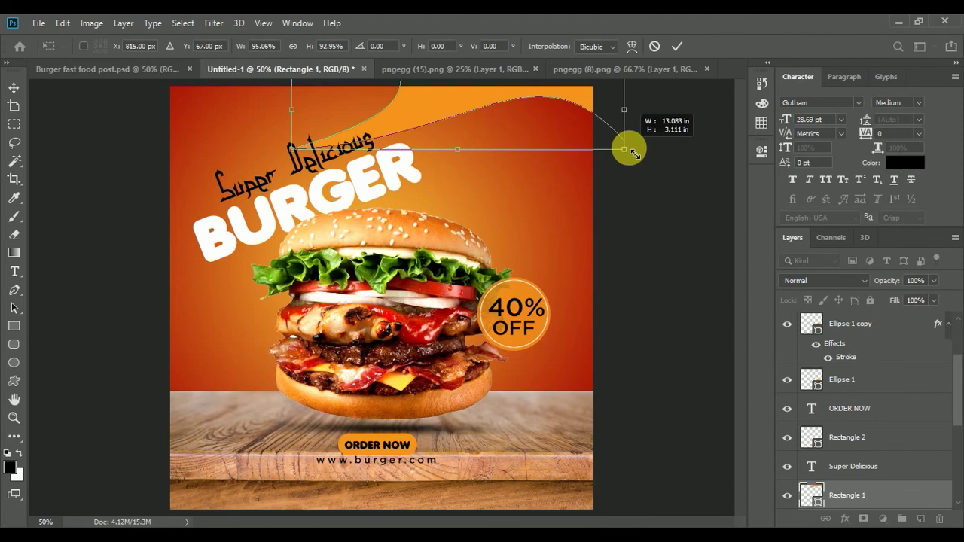
drag(319, 161, 280, 151)
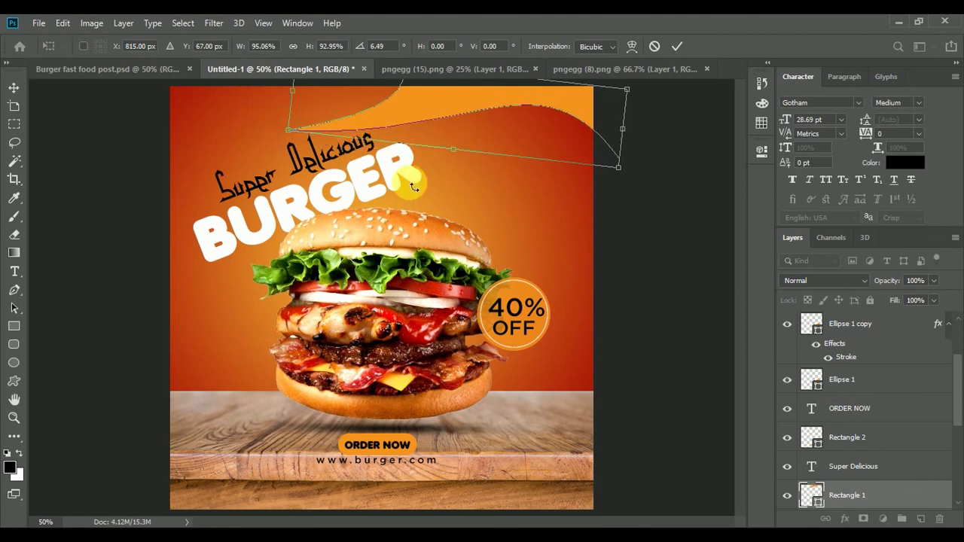
click(676, 46)
click(587, 131)
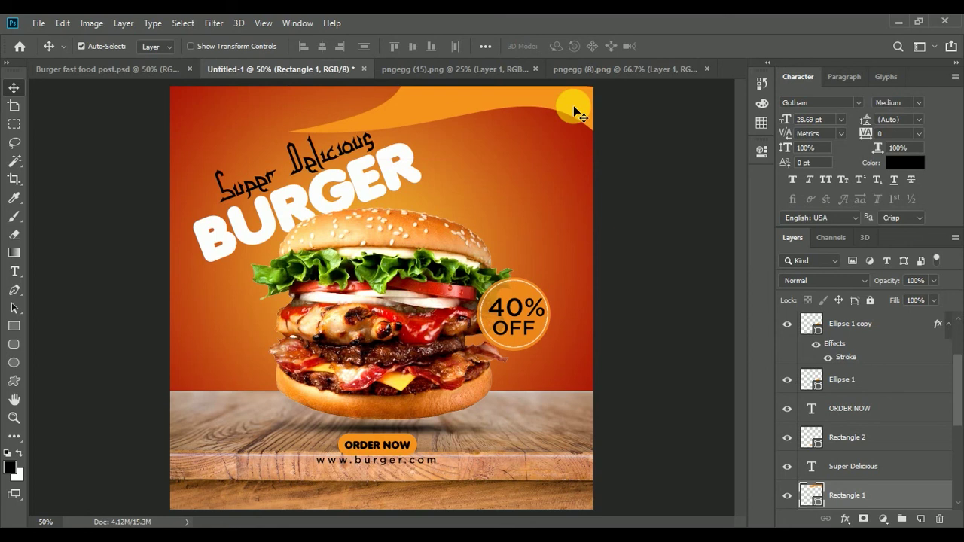
click(694, 204)
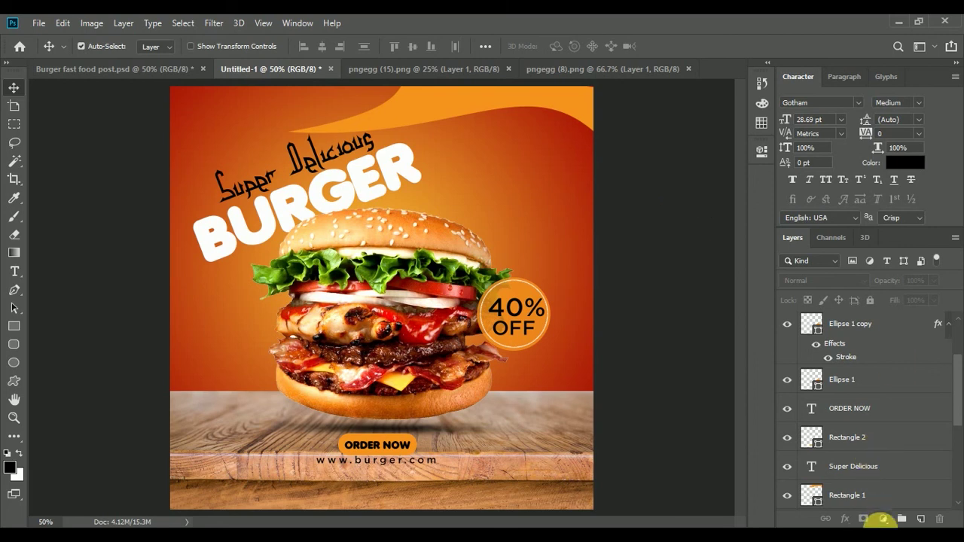
Add a Color Lookup adjustment layer using the 3Strip.look 3DLUT file.
click(883, 519)
click(880, 438)
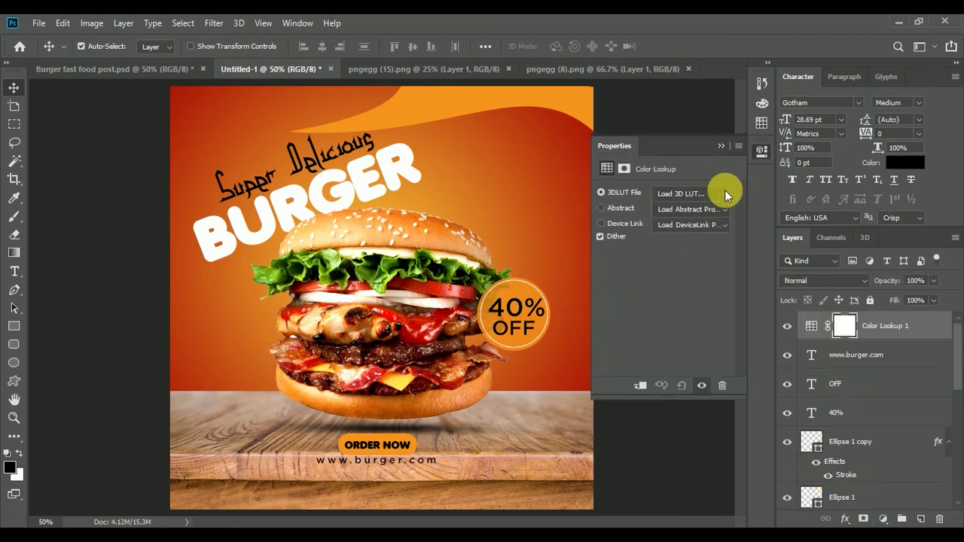
click(724, 190)
click(686, 77)
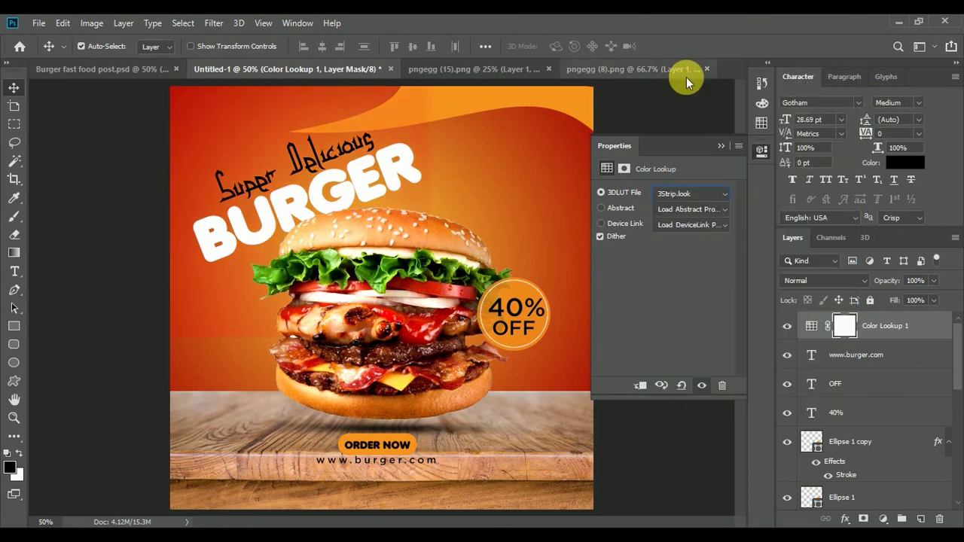
click(683, 215)
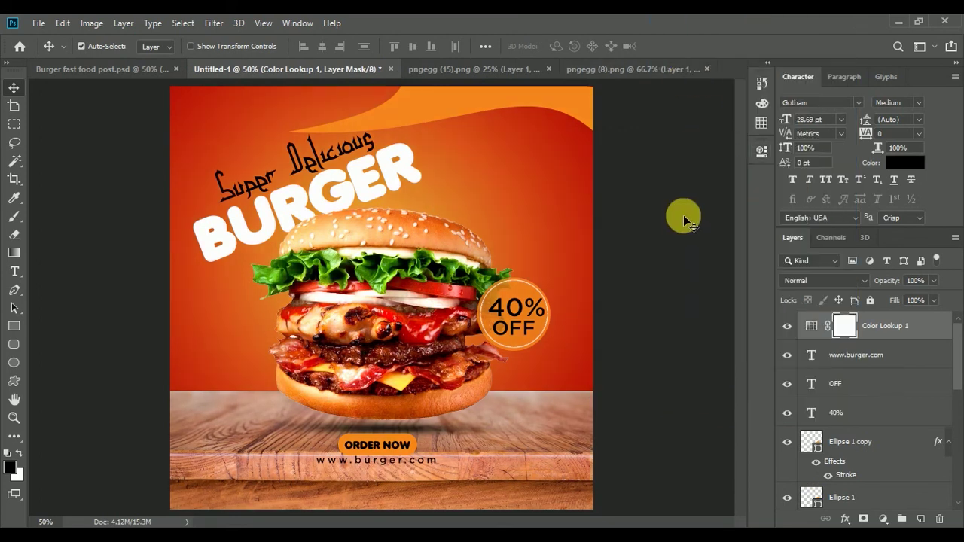
click(787, 327)
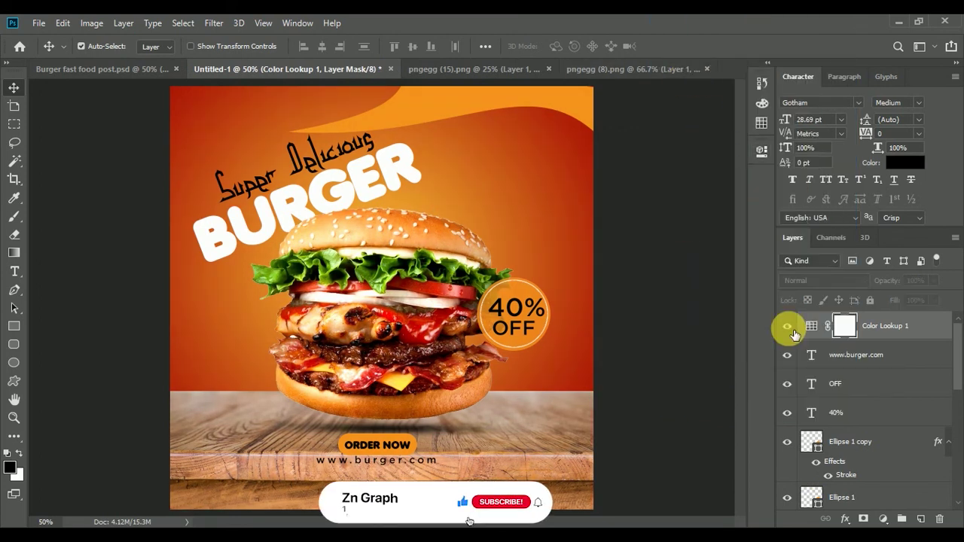
click(787, 326)
click(649, 271)
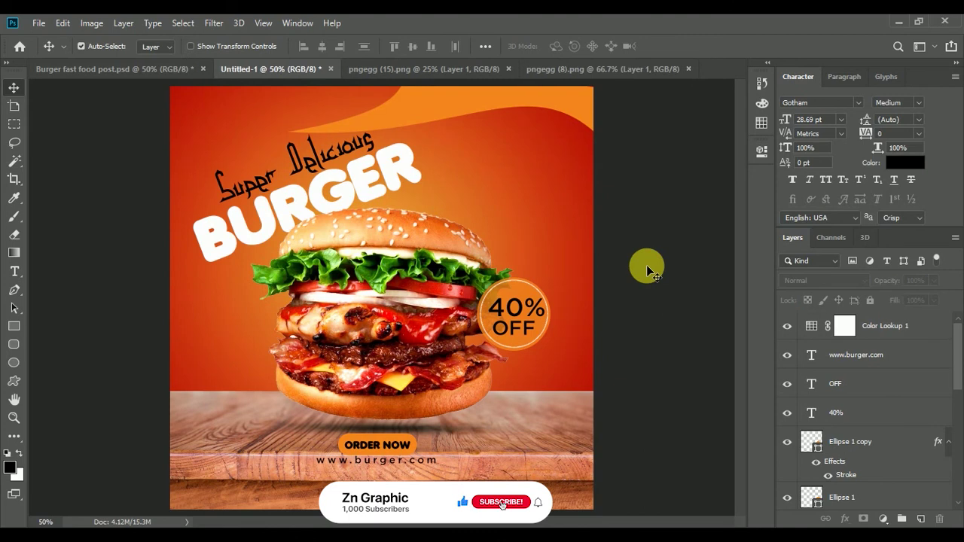